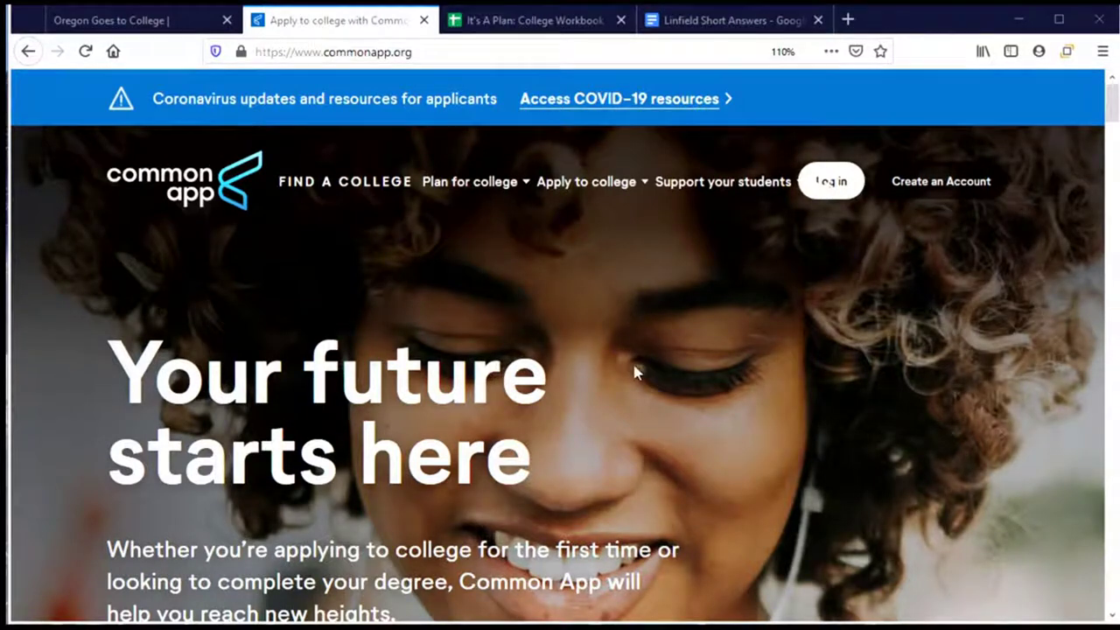
Check the Linfield Short Answers document, then sign in to Common App as a first-year student.
{"action": "left_click", "coordinate": [716, 26]}
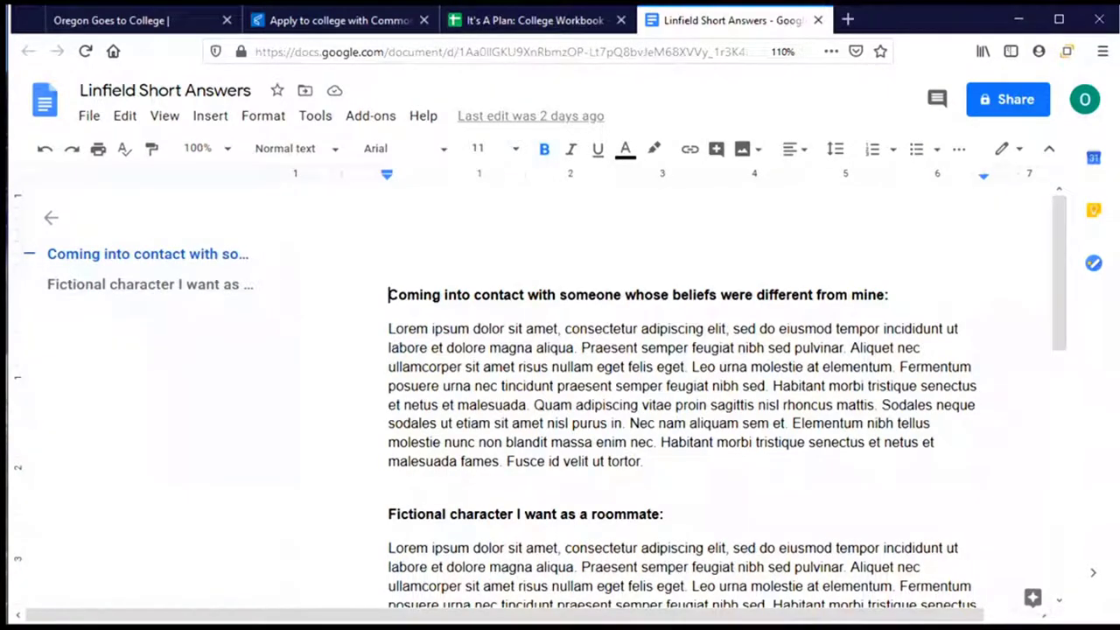
{"action": "left_click", "coordinate": [314, 21]}
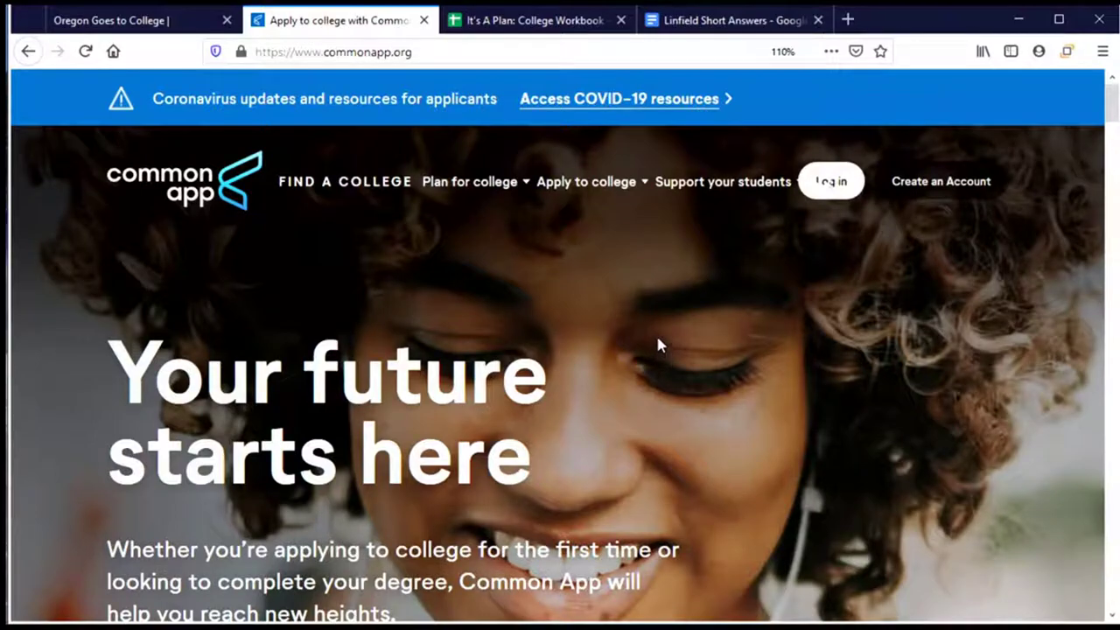
{"action": "left_click", "coordinate": [843, 189]}
{"action": "left_click", "coordinate": [595, 445]}
{"action": "scroll", "coordinate": [550, 468], "scroll_direction": "down", "scroll_amount": 2}
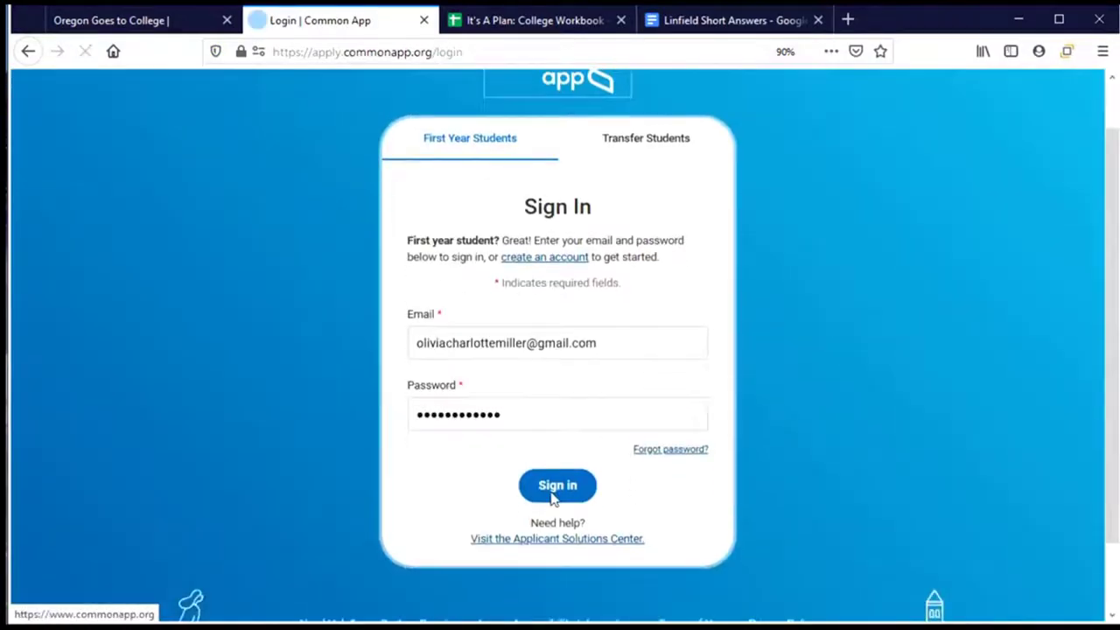
{"action": "left_click", "coordinate": [559, 555]}
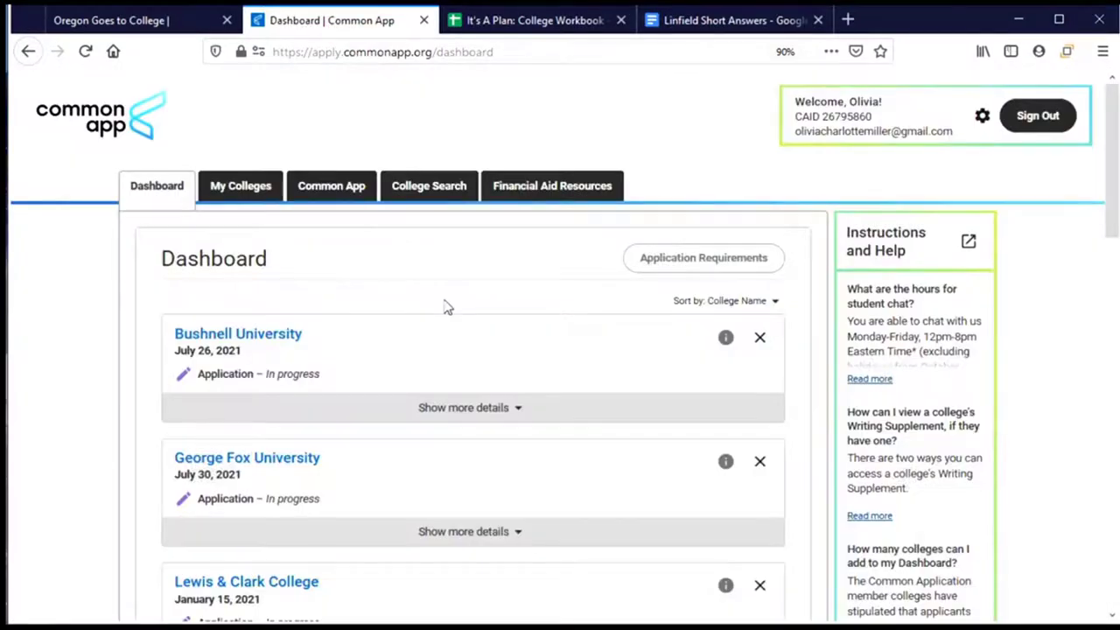
Expand Linfield University's Dashboard entry and open its Questions page.
{"action": "scroll", "coordinate": [445, 305], "scroll_direction": "down", "scroll_amount": 2}
{"action": "scroll", "coordinate": [372, 281], "scroll_direction": "down", "scroll_amount": 2}
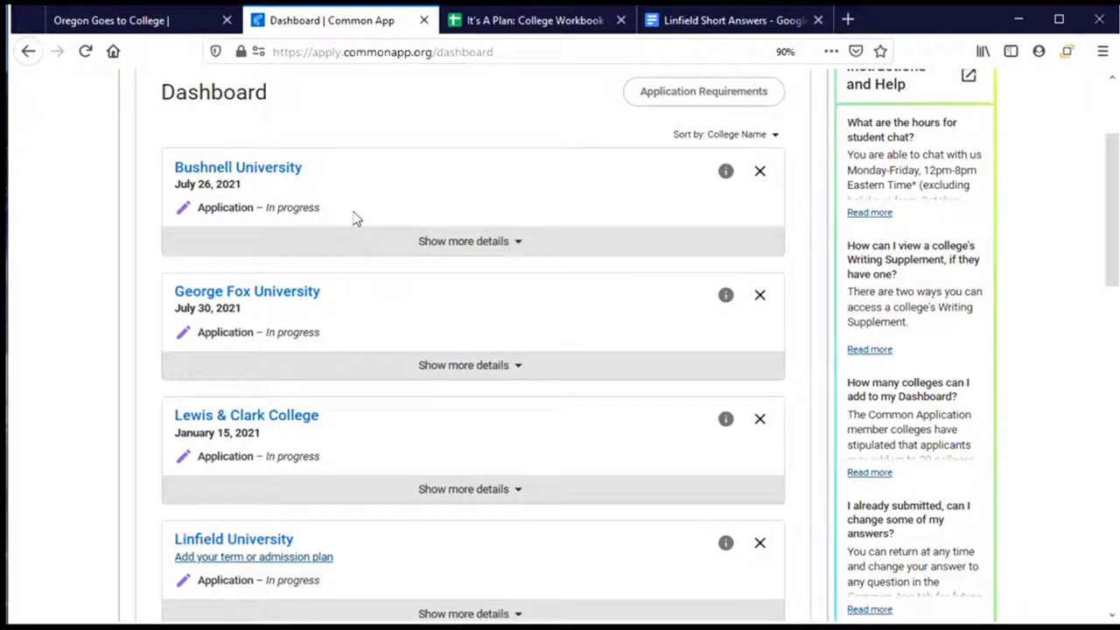
{"action": "scroll", "coordinate": [354, 219], "scroll_direction": "down", "scroll_amount": 2}
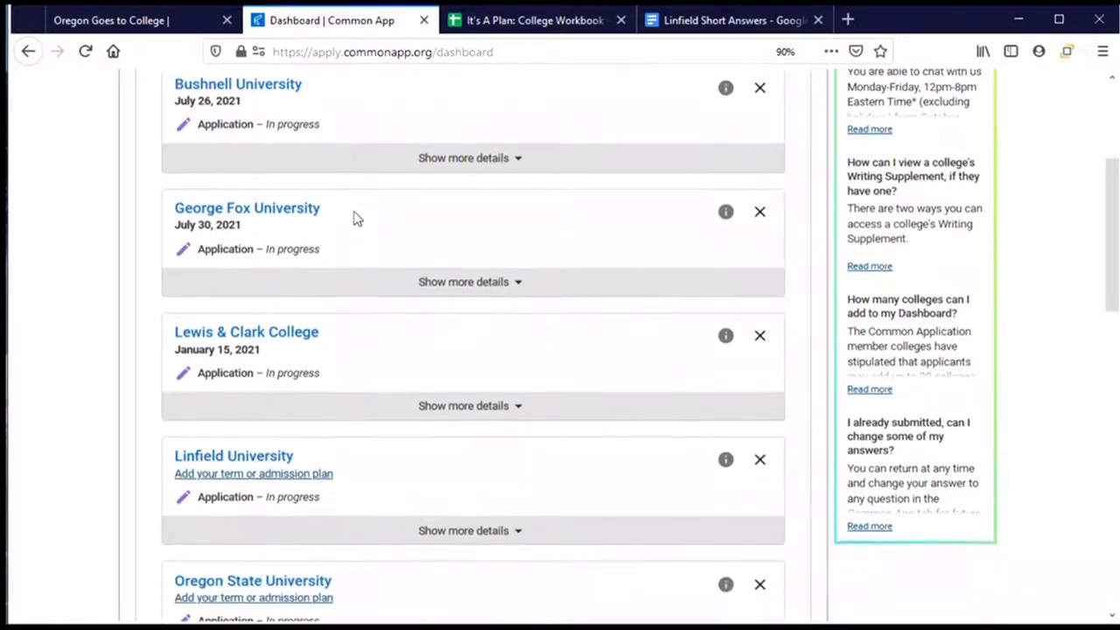
{"action": "scroll", "coordinate": [357, 238], "scroll_direction": "down", "scroll_amount": 4}
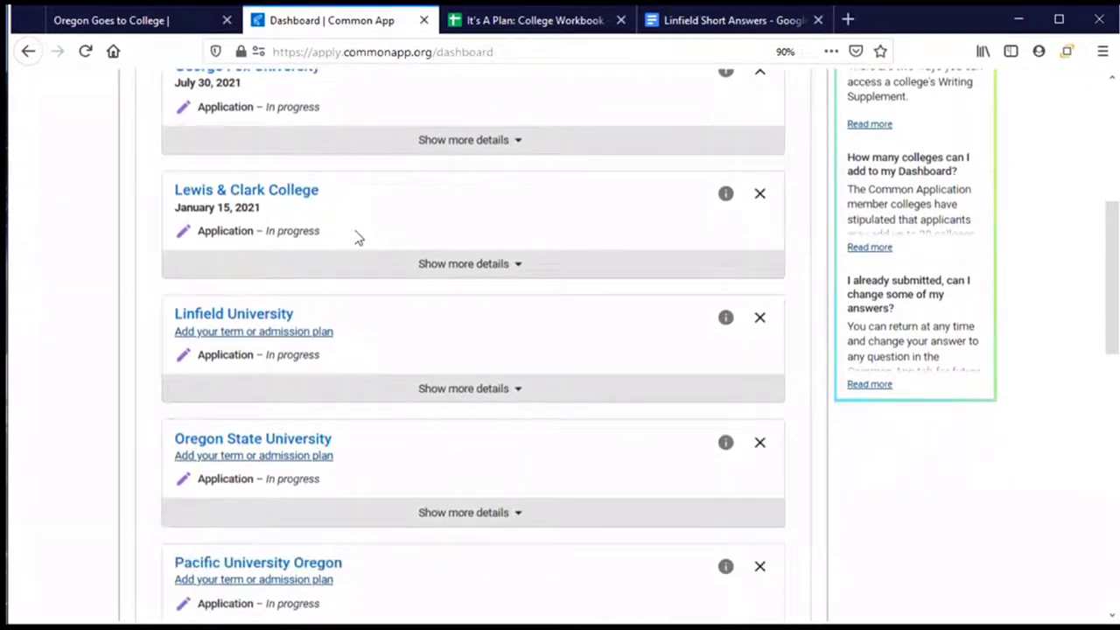
{"action": "scroll", "coordinate": [432, 295], "scroll_direction": "down", "scroll_amount": 2}
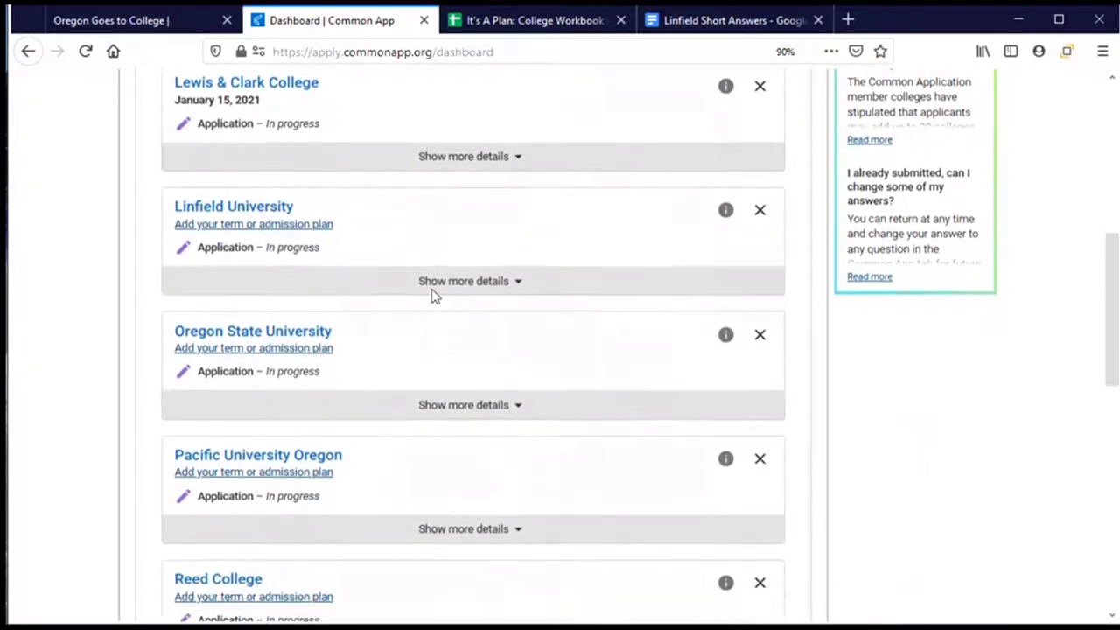
{"action": "left_click", "coordinate": [498, 282]}
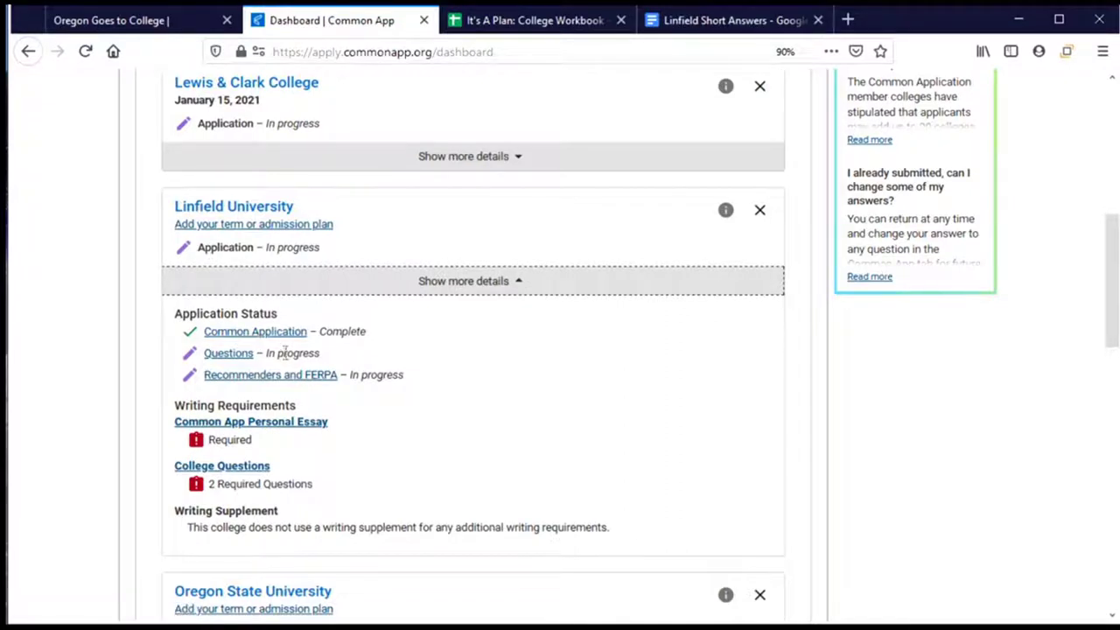
{"action": "left_click", "coordinate": [224, 357]}
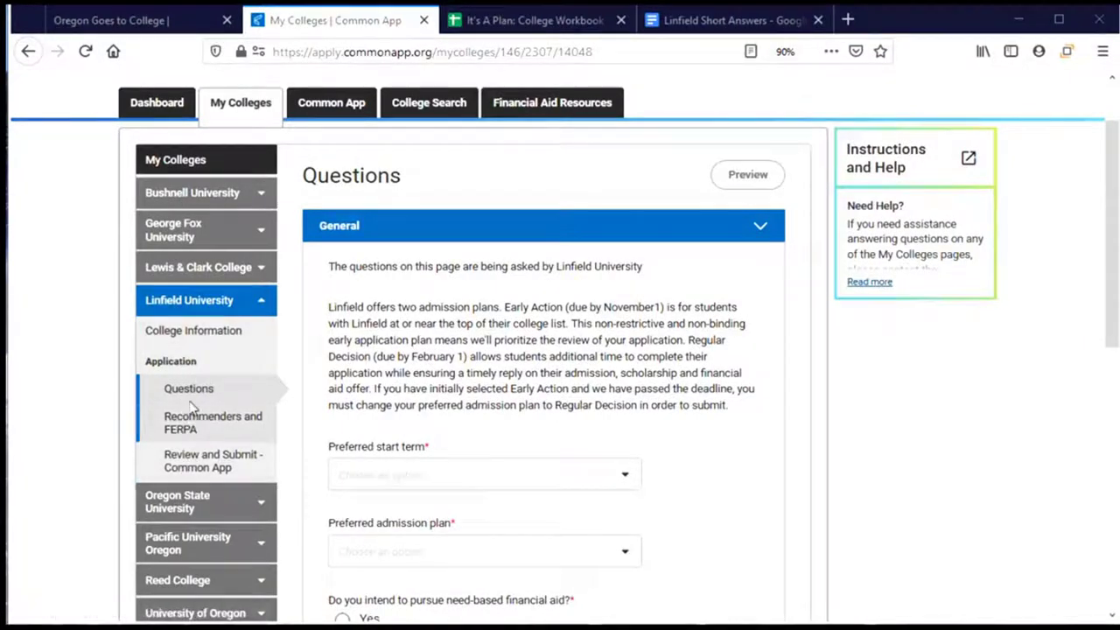
Review the General section's start term and admission plan questions on Linfield's Questions page.
{"action": "left_click", "coordinate": [200, 462]}
{"action": "left_click", "coordinate": [404, 331]}
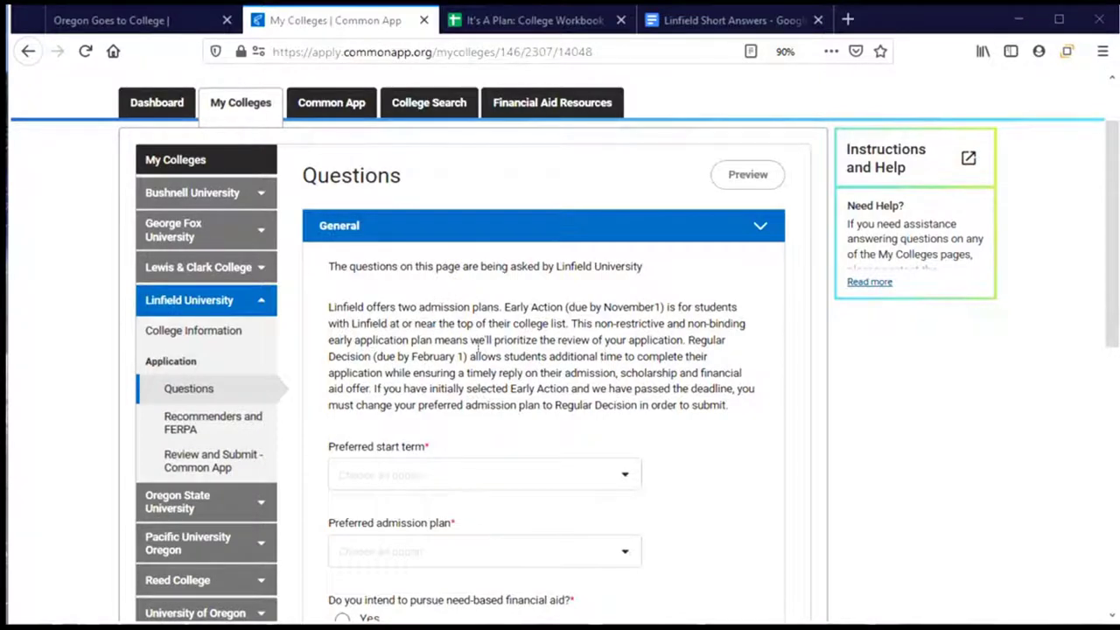
{"action": "scroll", "coordinate": [478, 349], "scroll_direction": "down", "scroll_amount": 4}
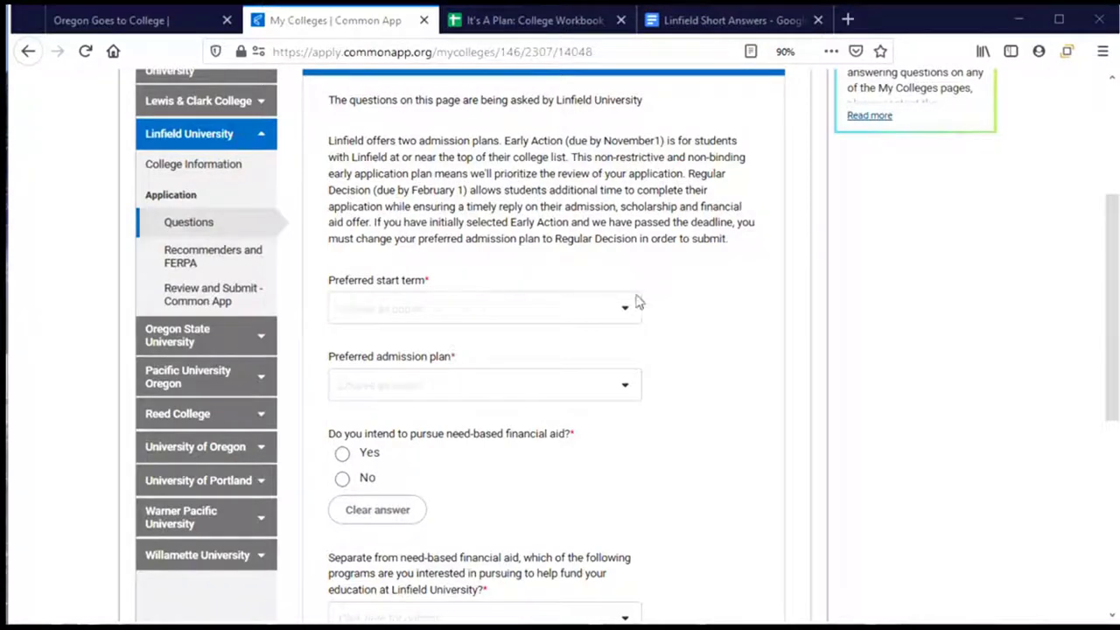
Set the preferred start term to 2021 Fall and the admission plan to Regular Decision.
{"action": "scroll", "coordinate": [681, 294], "scroll_direction": "down", "scroll_amount": 2}
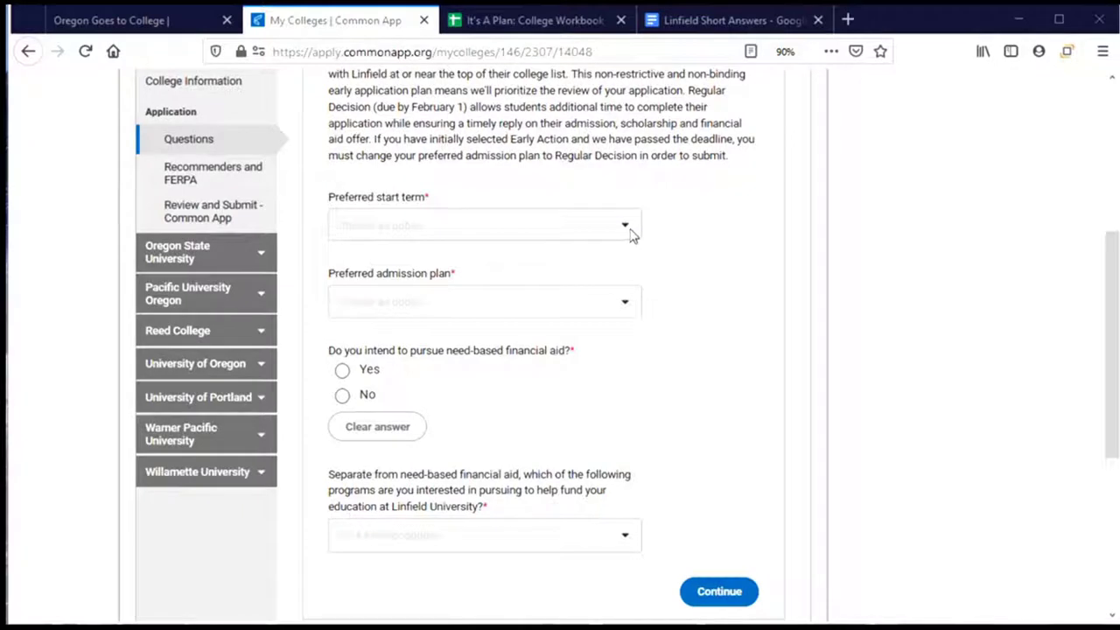
{"action": "left_click", "coordinate": [627, 228]}
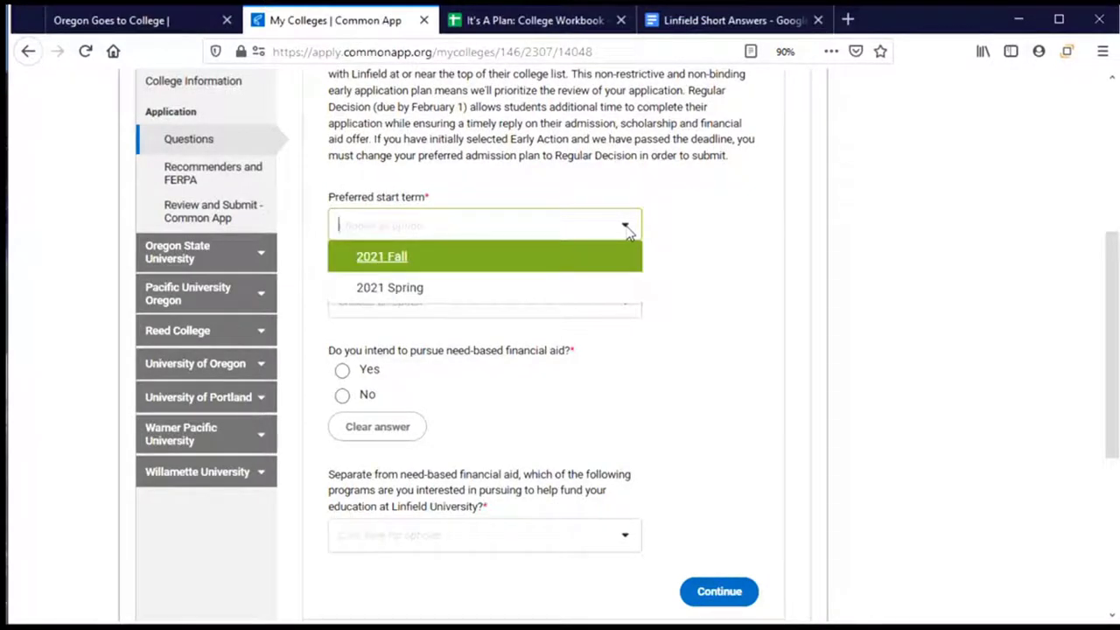
{"action": "left_click", "coordinate": [428, 261]}
{"action": "scroll", "coordinate": [697, 289], "scroll_direction": "down", "scroll_amount": 2}
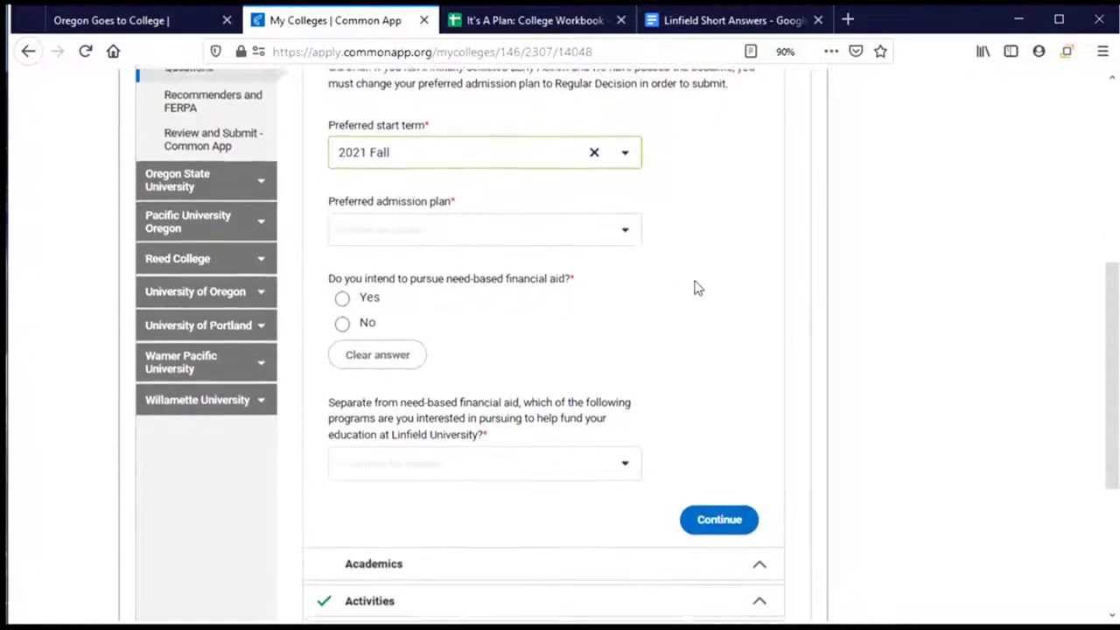
{"action": "left_click", "coordinate": [625, 220]}
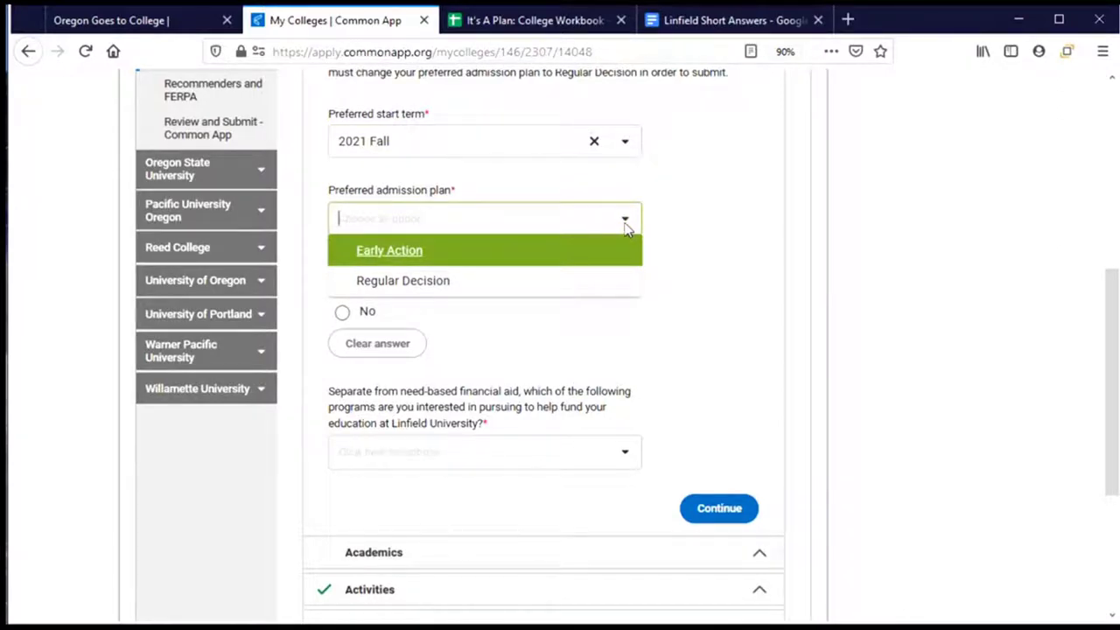
{"action": "scroll", "coordinate": [723, 225], "scroll_direction": "up", "scroll_amount": 2}
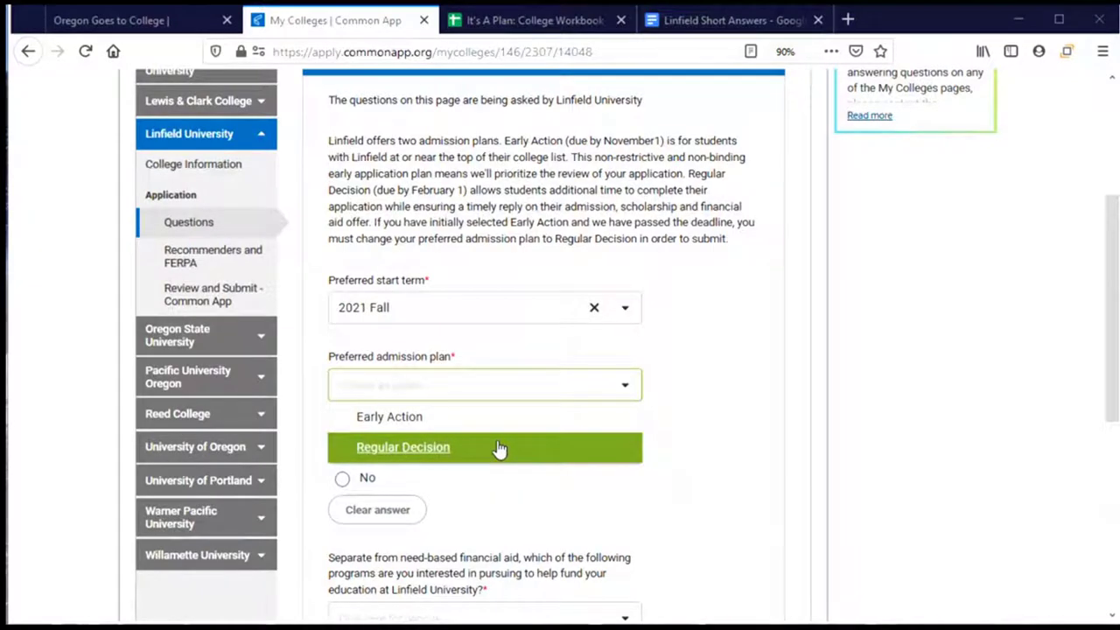
{"action": "left_click", "coordinate": [498, 449]}
Answer Yes to pursuing need-based financial aid.
{"action": "scroll", "coordinate": [550, 470], "scroll_direction": "down", "scroll_amount": 1}
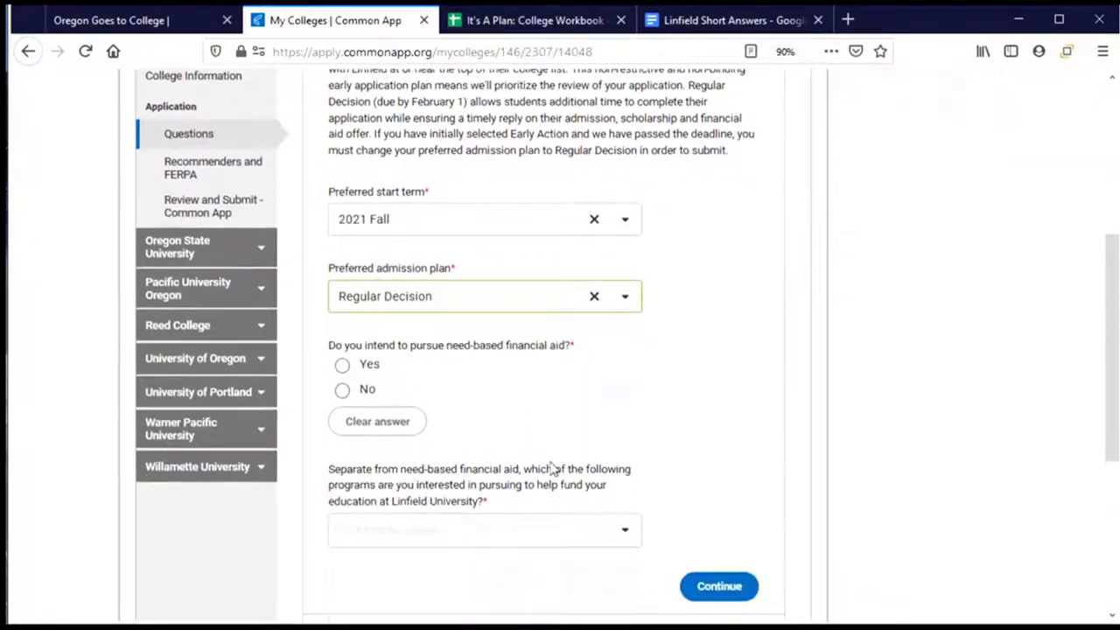
{"action": "scroll", "coordinate": [553, 469], "scroll_direction": "down", "scroll_amount": 1}
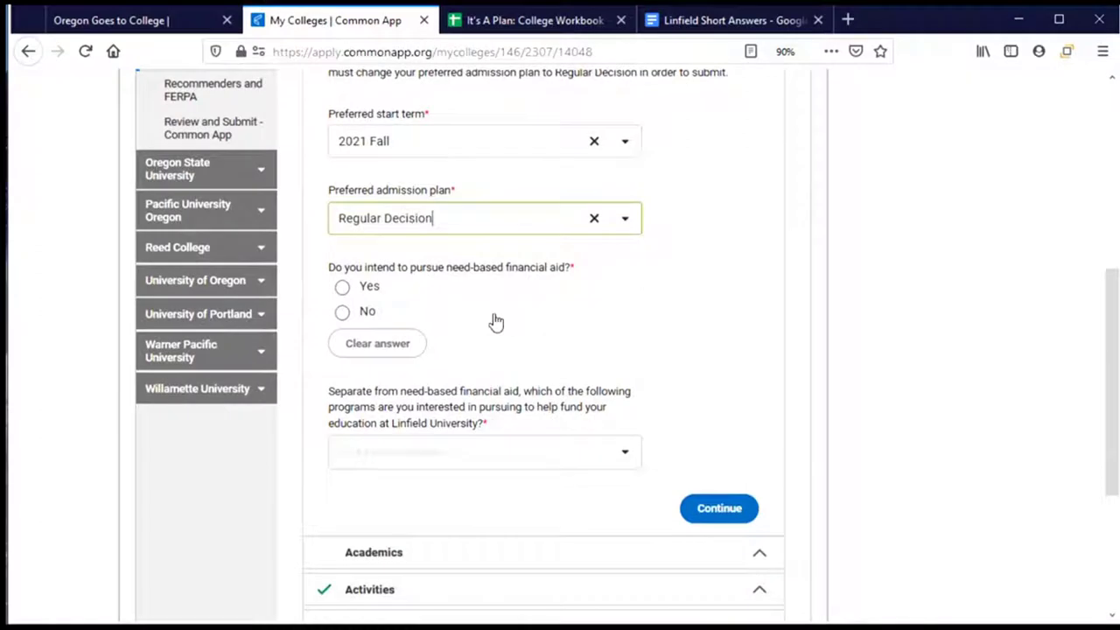
{"action": "scroll", "coordinate": [493, 332], "scroll_direction": "down", "scroll_amount": 1}
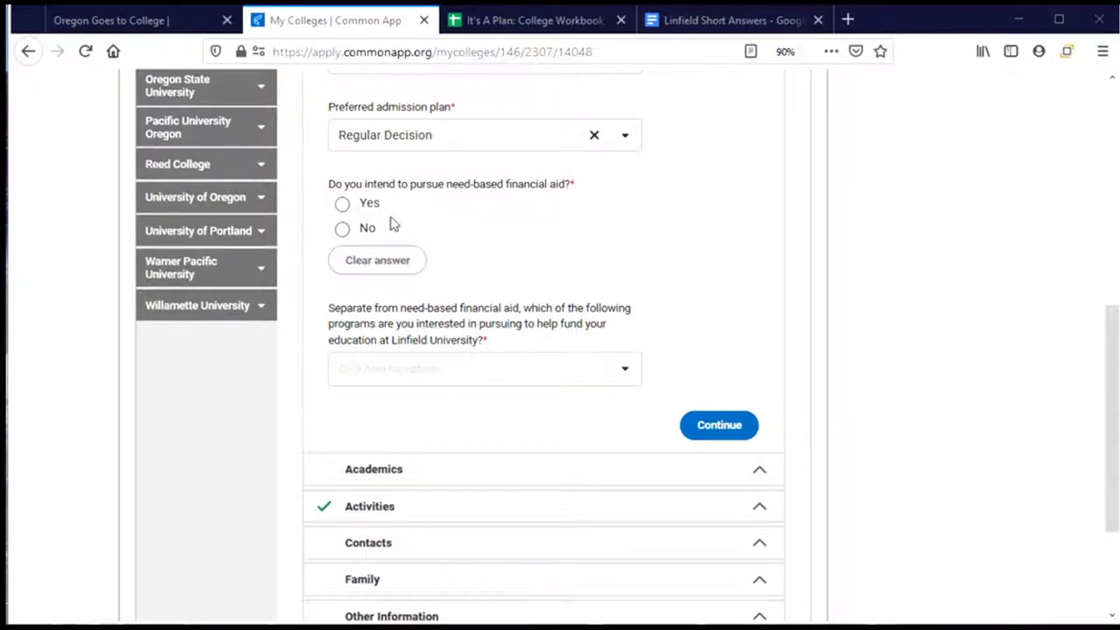
{"action": "left_click", "coordinate": [342, 209]}
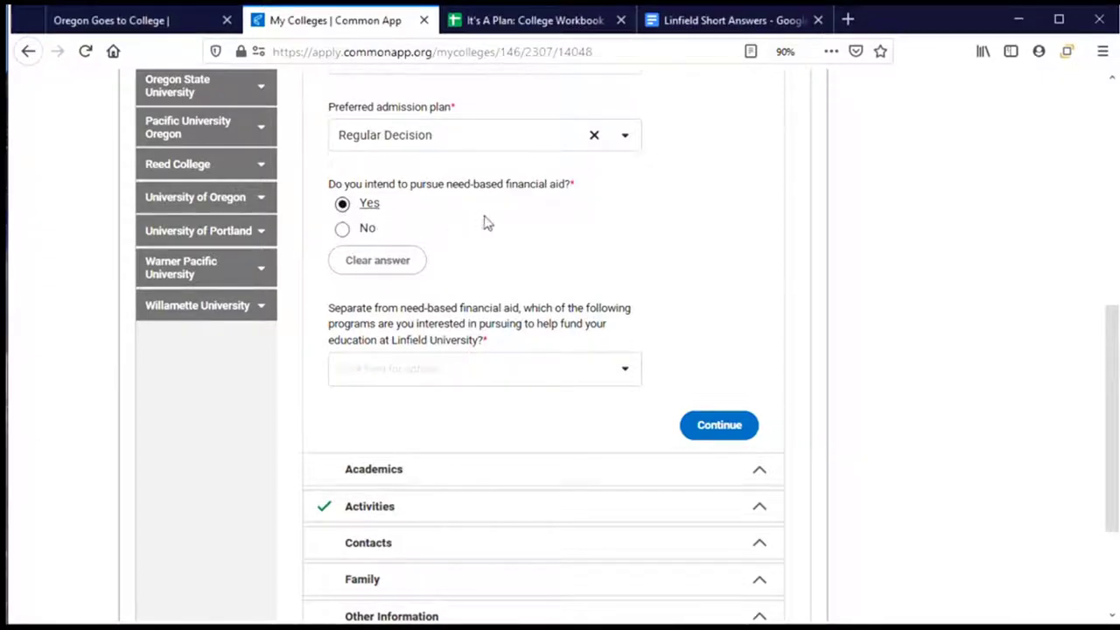
Choose None for additional funding programs and continue to Academics.
{"action": "scroll", "coordinate": [526, 232], "scroll_direction": "down", "scroll_amount": 2}
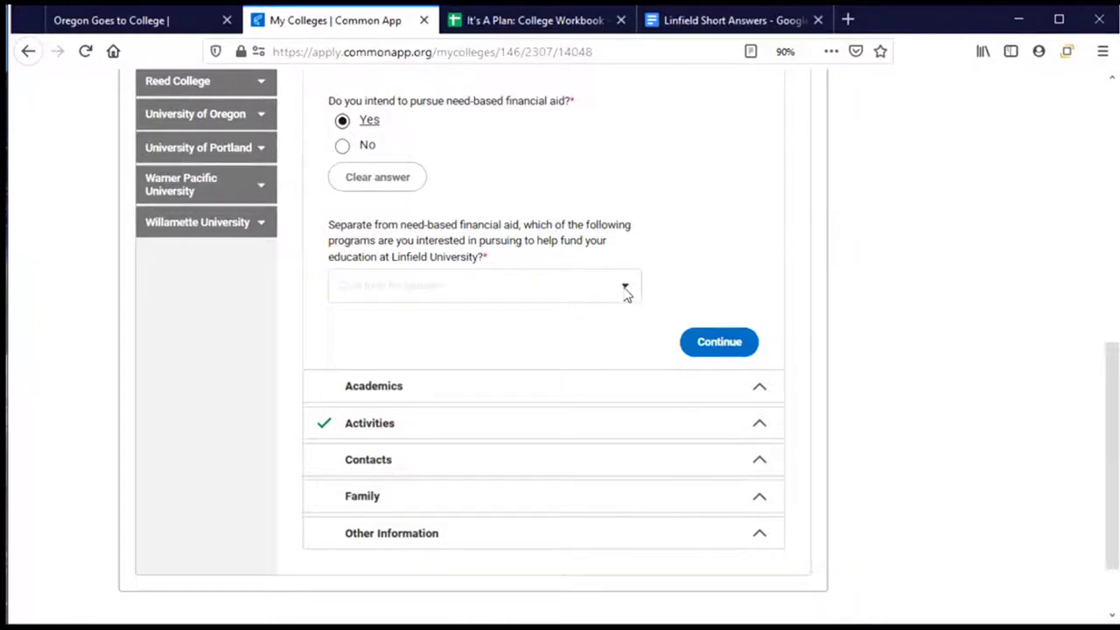
{"action": "left_click", "coordinate": [626, 290]}
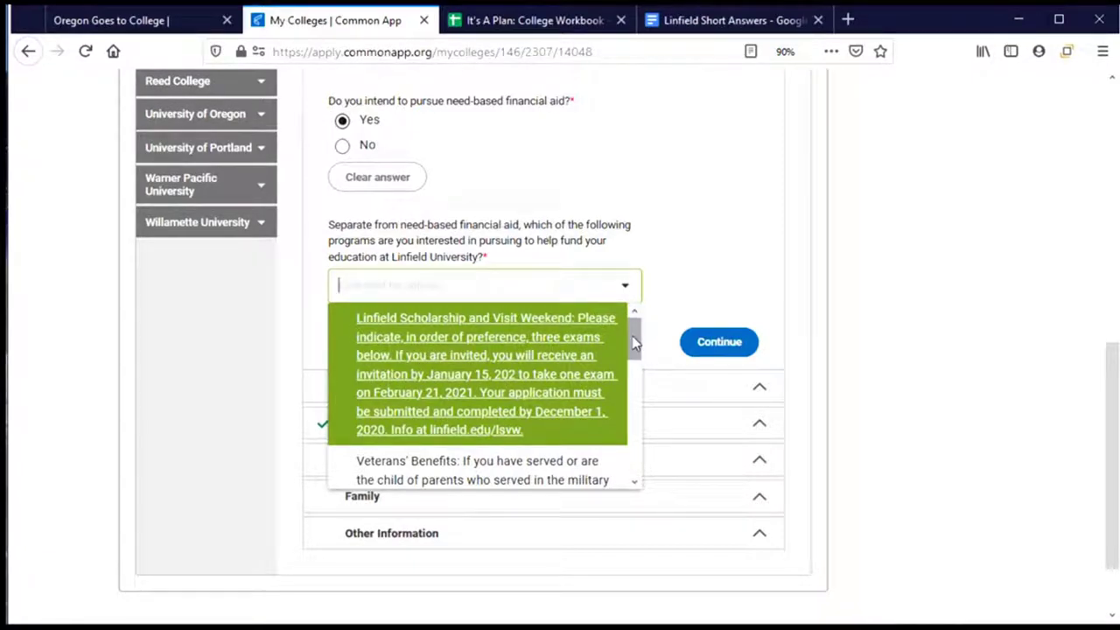
{"action": "left_click_drag", "start_coordinate": [636, 344], "coordinate": [637, 470]}
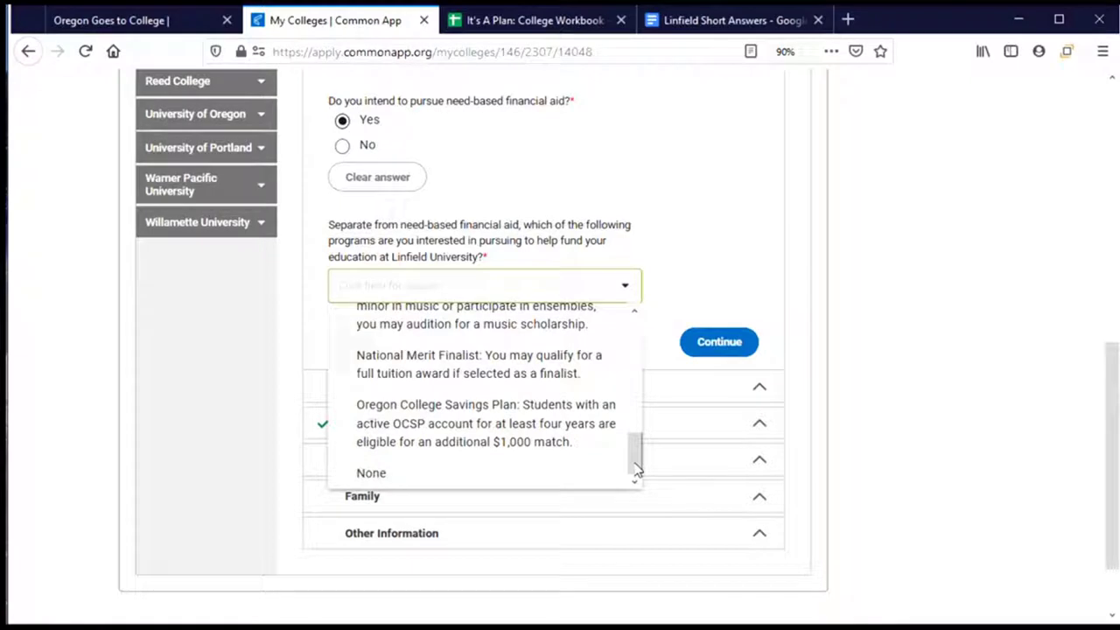
{"action": "mouse_move", "coordinate": [638, 471]}
{"action": "left_mouse_down"}
{"action": "mouse_move", "coordinate": [644, 340]}
{"action": "mouse_move", "coordinate": [638, 475]}
{"action": "left_mouse_up"}
{"action": "left_click", "coordinate": [450, 484]}
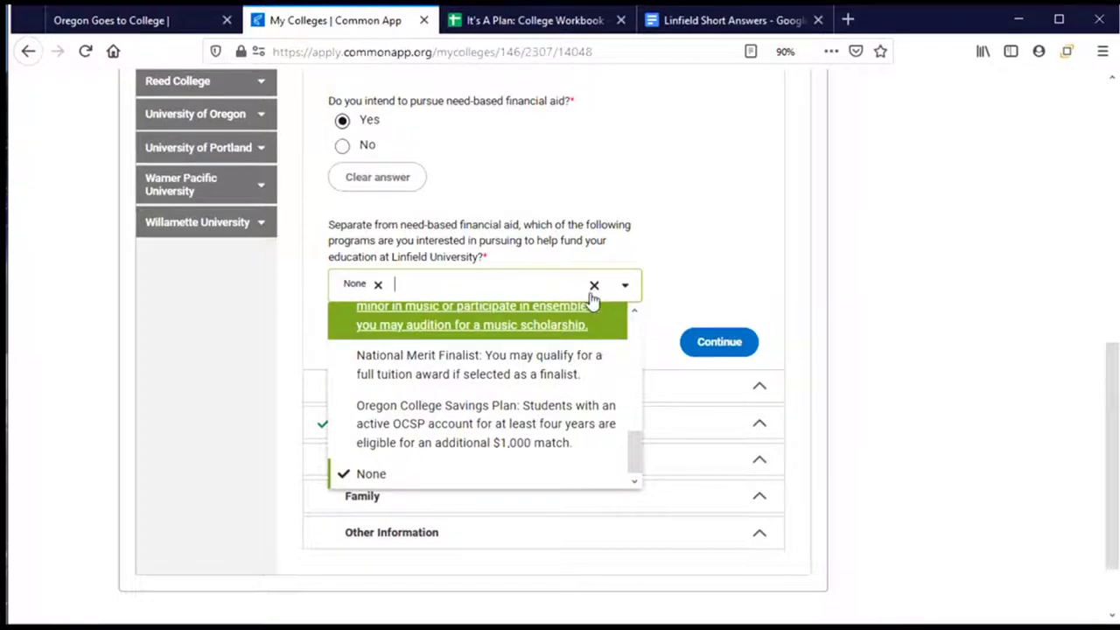
{"action": "left_click", "coordinate": [662, 293]}
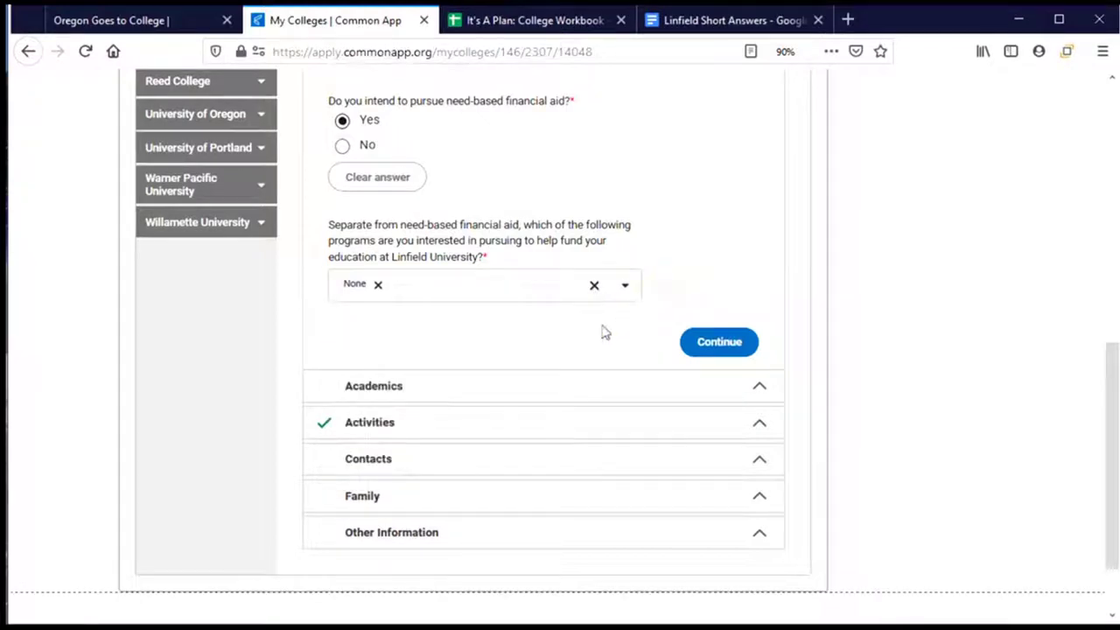
{"action": "left_click", "coordinate": [723, 342]}
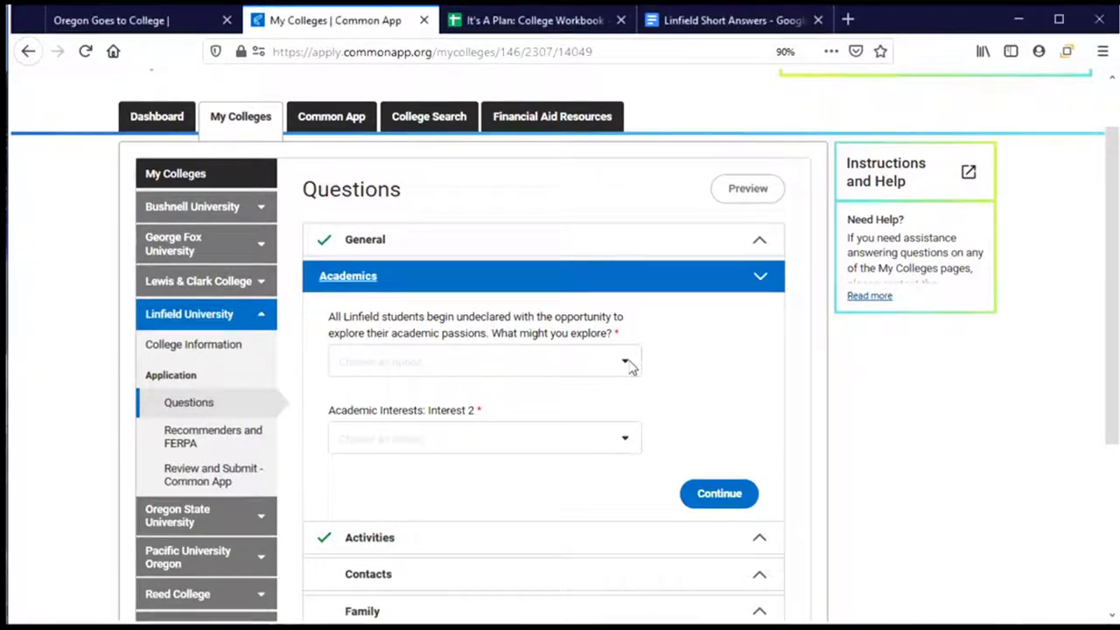
Pick Sociology as the first academic interest and Communication Arts as Interest 2, then continue.
{"action": "left_click", "coordinate": [628, 364]}
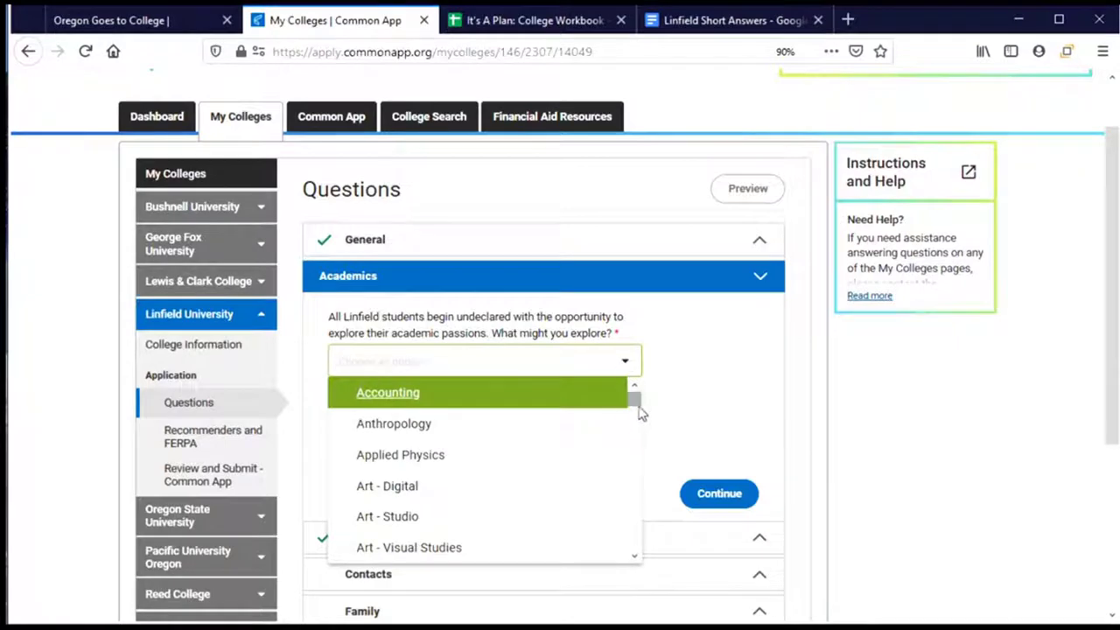
{"action": "left_click_drag", "start_coordinate": [633, 405], "coordinate": [637, 541]}
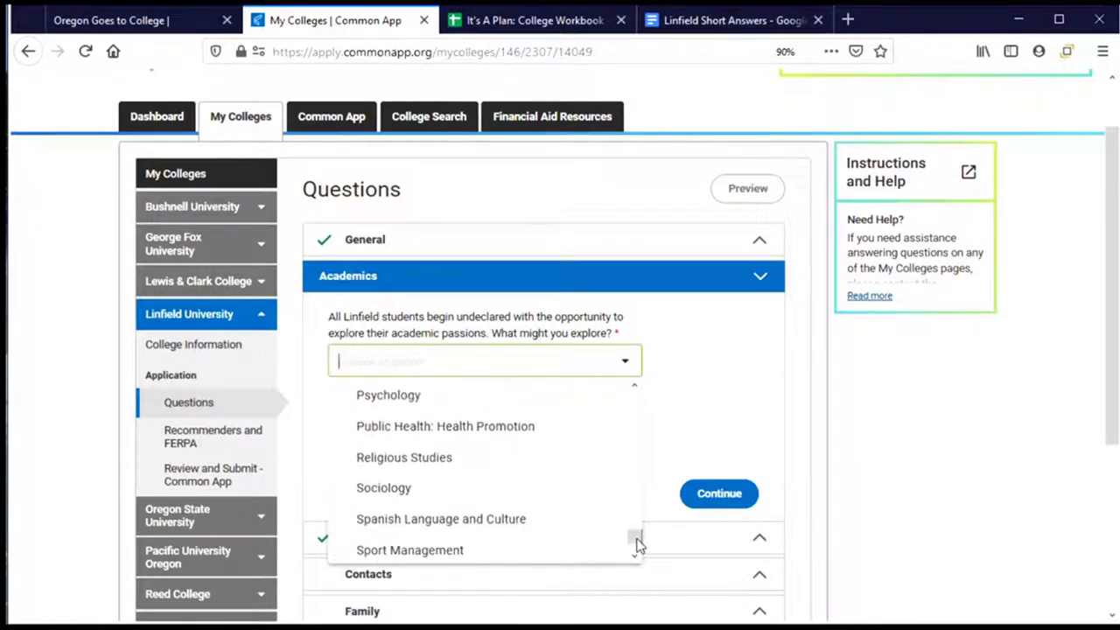
{"action": "left_click", "coordinate": [401, 490]}
{"action": "left_click", "coordinate": [624, 439]}
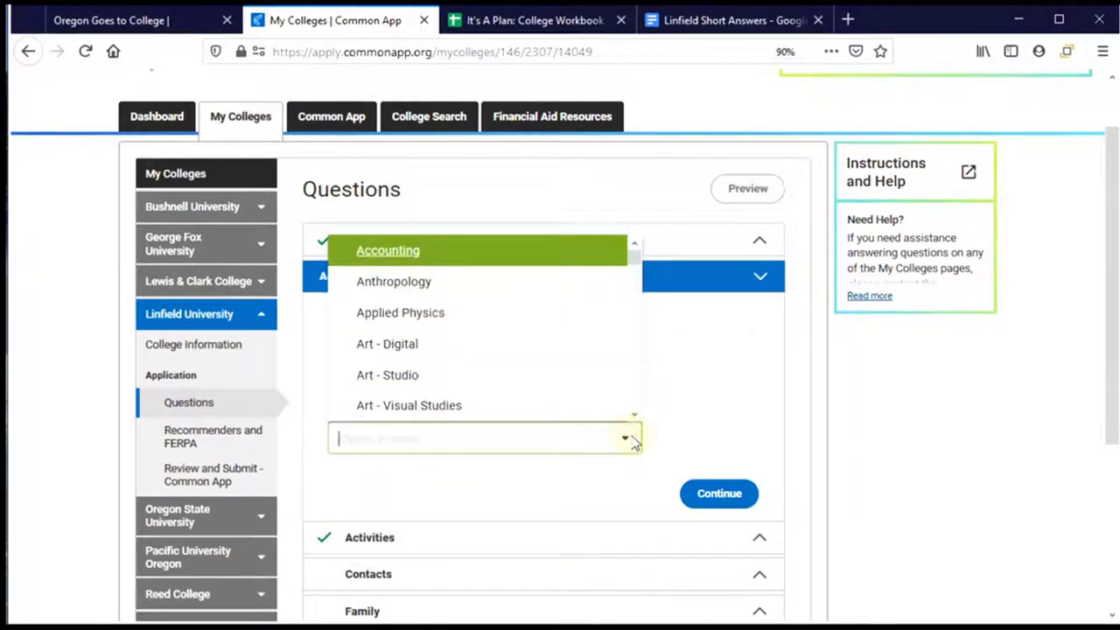
{"action": "left_click_drag", "start_coordinate": [636, 261], "coordinate": [640, 286]}
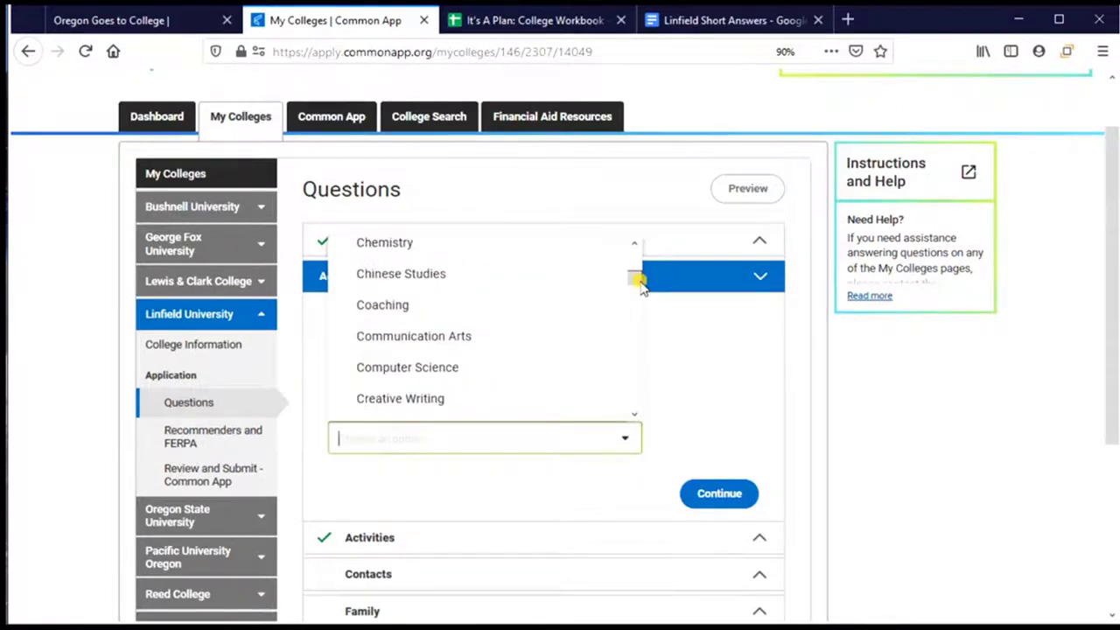
{"action": "left_click", "coordinate": [458, 340]}
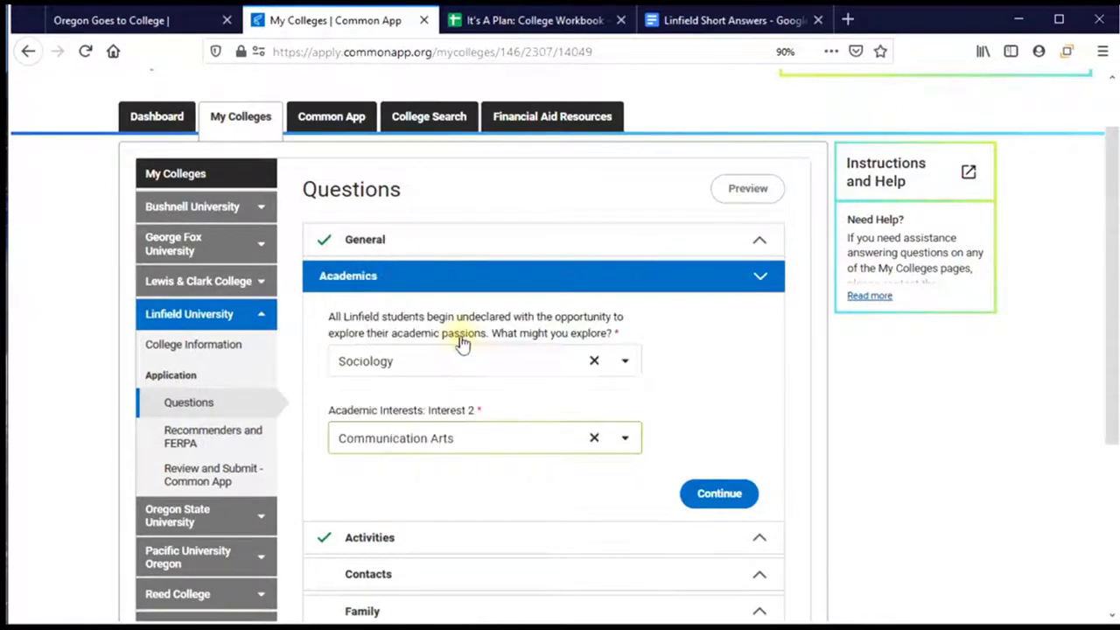
{"action": "left_click", "coordinate": [701, 494]}
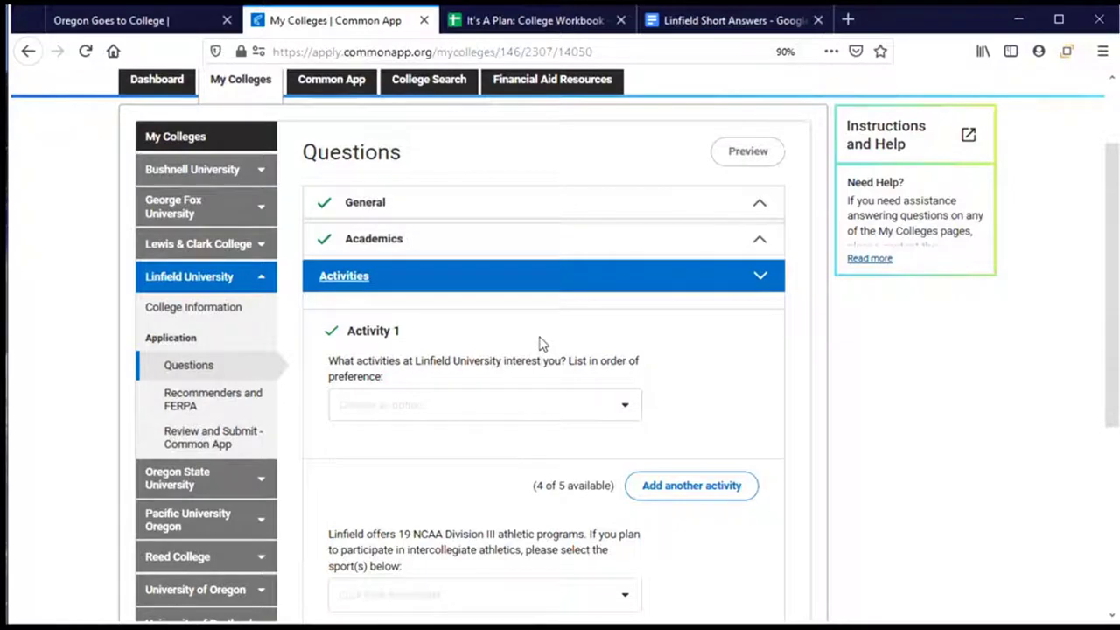
Add Community Service as Activity 1 and Multicultural Programs as Activity 2.
{"action": "scroll", "coordinate": [539, 343], "scroll_direction": "down", "scroll_amount": 2}
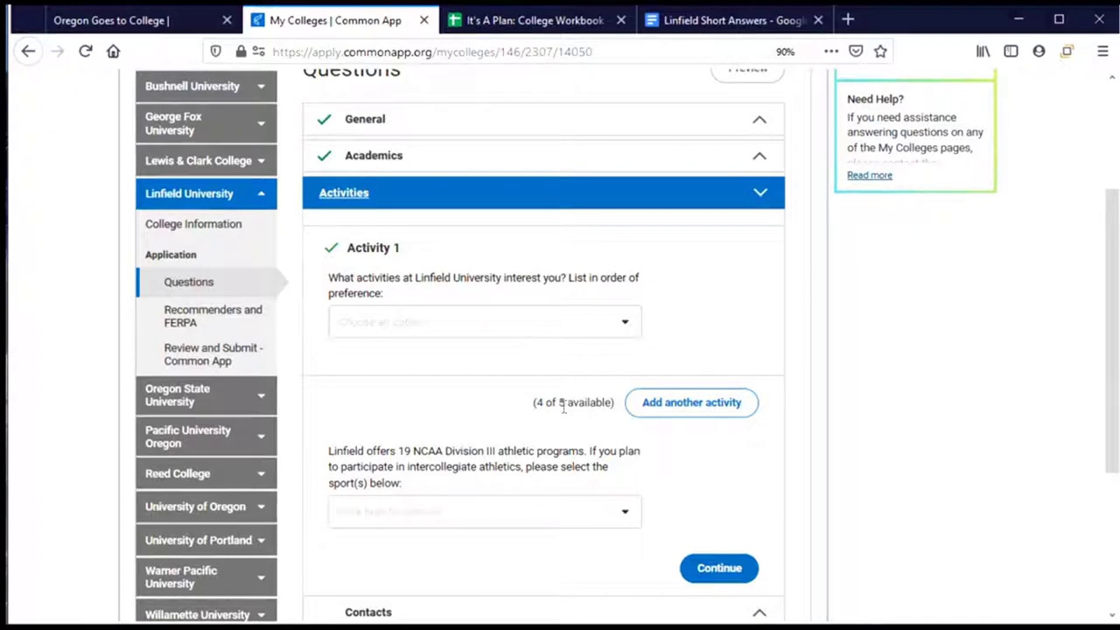
{"action": "left_click", "coordinate": [631, 333]}
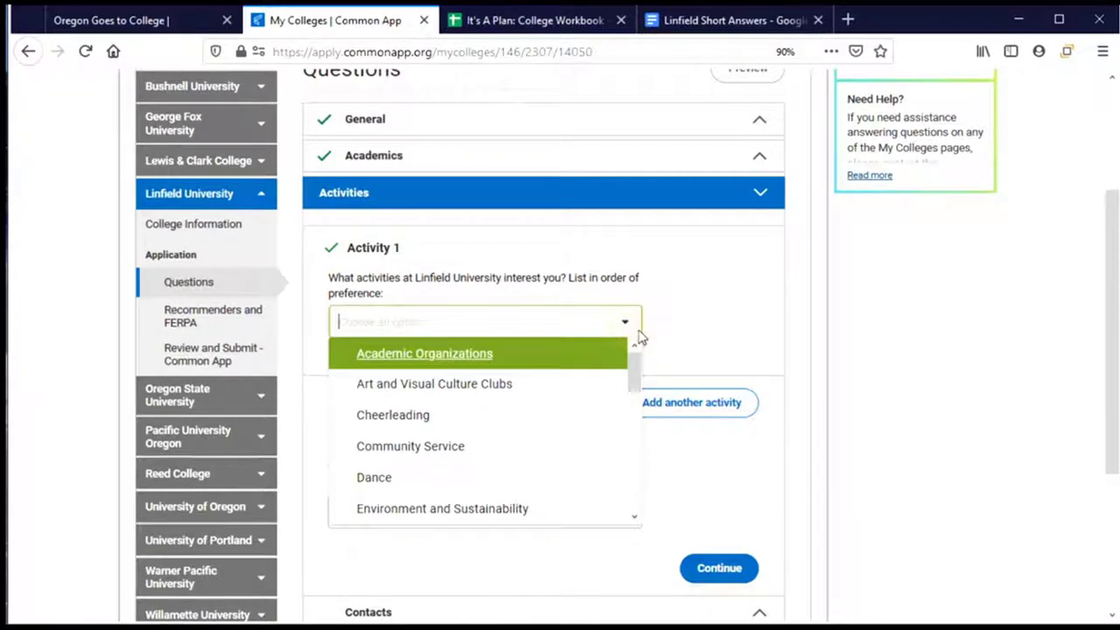
{"action": "mouse_move", "coordinate": [636, 372]}
{"action": "left_mouse_down"}
{"action": "mouse_move", "coordinate": [637, 512]}
{"action": "mouse_move", "coordinate": [632, 357]}
{"action": "left_mouse_up"}
{"action": "left_click", "coordinate": [429, 457]}
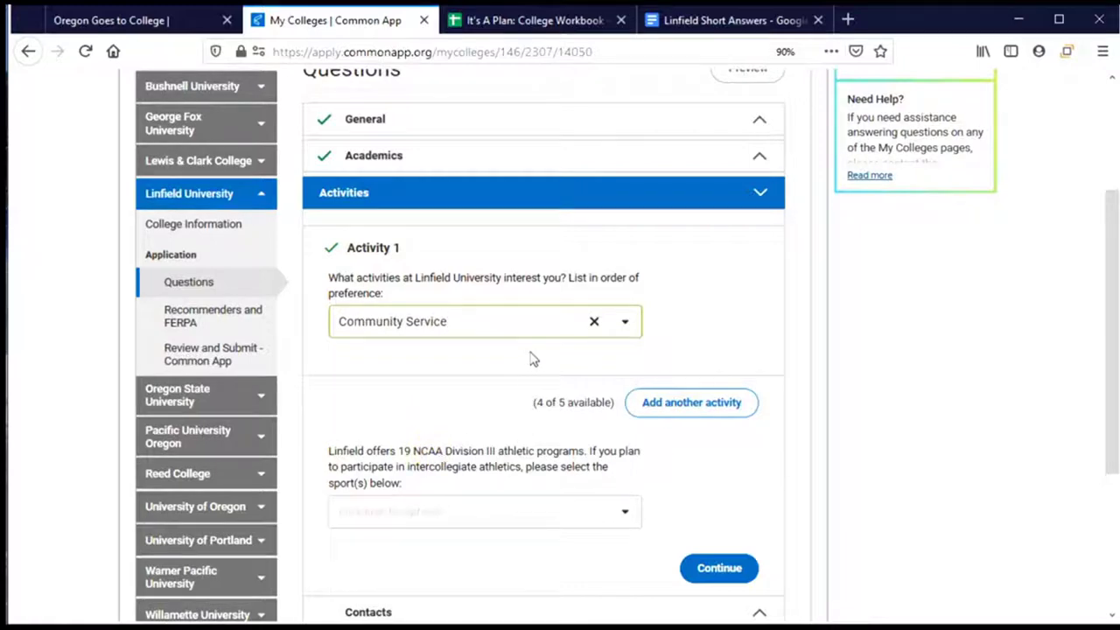
{"action": "left_click", "coordinate": [691, 403]}
{"action": "scroll", "coordinate": [578, 415], "scroll_direction": "down", "scroll_amount": 2}
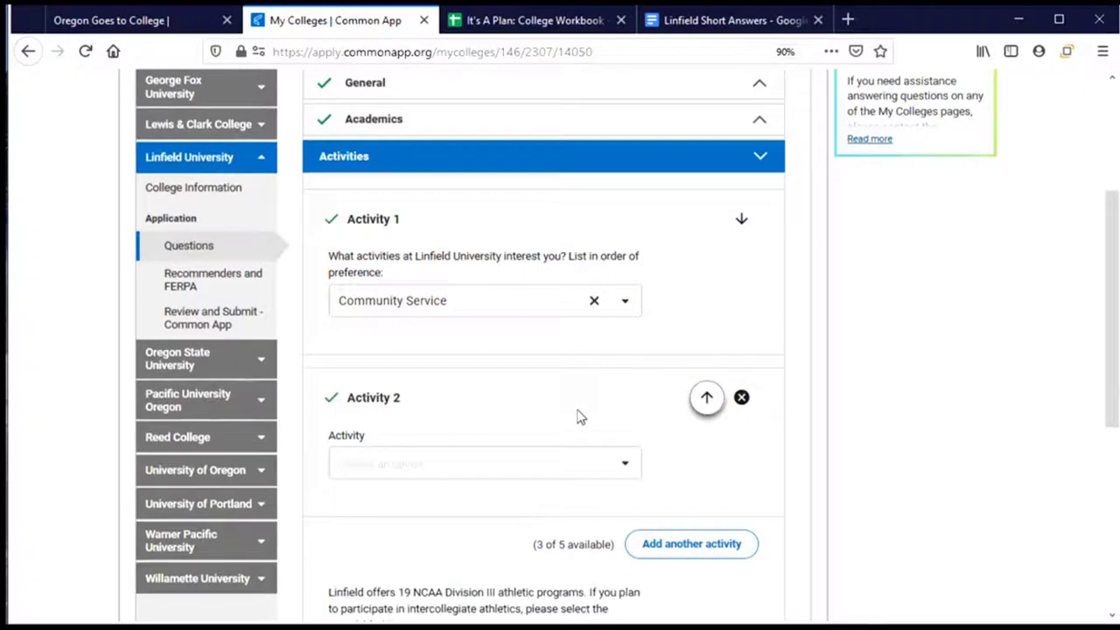
{"action": "left_click", "coordinate": [626, 420]}
{"action": "left_click_drag", "start_coordinate": [635, 469], "coordinate": [636, 550]}
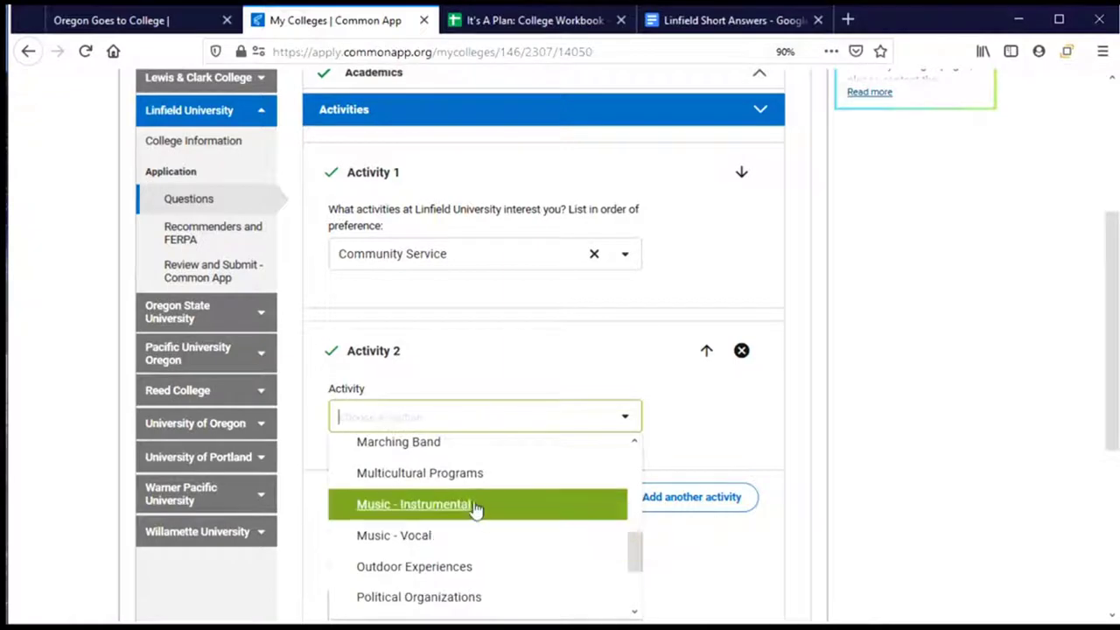
{"action": "left_click", "coordinate": [461, 476]}
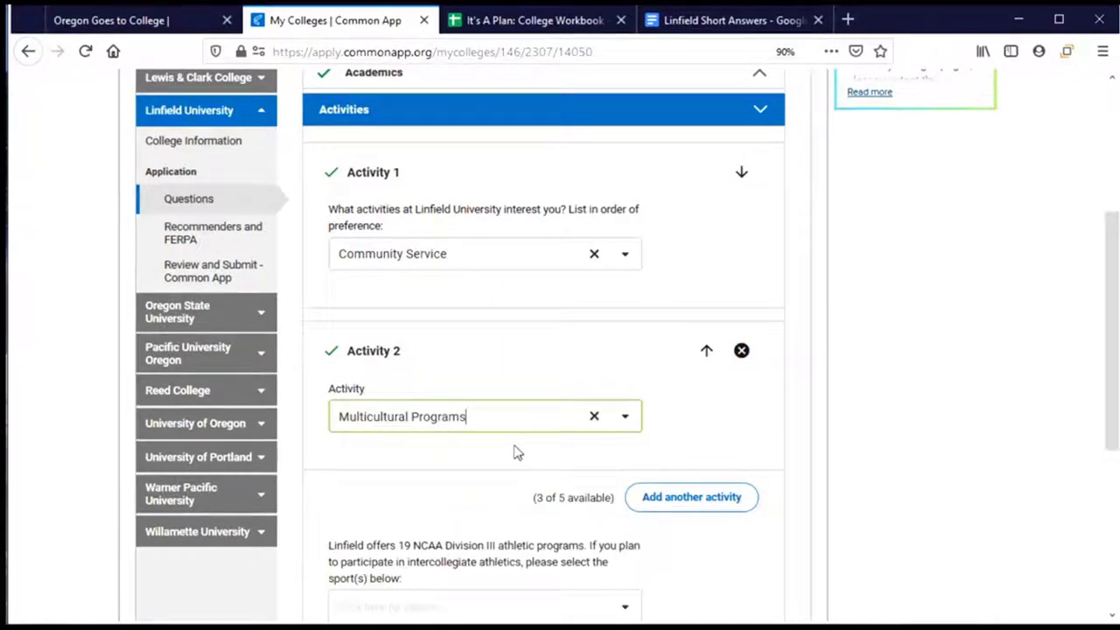
Browse the intercollegiate sports options and close the list without choosing any.
{"action": "scroll", "coordinate": [517, 452], "scroll_direction": "down", "scroll_amount": 3}
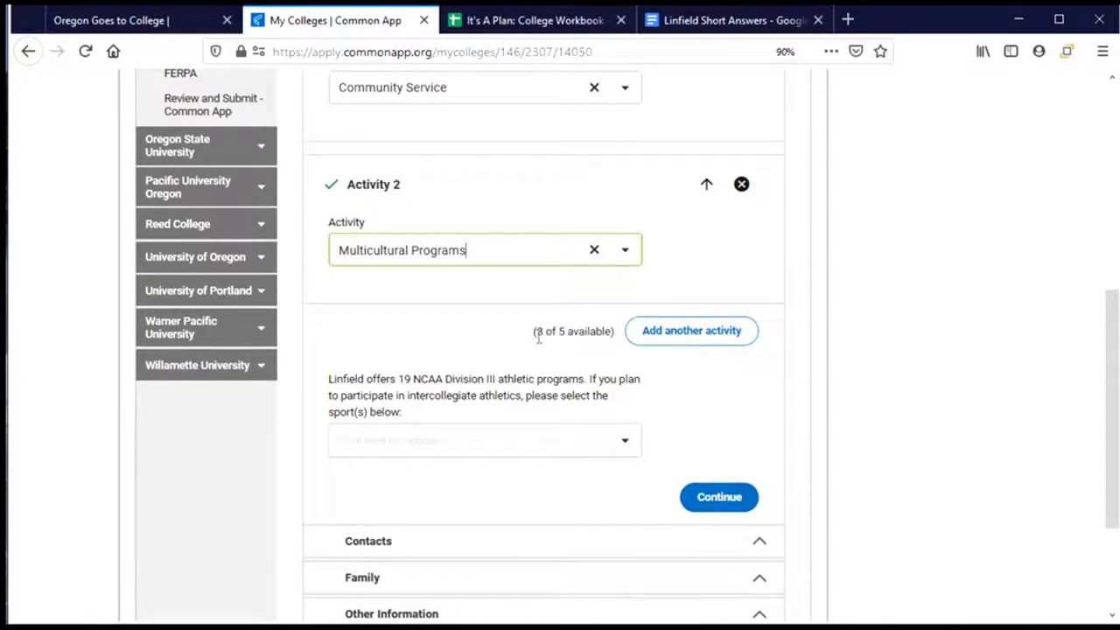
{"action": "scroll", "coordinate": [700, 389], "scroll_direction": "down", "scroll_amount": 2}
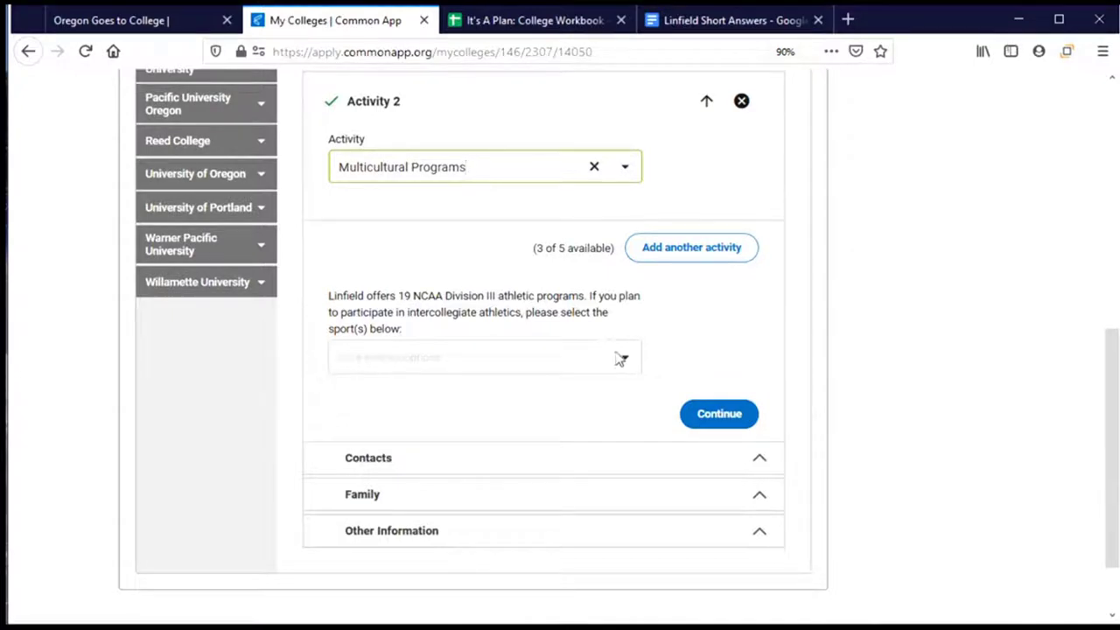
{"action": "left_click", "coordinate": [625, 359]}
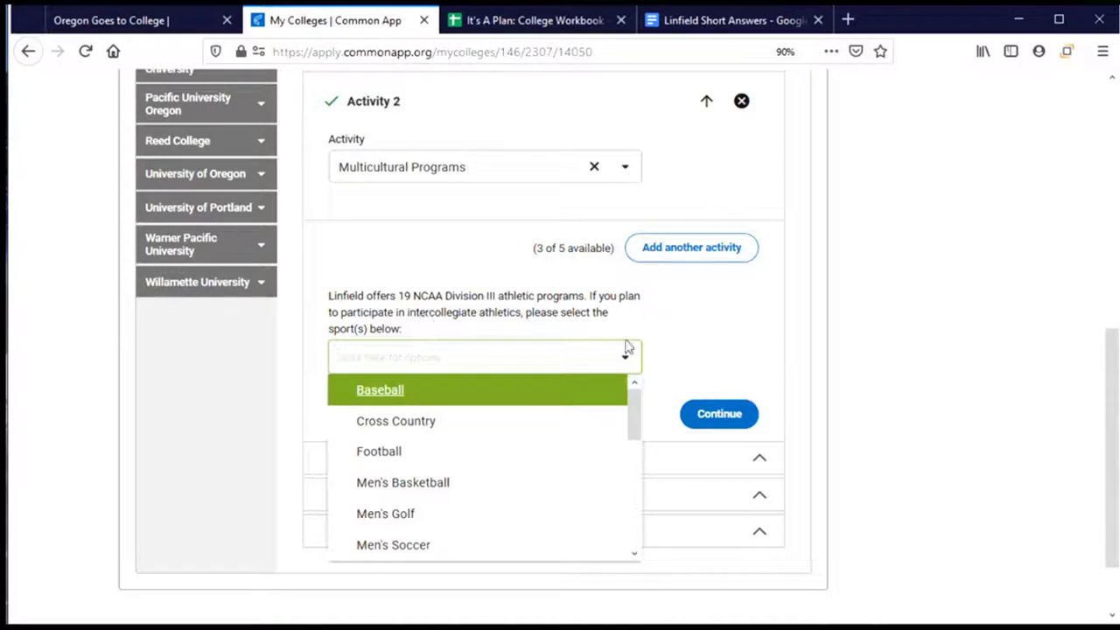
{"action": "mouse_move", "coordinate": [638, 407]}
{"action": "left_mouse_down"}
{"action": "mouse_move", "coordinate": [645, 533]}
{"action": "mouse_move", "coordinate": [637, 394]}
{"action": "left_mouse_up"}
{"action": "left_click", "coordinate": [662, 333]}
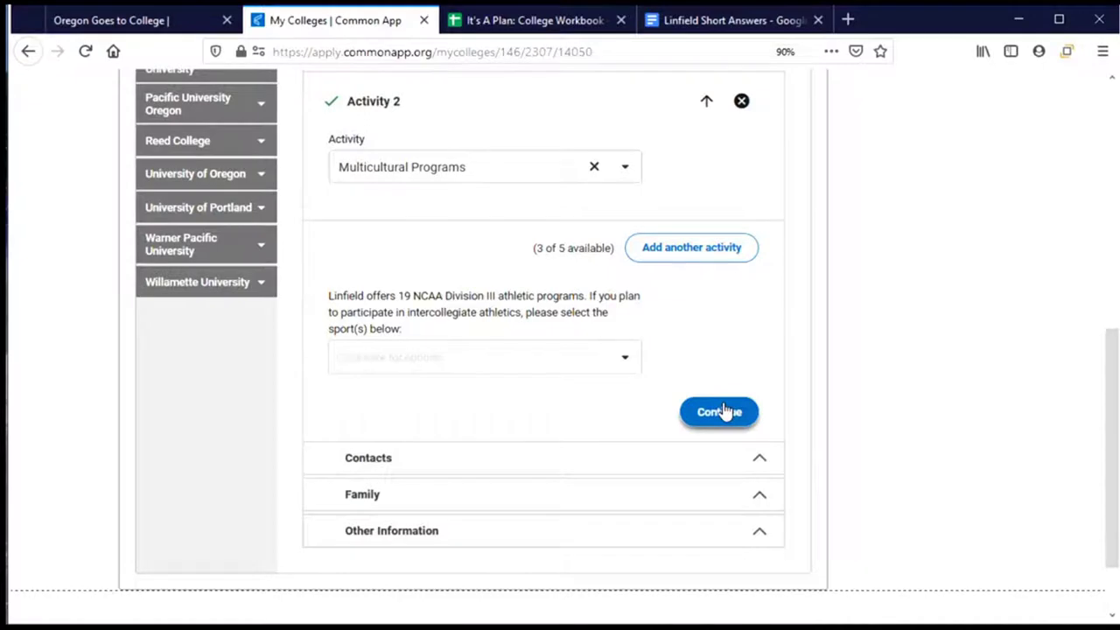
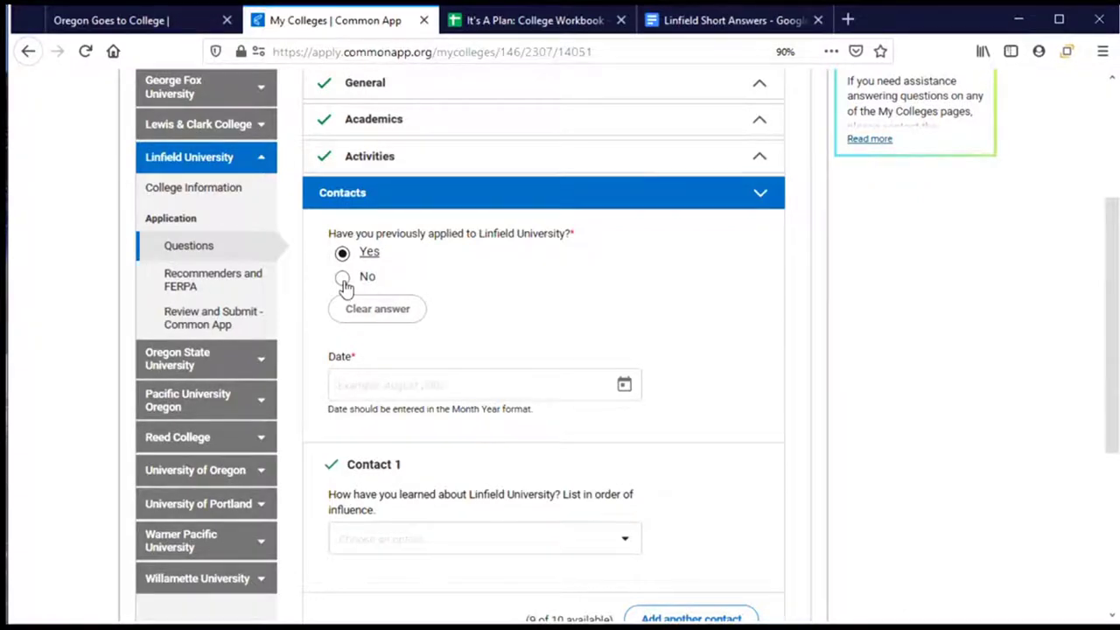
Answer No to previously applying and set Contact 1 to High School Counselor, Teacher or Coach.
{"action": "left_click", "coordinate": [343, 278]}
{"action": "scroll", "coordinate": [601, 311], "scroll_direction": "down", "scroll_amount": 3}
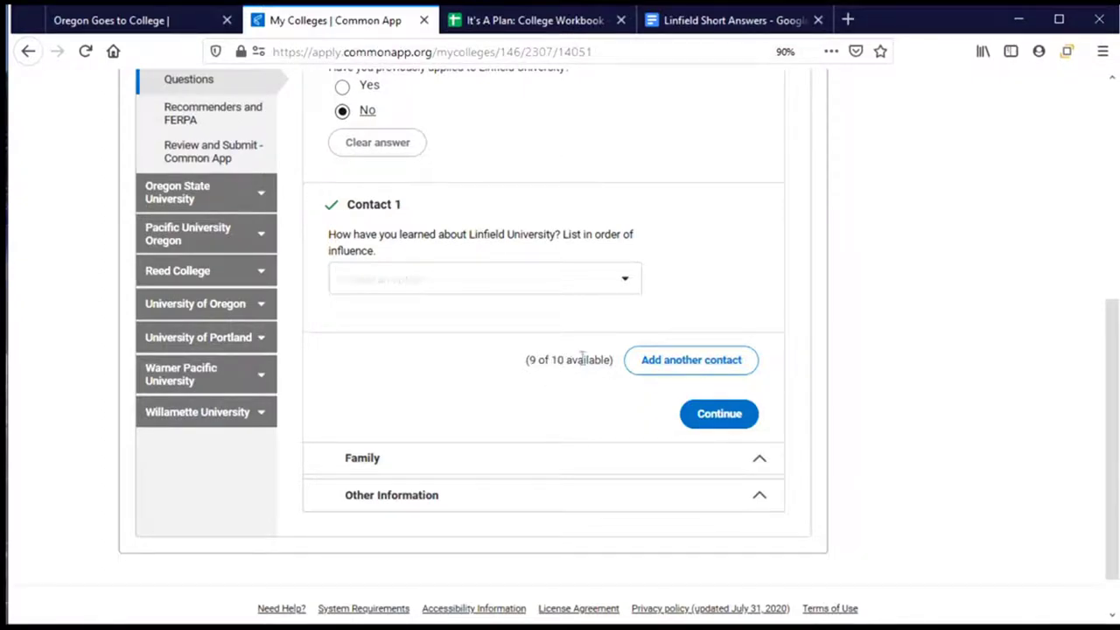
{"action": "left_click", "coordinate": [623, 282]}
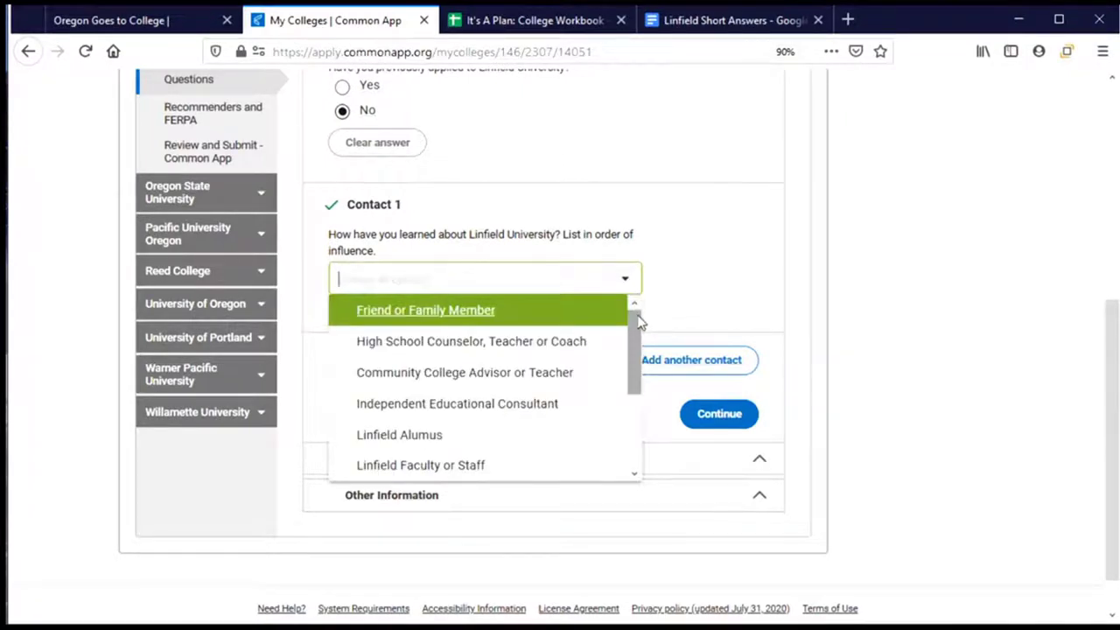
{"action": "left_click_drag", "start_coordinate": [638, 322], "coordinate": [636, 298]}
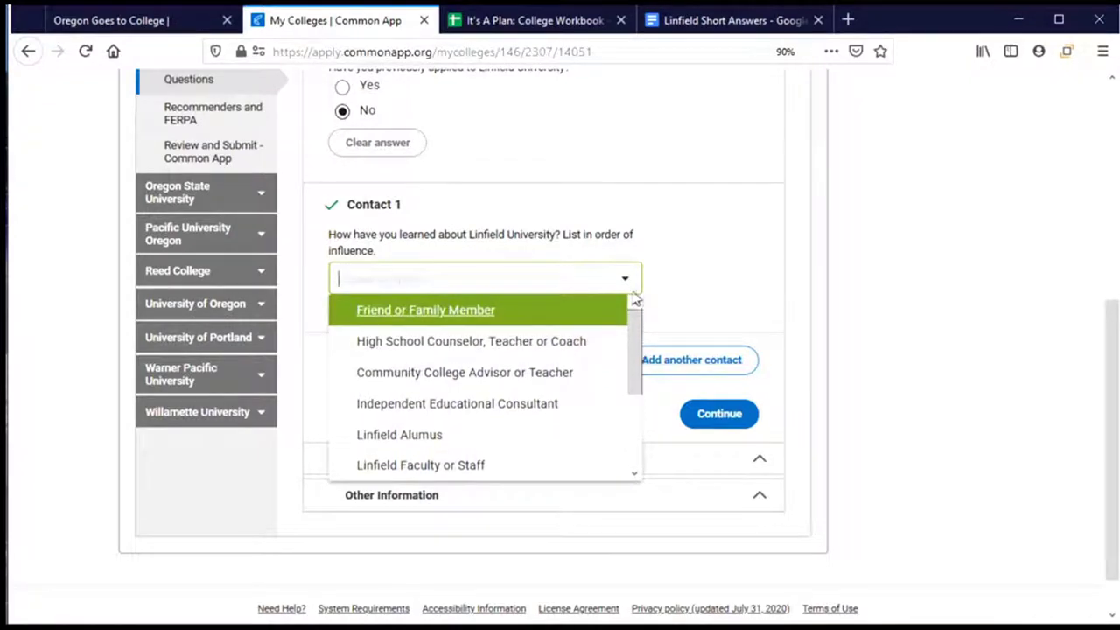
{"action": "left_click", "coordinate": [417, 350]}
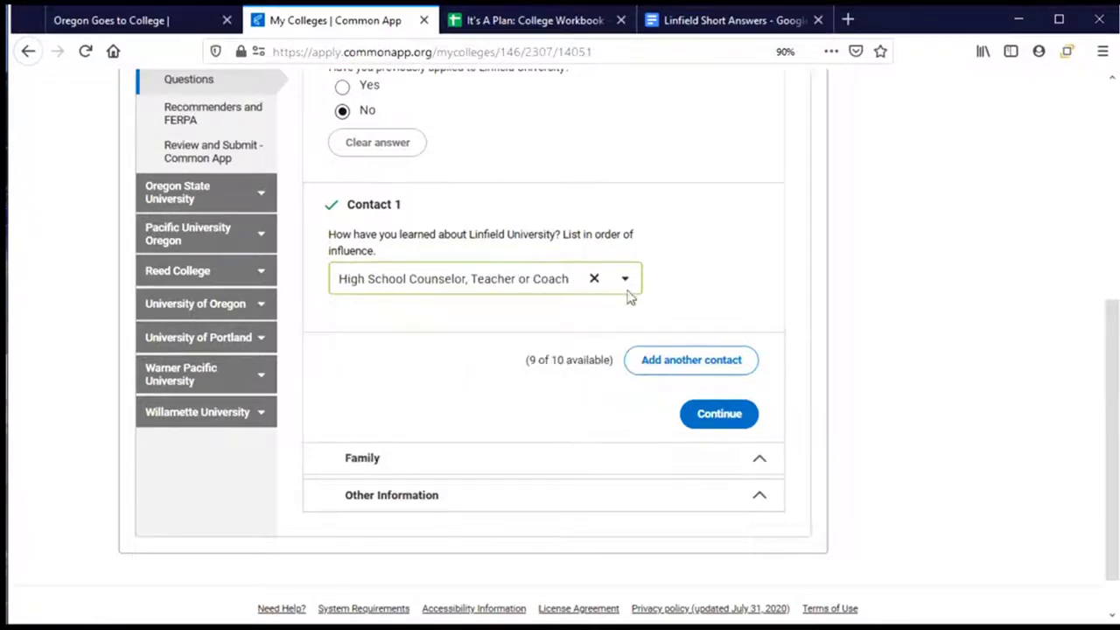
Add a second contact set to Linfield Current Student.
{"action": "left_click", "coordinate": [693, 367]}
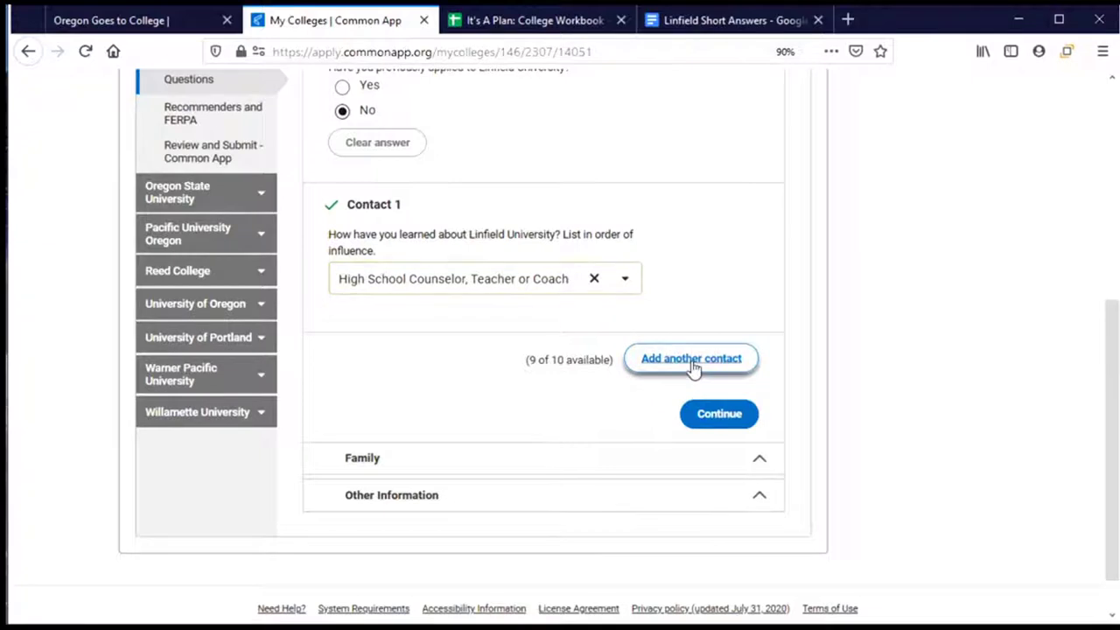
{"action": "left_click", "coordinate": [625, 458]}
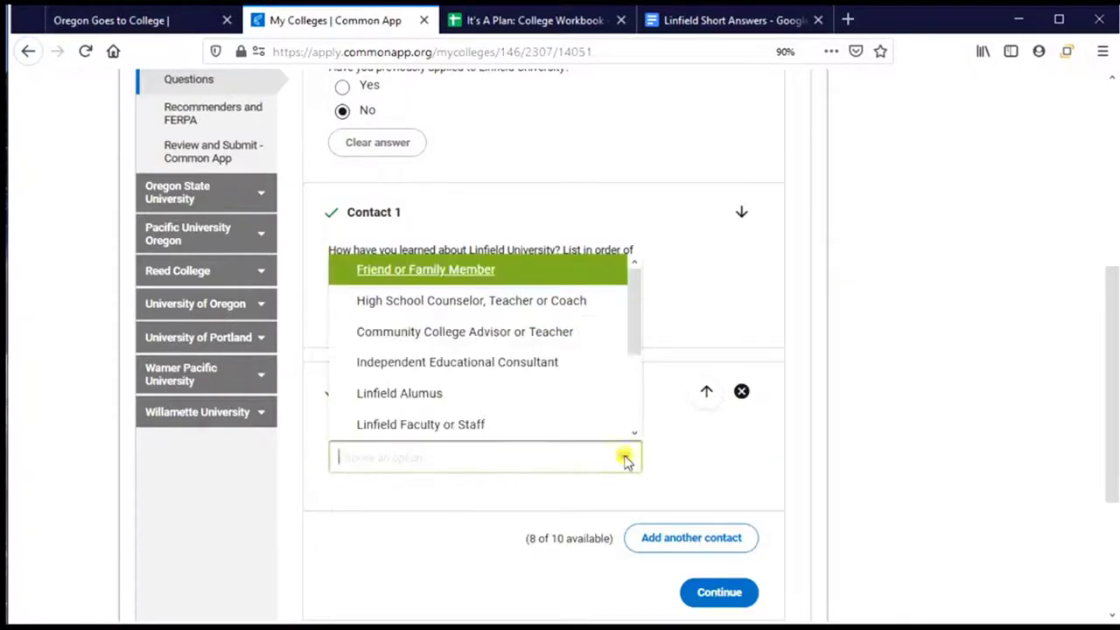
{"action": "scroll", "coordinate": [631, 337], "scroll_direction": "down", "scroll_amount": 1}
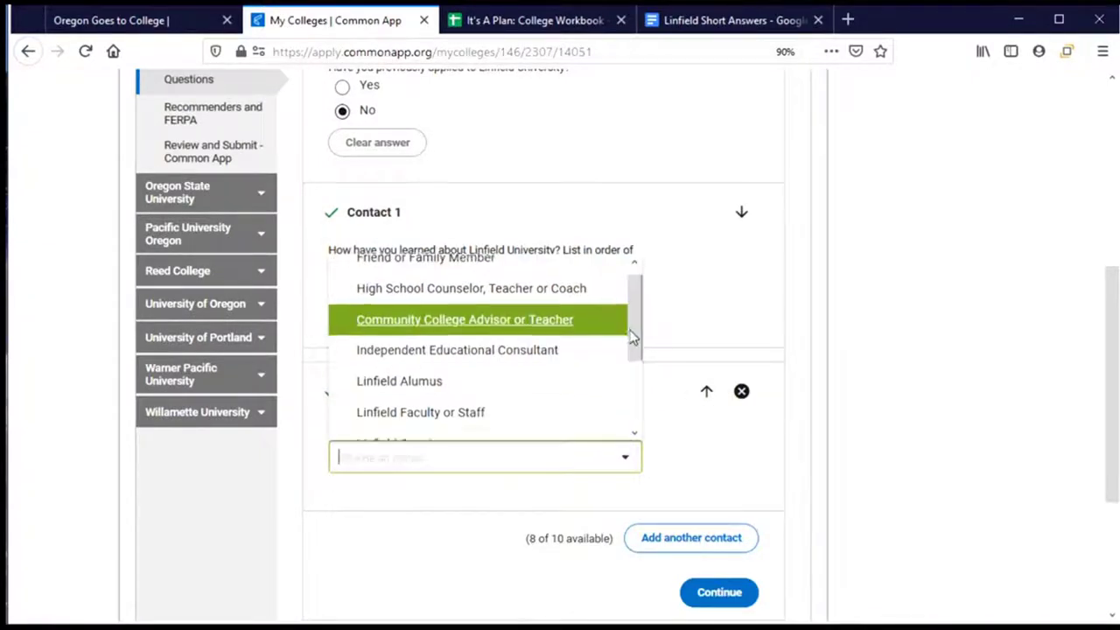
{"action": "left_click_drag", "start_coordinate": [632, 337], "coordinate": [637, 413]}
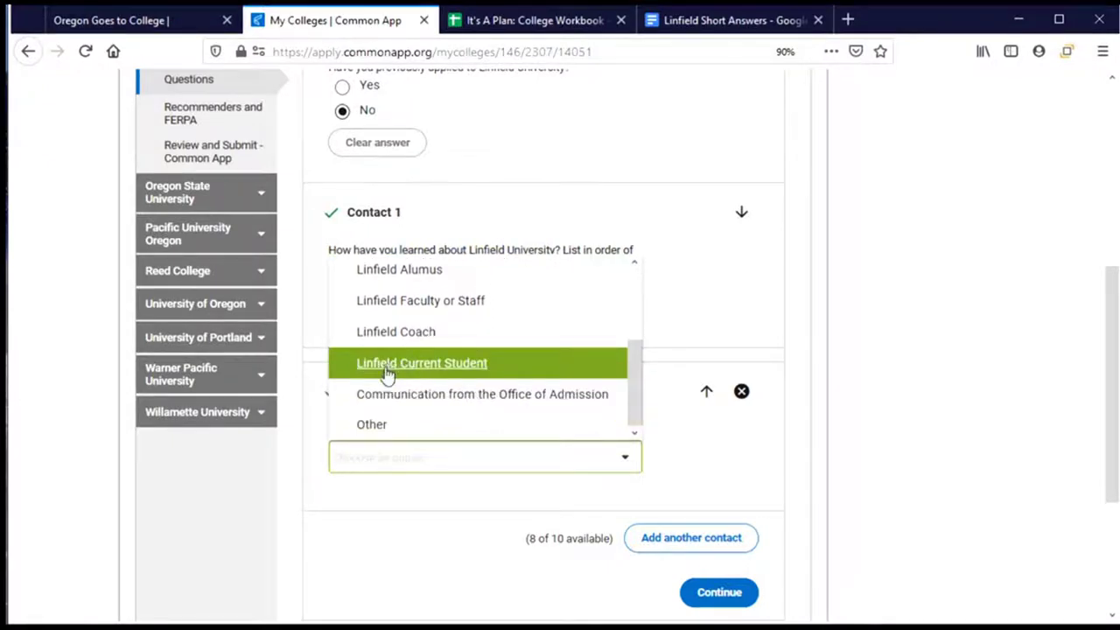
{"action": "left_click", "coordinate": [442, 372]}
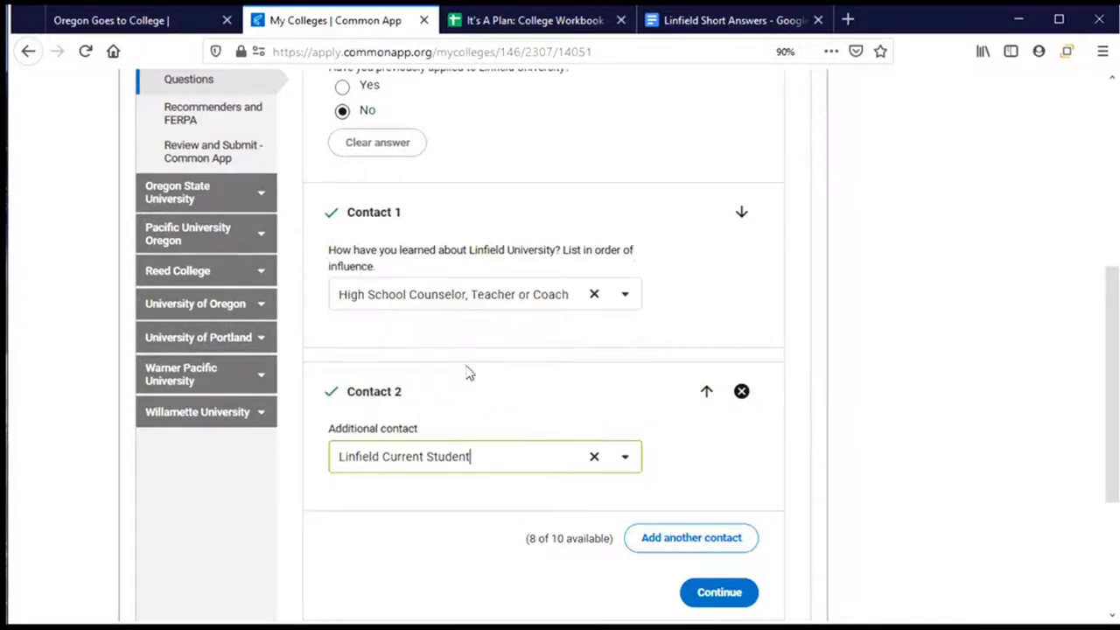
{"action": "scroll", "coordinate": [552, 394], "scroll_direction": "down", "scroll_amount": 3}
{"action": "scroll", "coordinate": [552, 395], "scroll_direction": "down", "scroll_amount": 2}
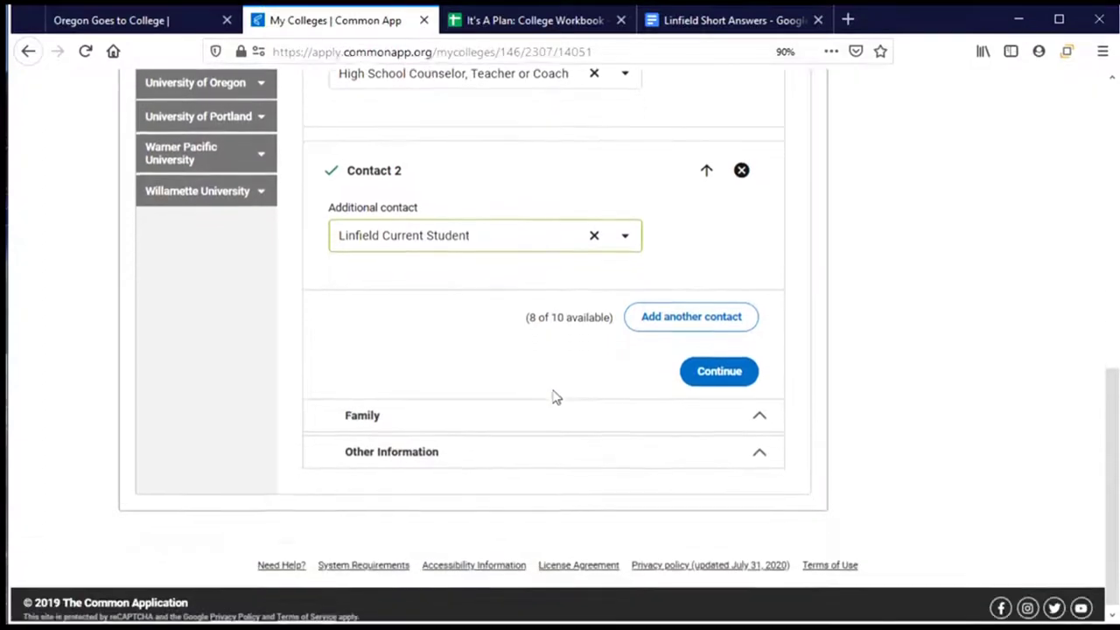
Save the Contacts answers and continue to the Family questions.
{"action": "left_click", "coordinate": [725, 378]}
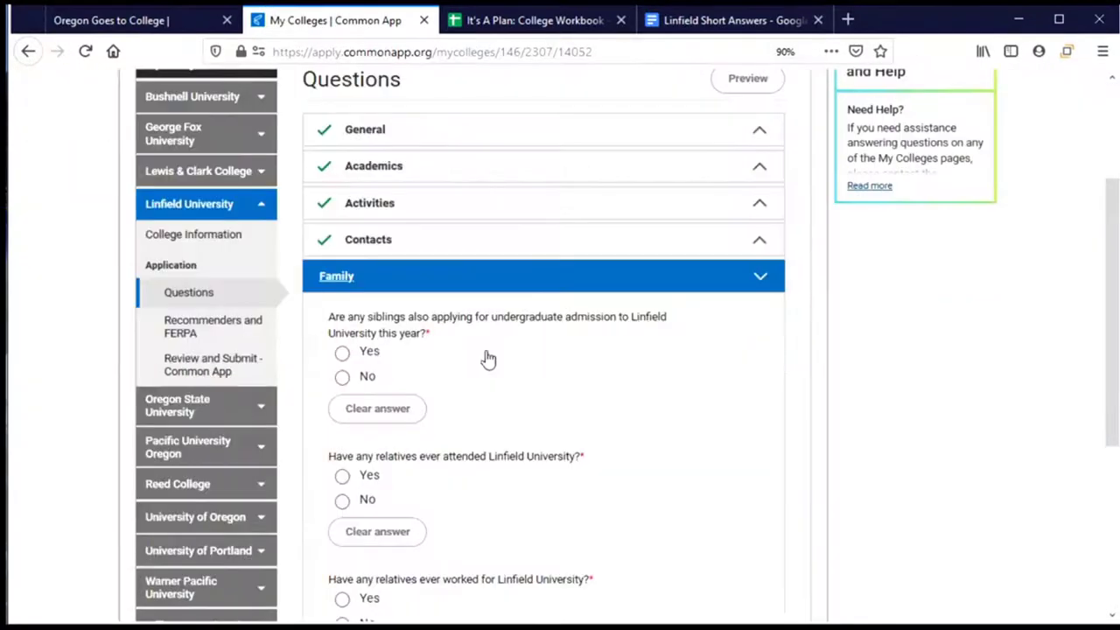
{"action": "scroll", "coordinate": [575, 375], "scroll_direction": "down", "scroll_amount": 1}
{"action": "scroll", "coordinate": [575, 374], "scroll_direction": "down", "scroll_amount": 1}
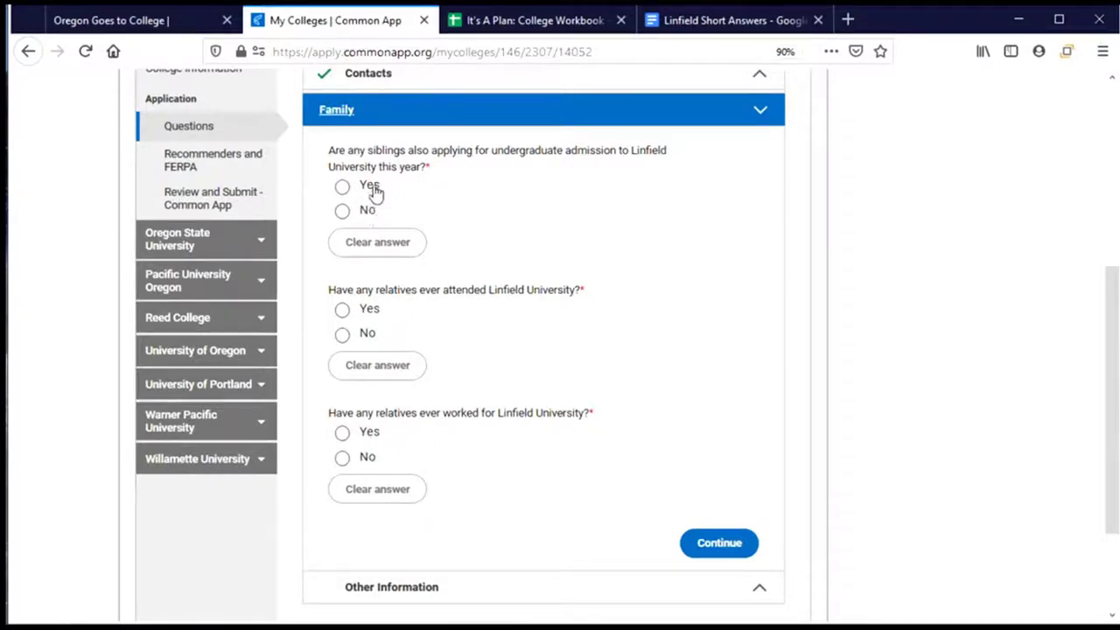
Answer No to siblings also applying to Linfield, replacing an initial Yes.
{"action": "left_click", "coordinate": [371, 189]}
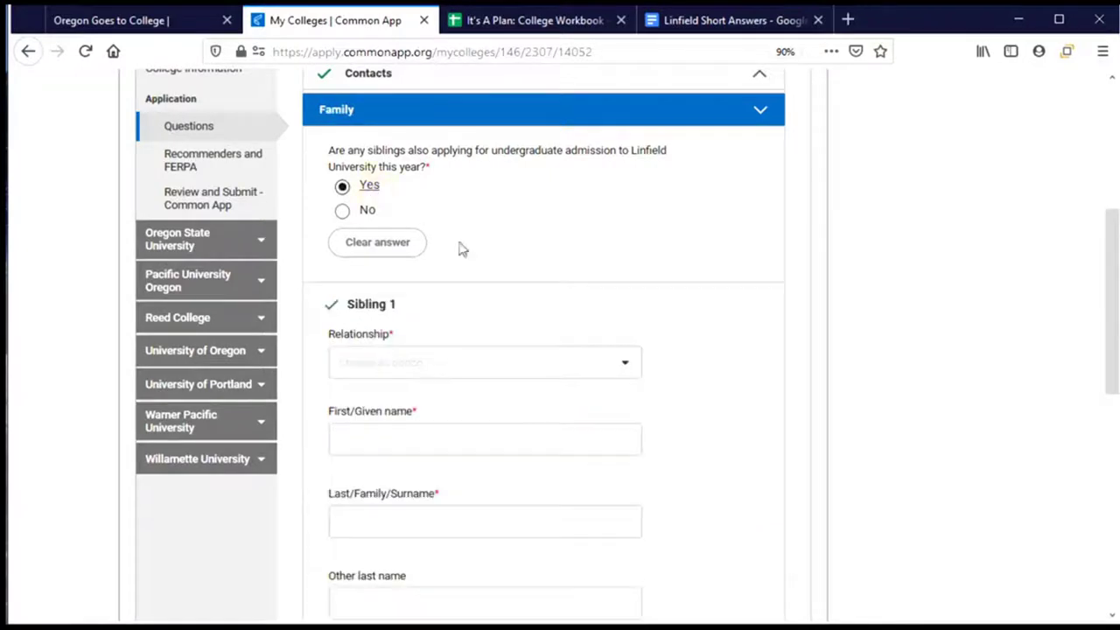
{"action": "scroll", "coordinate": [477, 299], "scroll_direction": "down", "scroll_amount": 2}
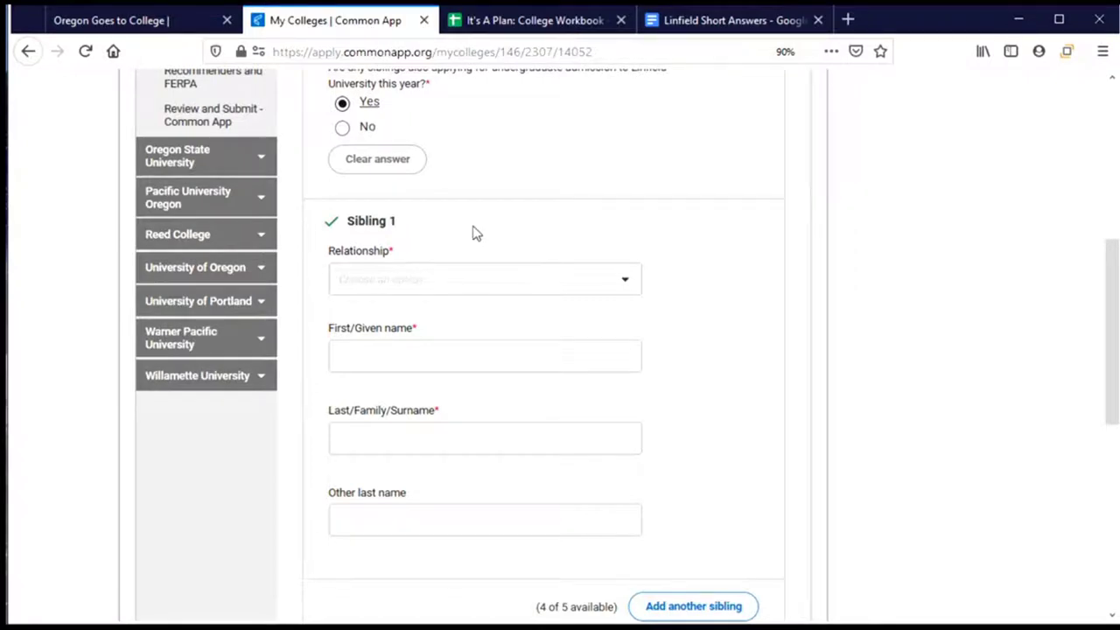
{"action": "scroll", "coordinate": [476, 232], "scroll_direction": "up", "scroll_amount": 2}
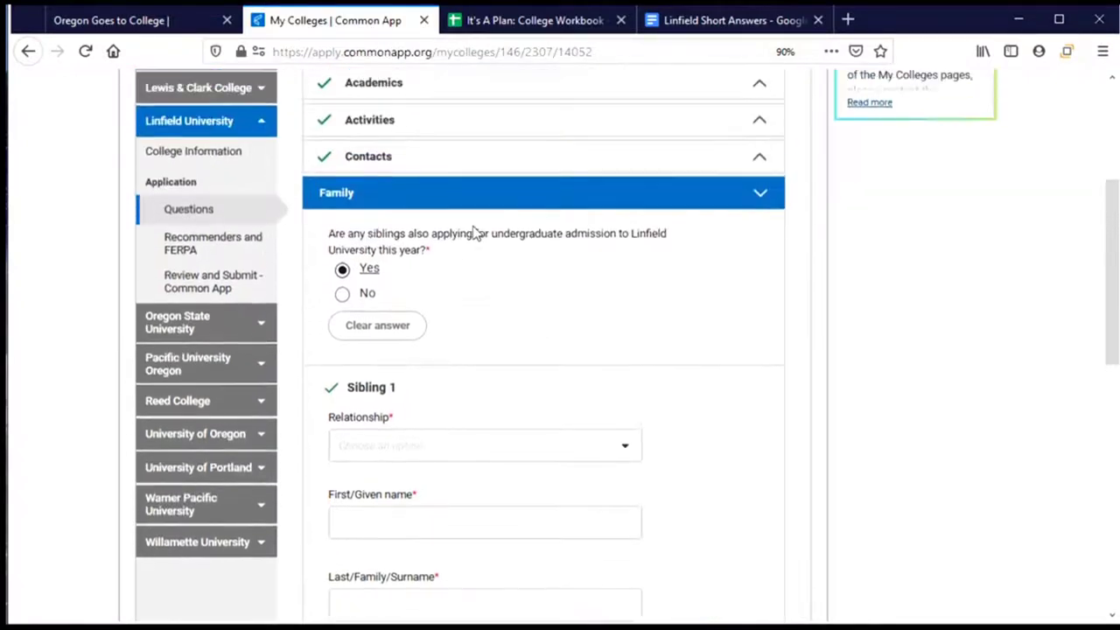
{"action": "left_click", "coordinate": [376, 326]}
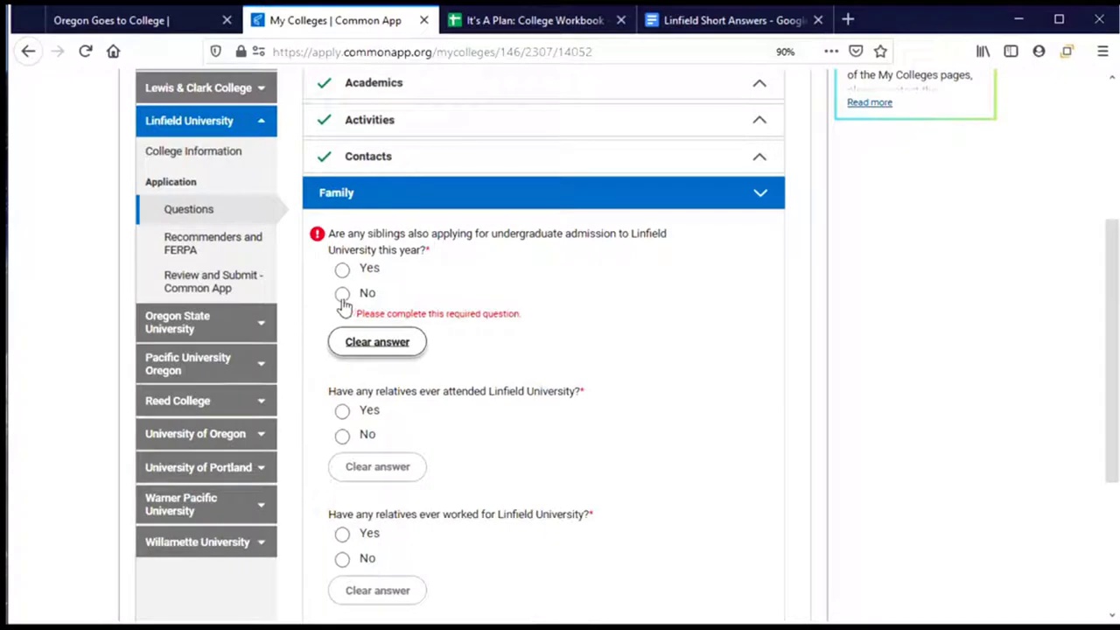
{"action": "left_click", "coordinate": [342, 296]}
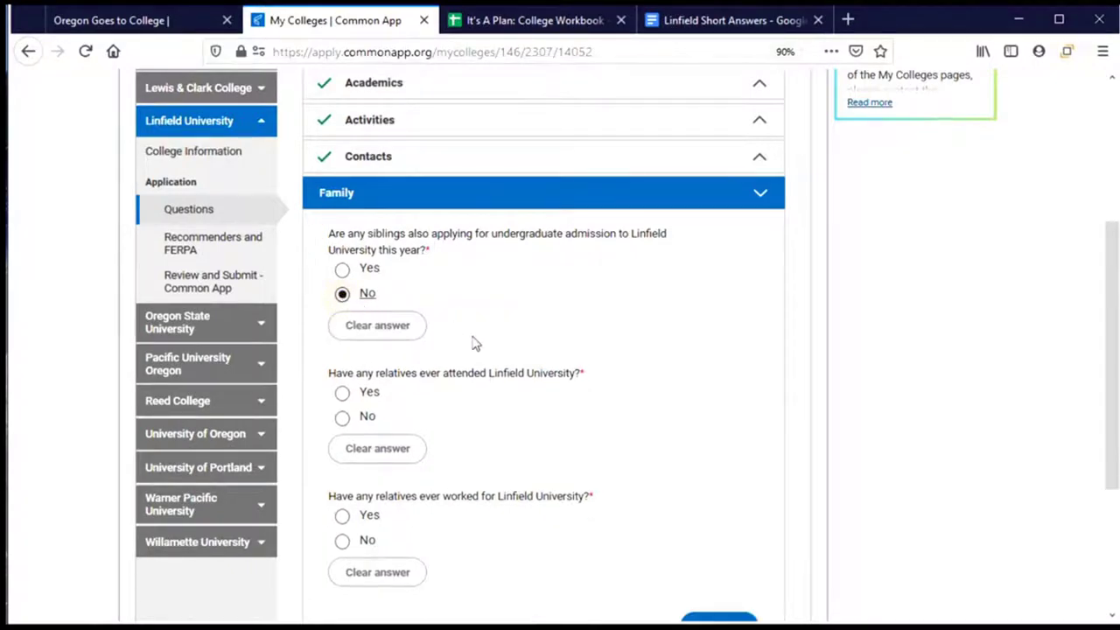
{"action": "scroll", "coordinate": [483, 345], "scroll_direction": "down", "scroll_amount": 1}
Answer No to relatives having attended Linfield, clearing the earlier Yes answers.
{"action": "scroll", "coordinate": [484, 345], "scroll_direction": "down", "scroll_amount": 1}
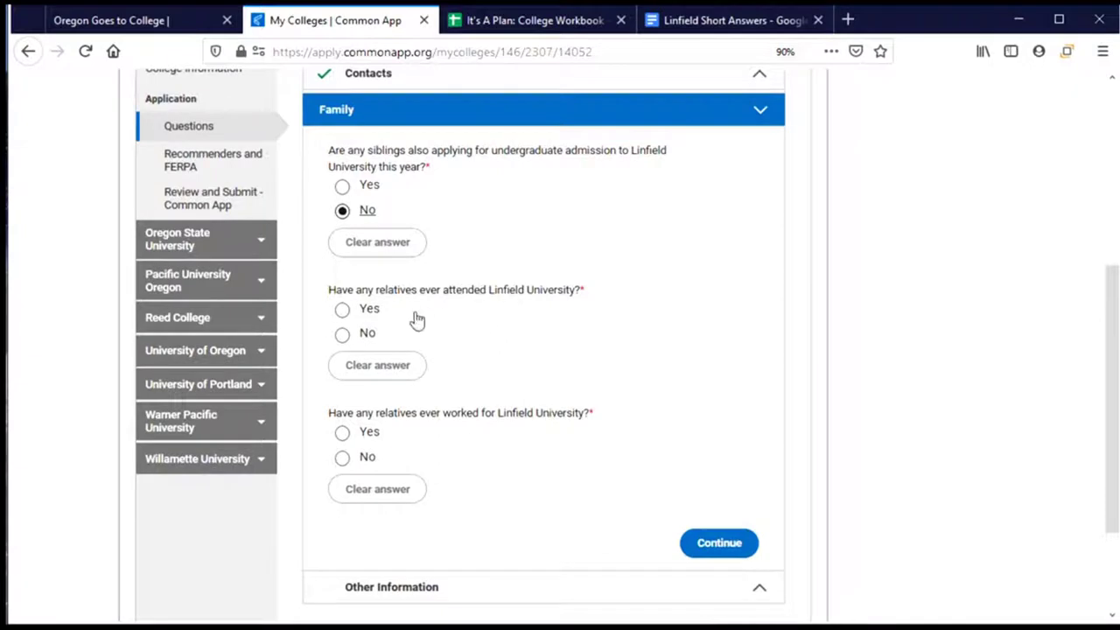
{"action": "left_click", "coordinate": [370, 311]}
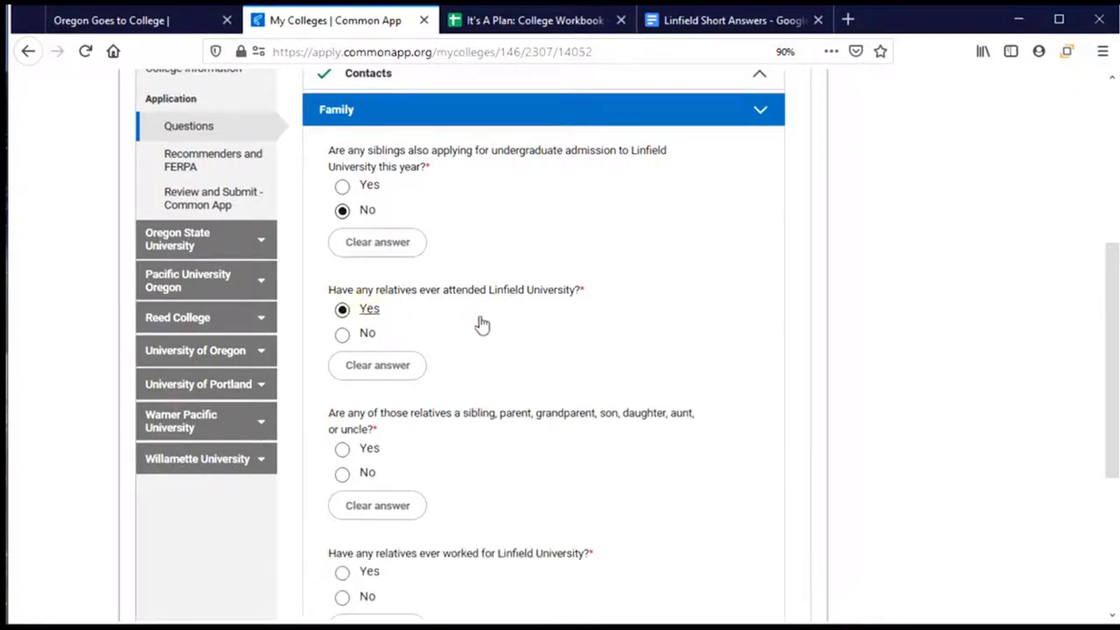
{"action": "scroll", "coordinate": [481, 324], "scroll_direction": "down", "scroll_amount": 2}
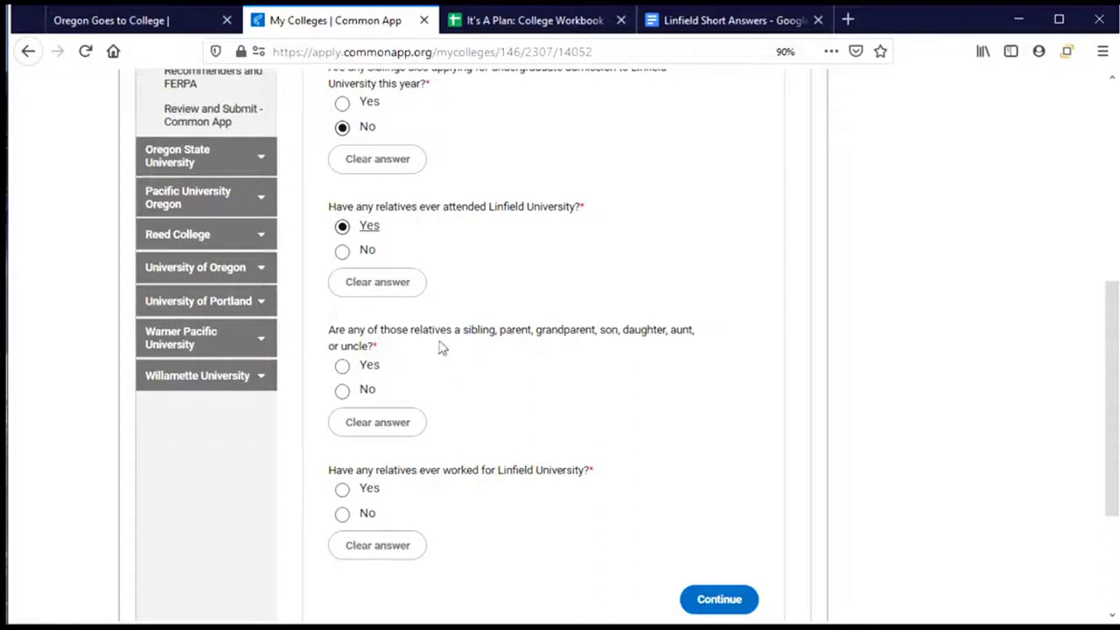
{"action": "left_click", "coordinate": [367, 374]}
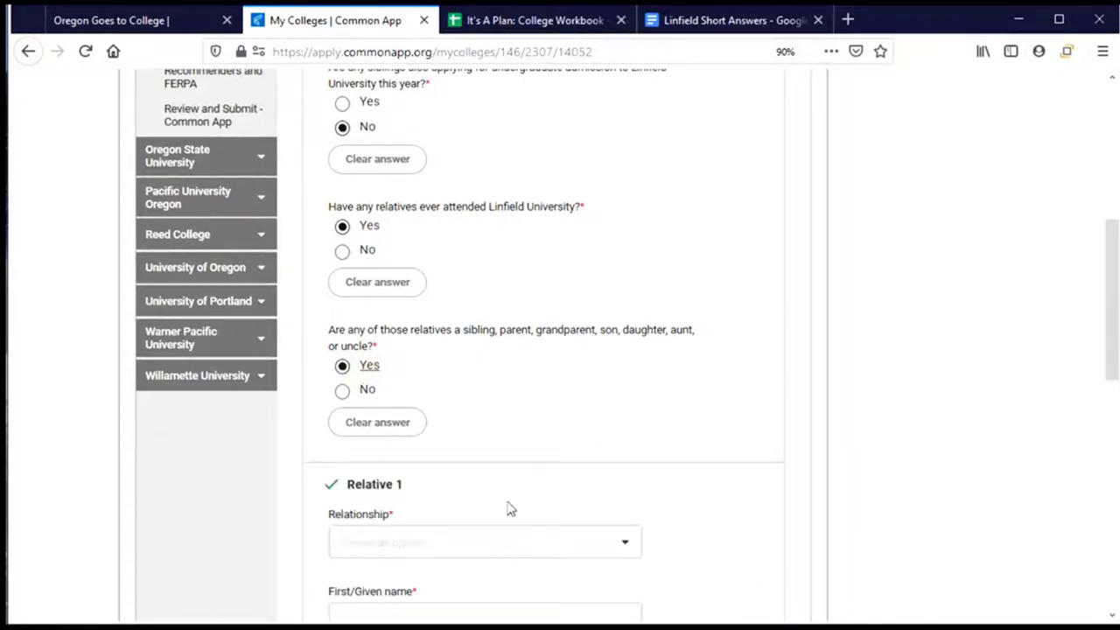
{"action": "left_click", "coordinate": [377, 422]}
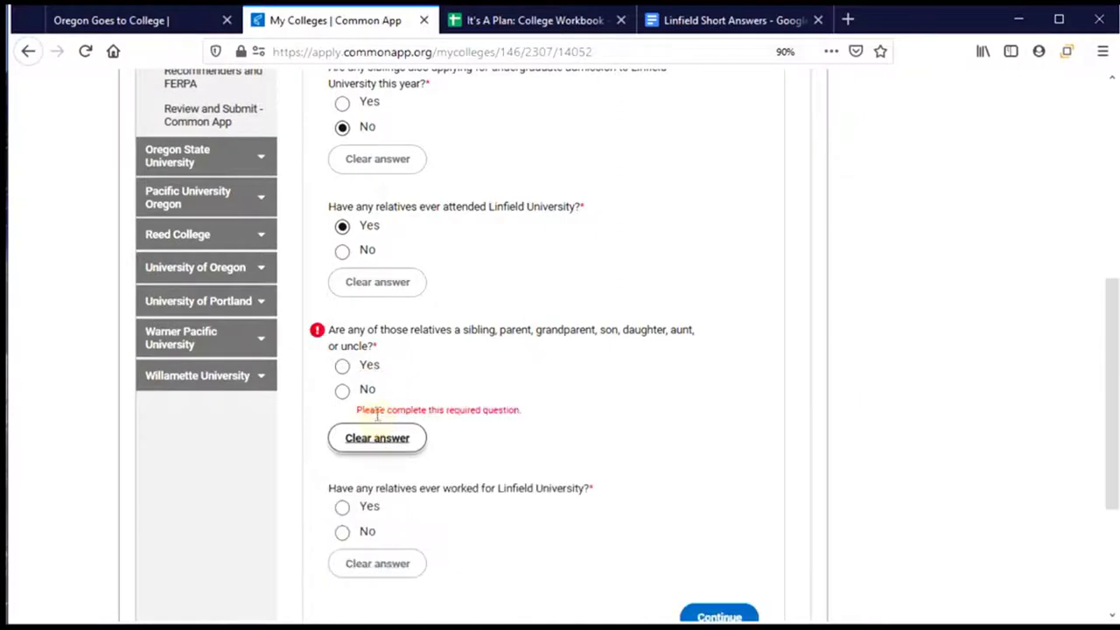
{"action": "left_click", "coordinate": [382, 282]}
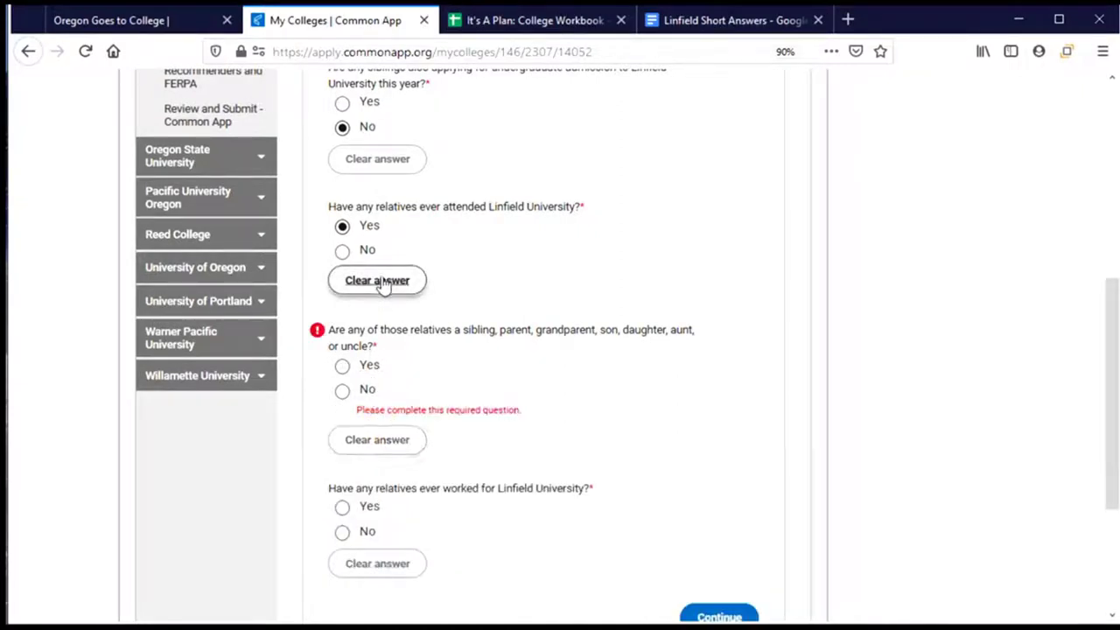
{"action": "left_click", "coordinate": [343, 252]}
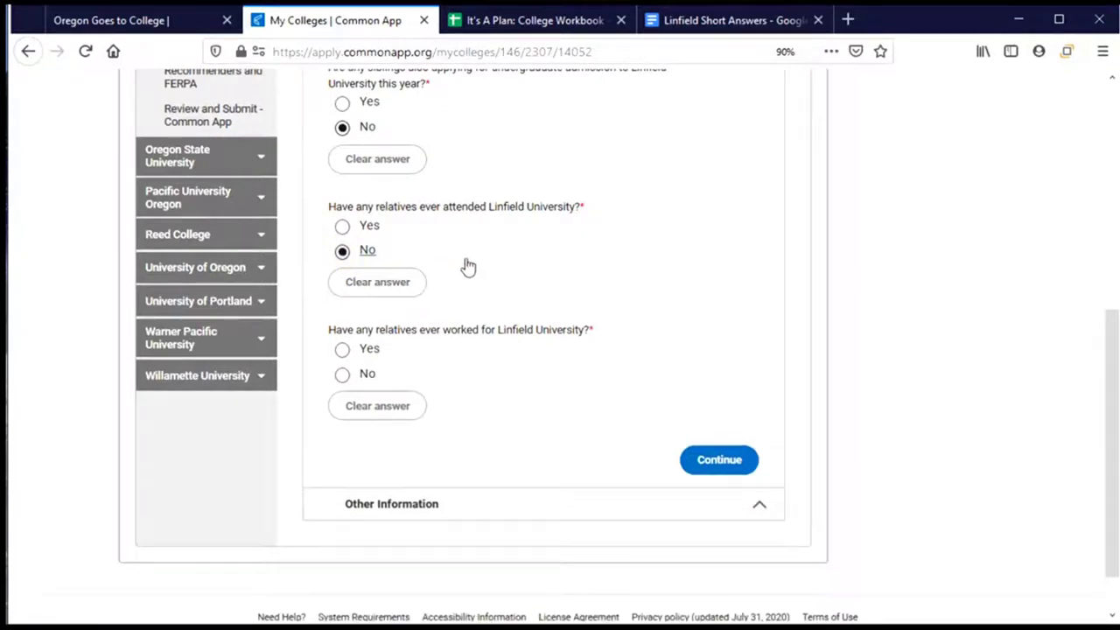
Answer No to relatives having worked at Linfield and save the Family answers.
{"action": "scroll", "coordinate": [516, 270], "scroll_direction": "down", "scroll_amount": 1}
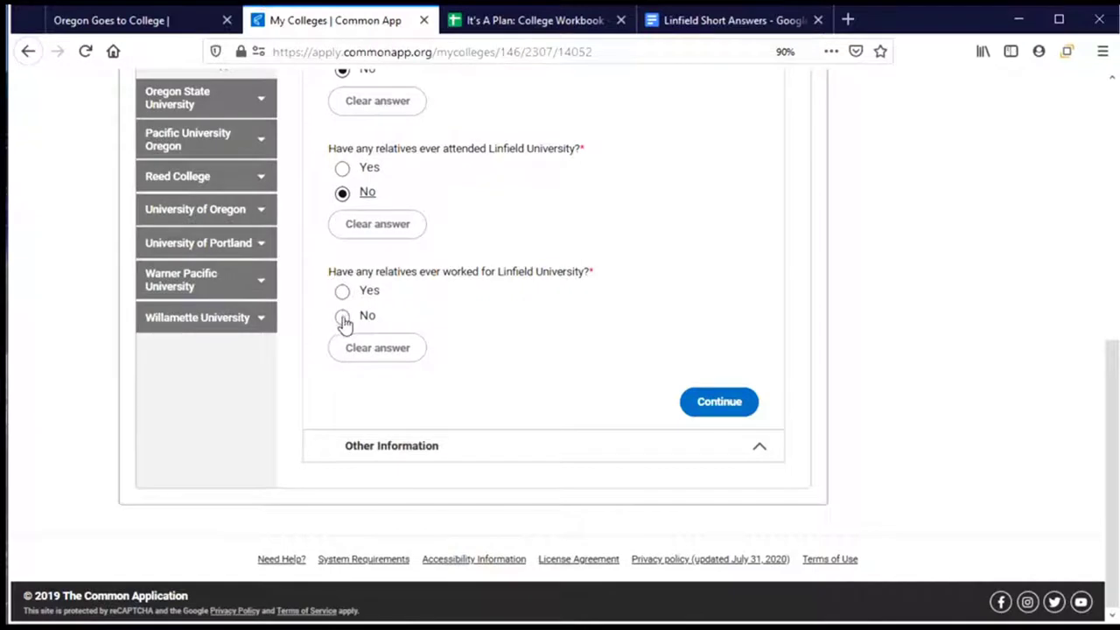
{"action": "left_click", "coordinate": [342, 319]}
{"action": "left_click", "coordinate": [729, 401]}
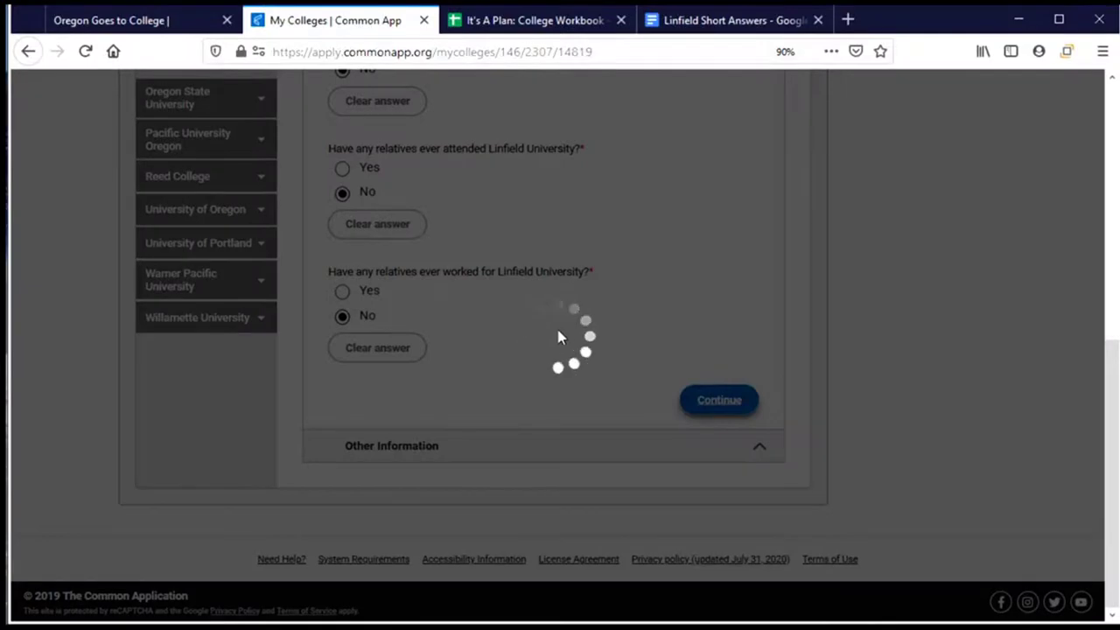
Set the 'lived in another country' answer to No, replacing an initial Yes.
{"action": "scroll", "coordinate": [560, 337], "scroll_direction": "down", "scroll_amount": 3}
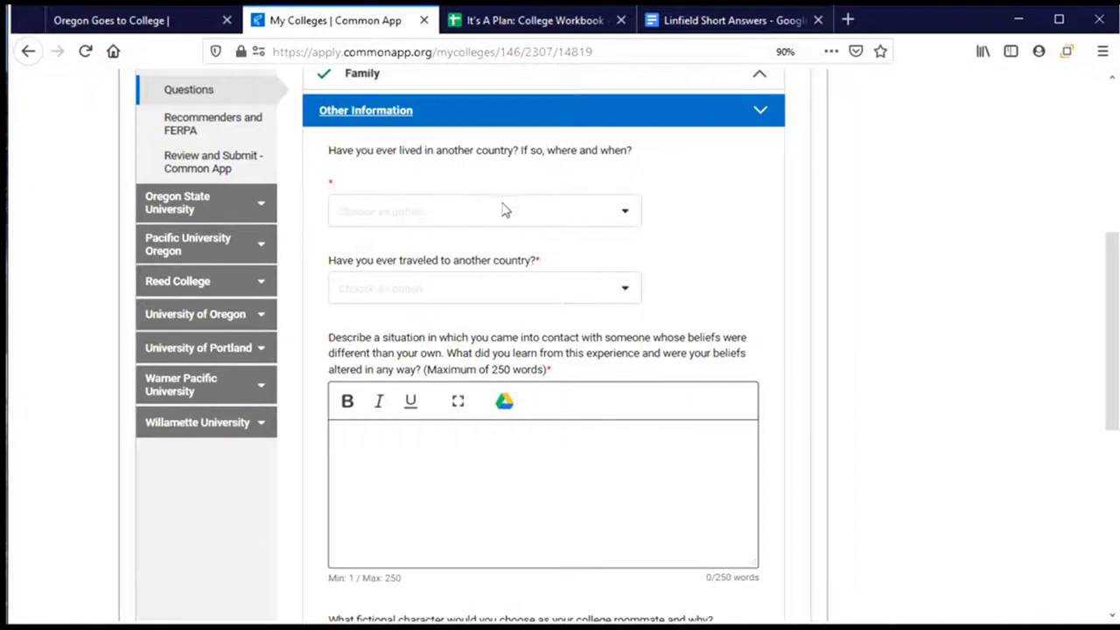
{"action": "left_click", "coordinate": [617, 214]}
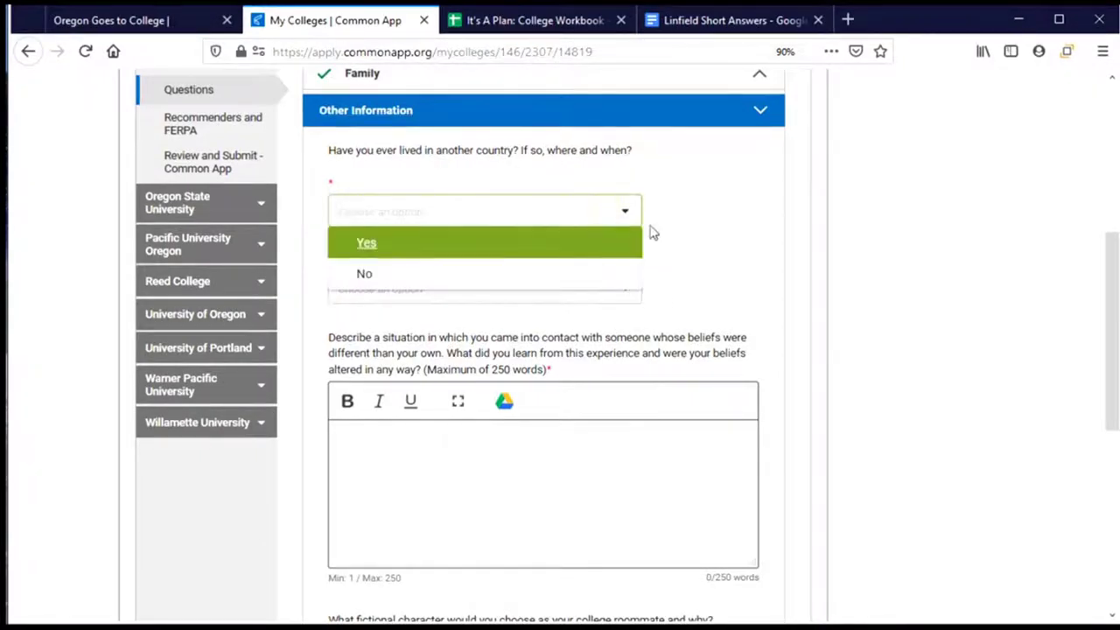
{"action": "left_click", "coordinate": [492, 253]}
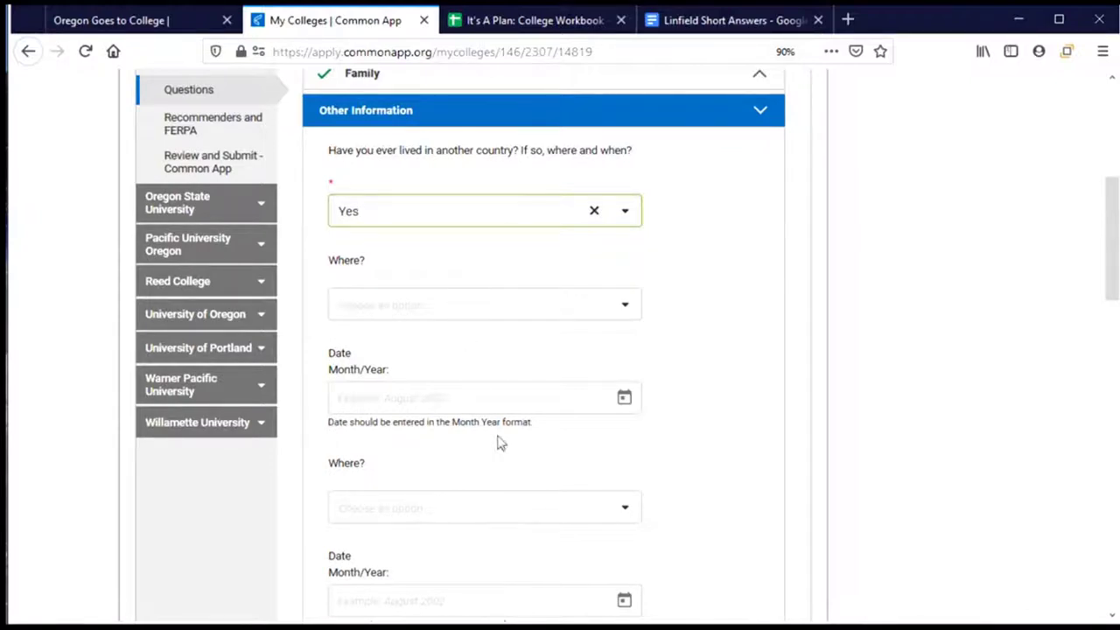
{"action": "scroll", "coordinate": [501, 447], "scroll_direction": "down", "scroll_amount": 2}
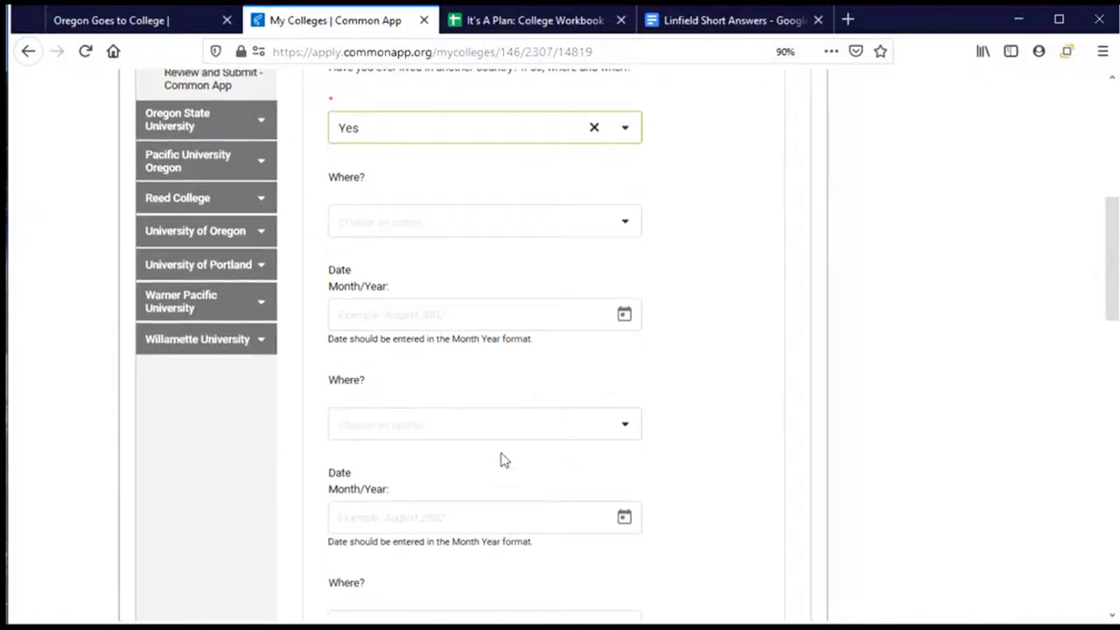
{"action": "scroll", "coordinate": [503, 464], "scroll_direction": "up", "scroll_amount": 4}
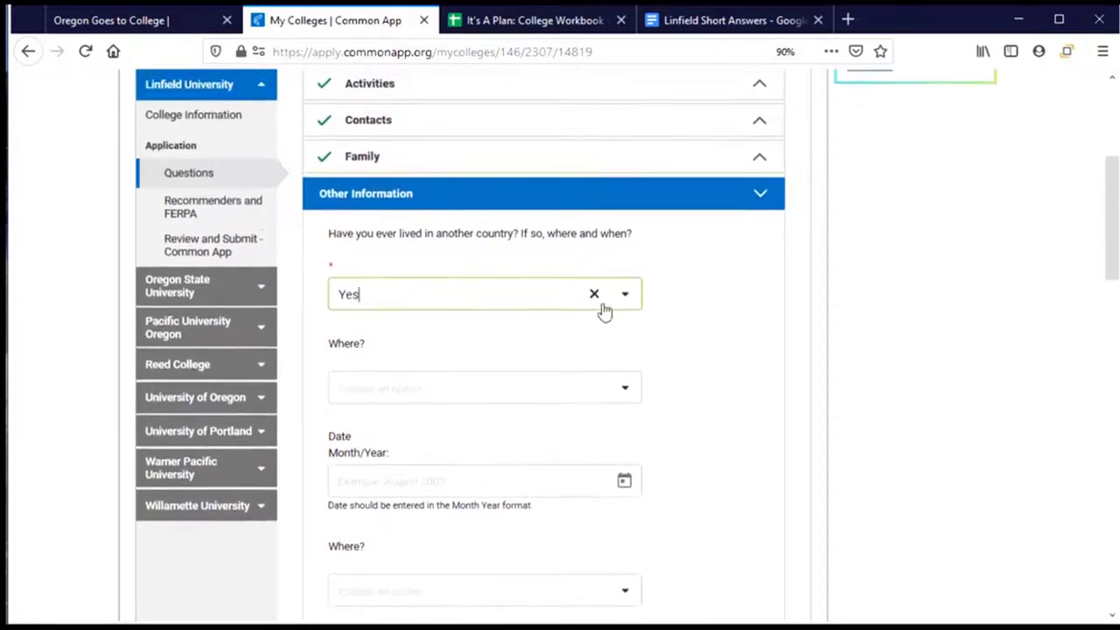
{"action": "left_click", "coordinate": [595, 292]}
{"action": "left_click", "coordinate": [462, 301]}
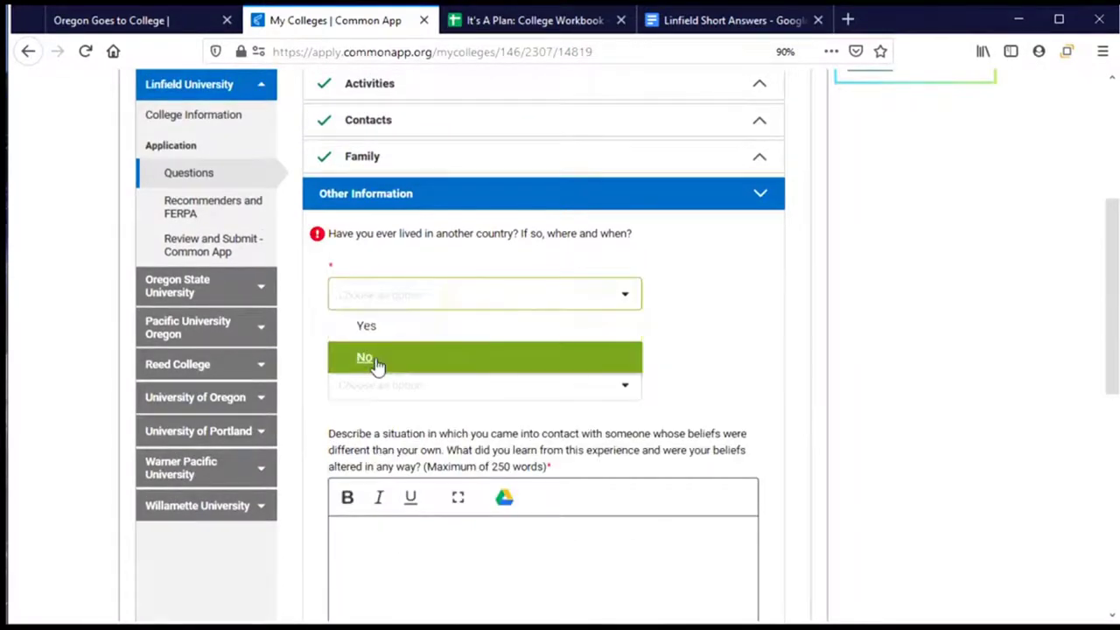
{"action": "left_click", "coordinate": [376, 361]}
{"action": "scroll", "coordinate": [658, 336], "scroll_direction": "down", "scroll_amount": 2}
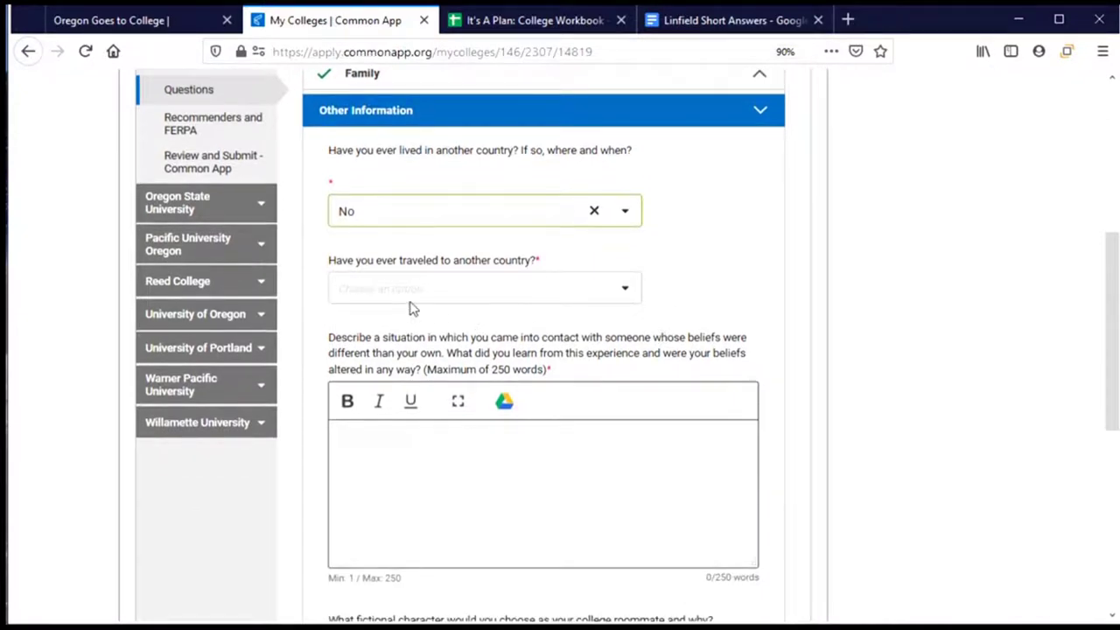
Set the 'traveled to another country' answer to No, replacing an initial Yes.
{"action": "left_click", "coordinate": [622, 292]}
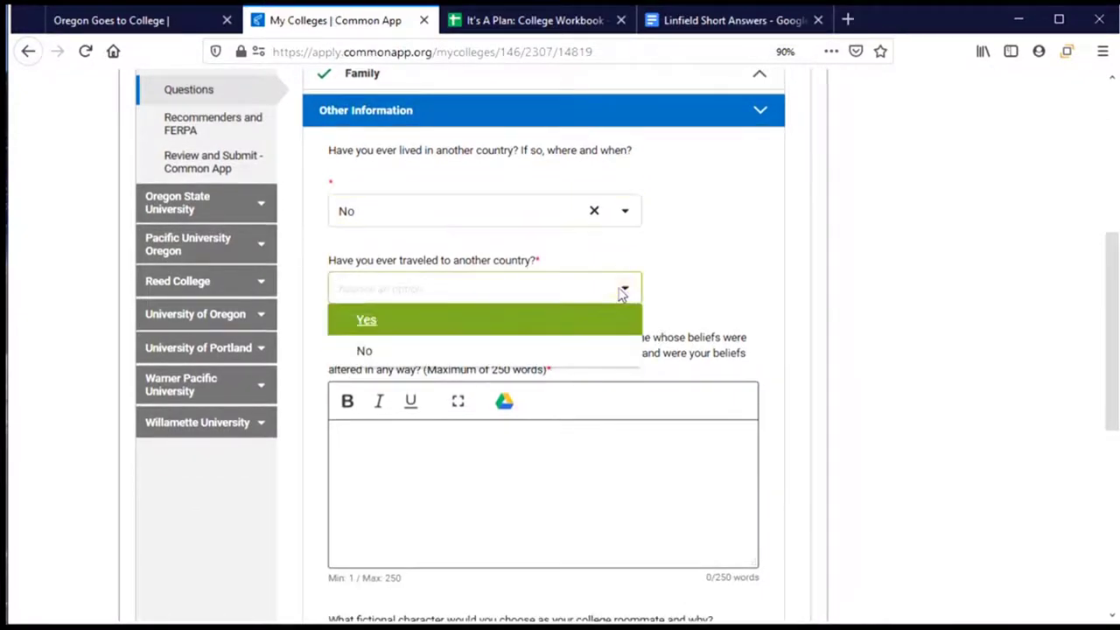
{"action": "left_click", "coordinate": [486, 326]}
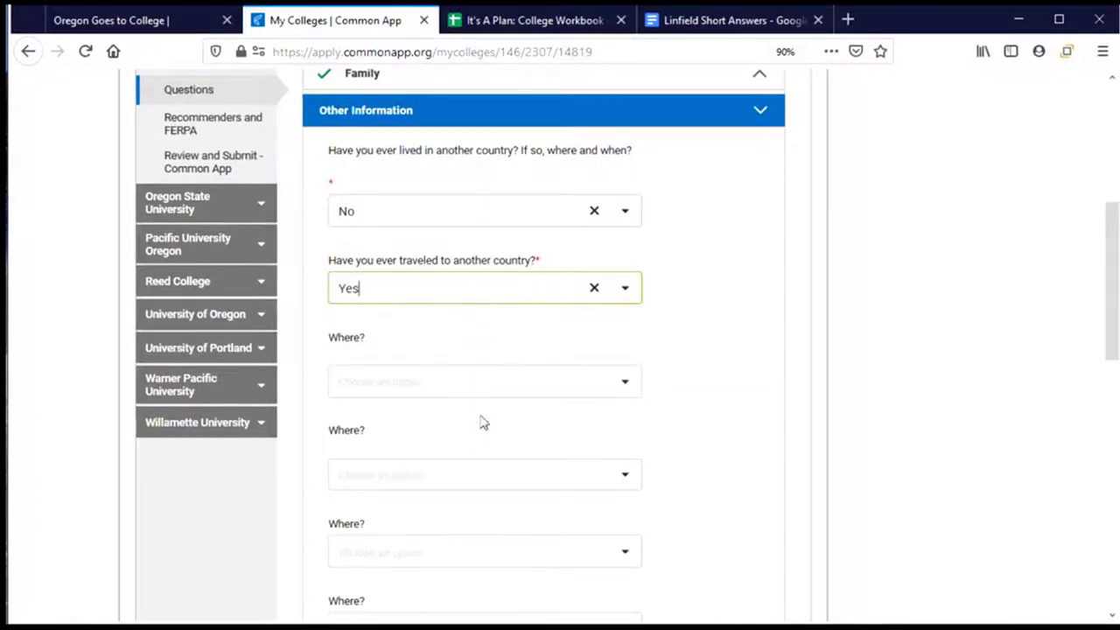
{"action": "scroll", "coordinate": [484, 550], "scroll_direction": "down", "scroll_amount": 3}
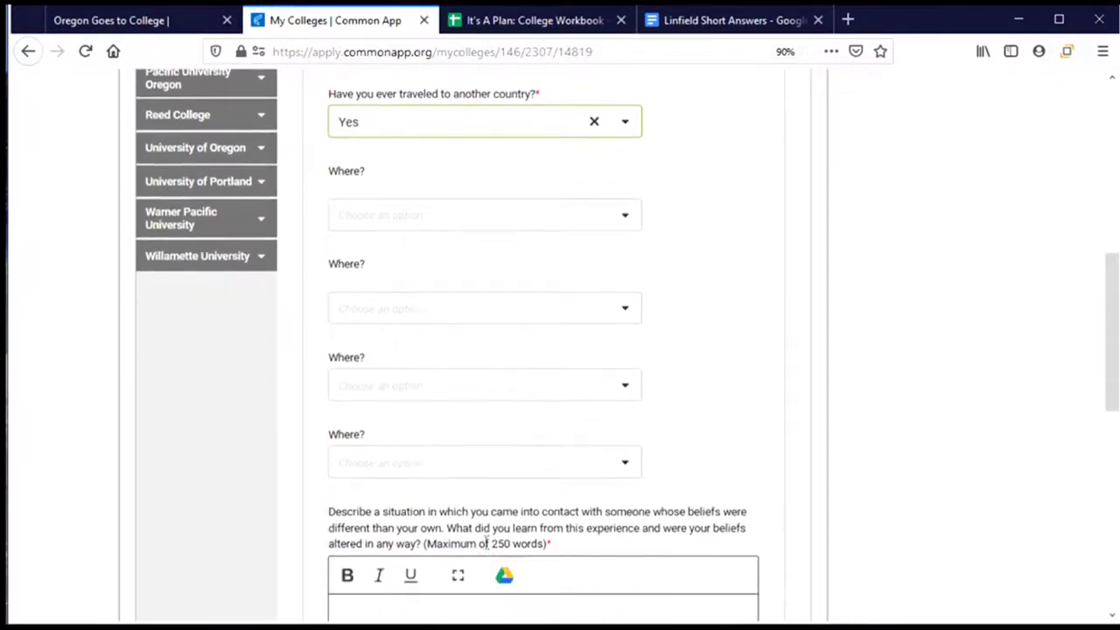
{"action": "scroll", "coordinate": [494, 512], "scroll_direction": "up", "scroll_amount": 2}
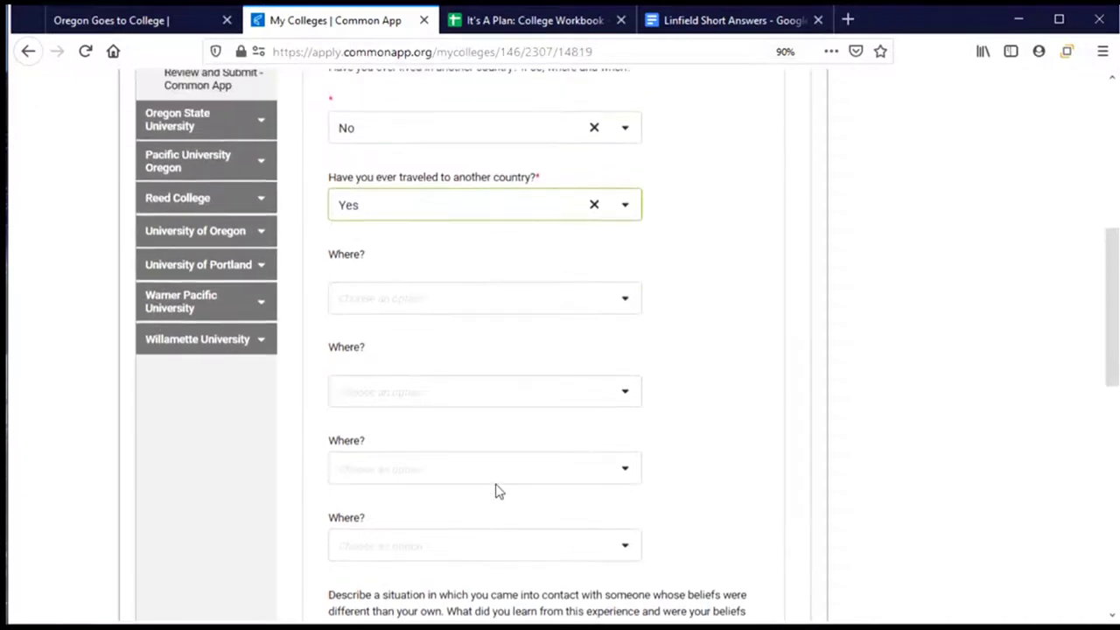
{"action": "left_click", "coordinate": [594, 207]}
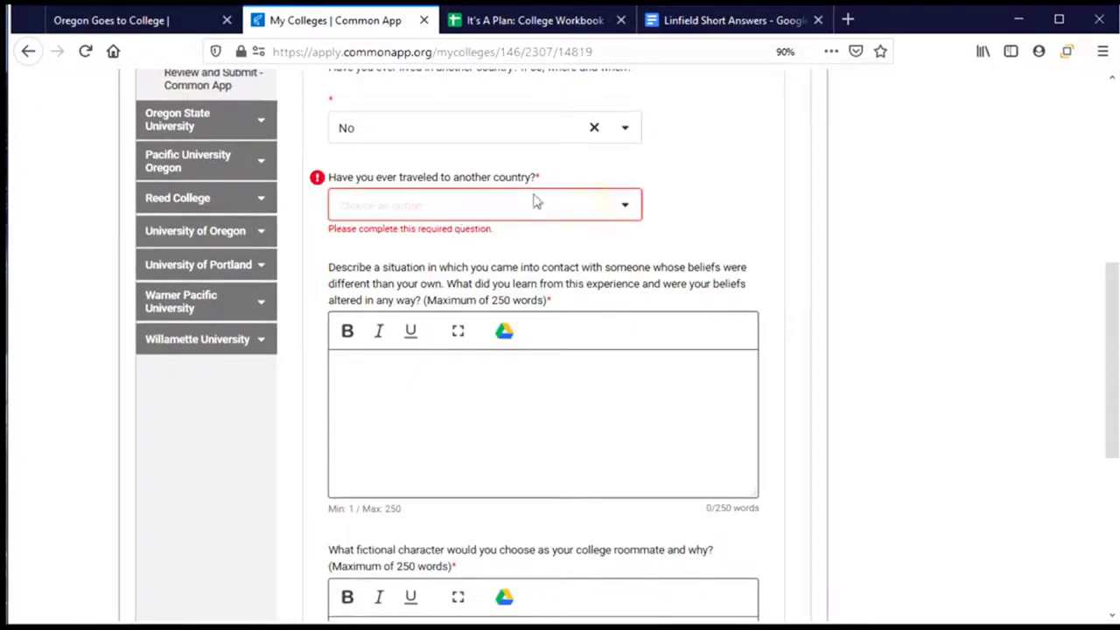
{"action": "left_click", "coordinate": [605, 206]}
{"action": "left_click", "coordinate": [364, 268]}
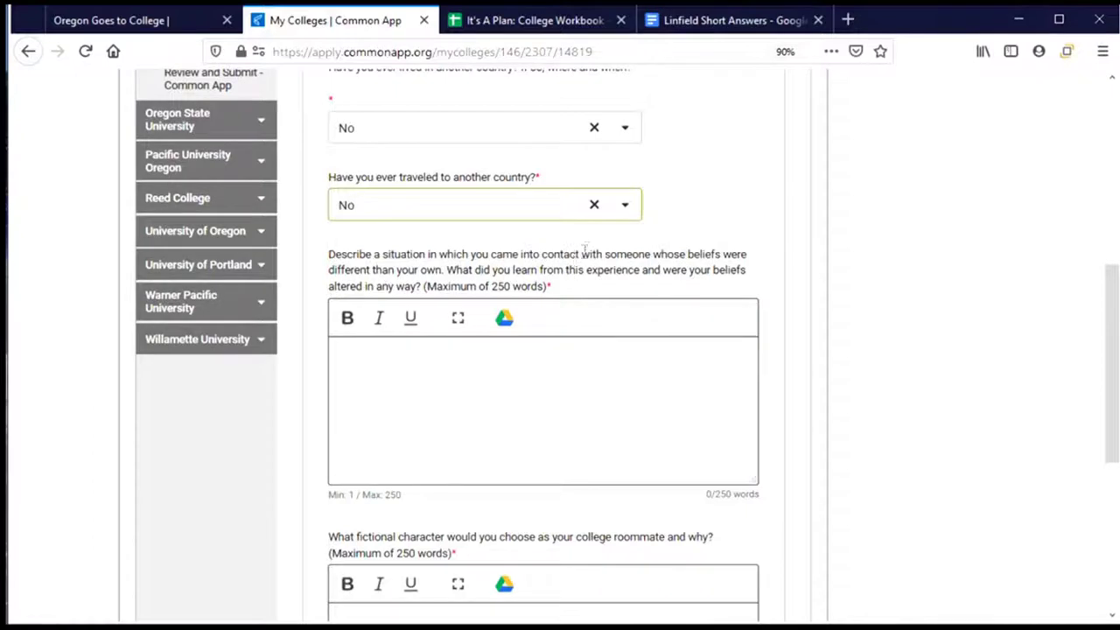
{"action": "scroll", "coordinate": [587, 247], "scroll_direction": "down", "scroll_amount": 2}
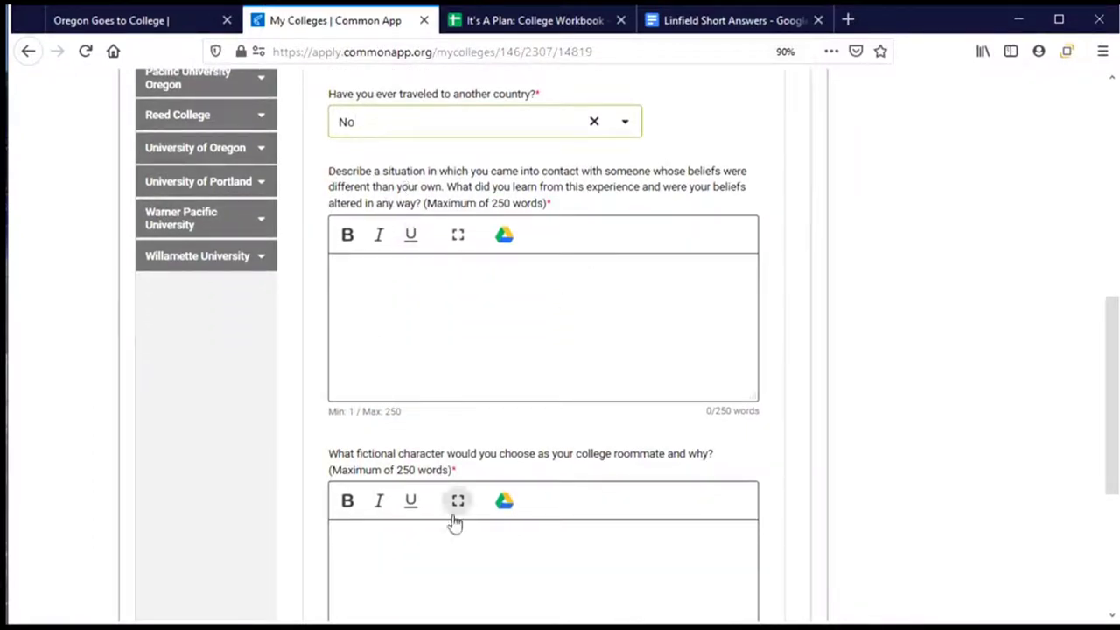
Paste the prepared beliefs paragraph from the Linfield Short Answers document into the first answer.
{"action": "left_click", "coordinate": [520, 346]}
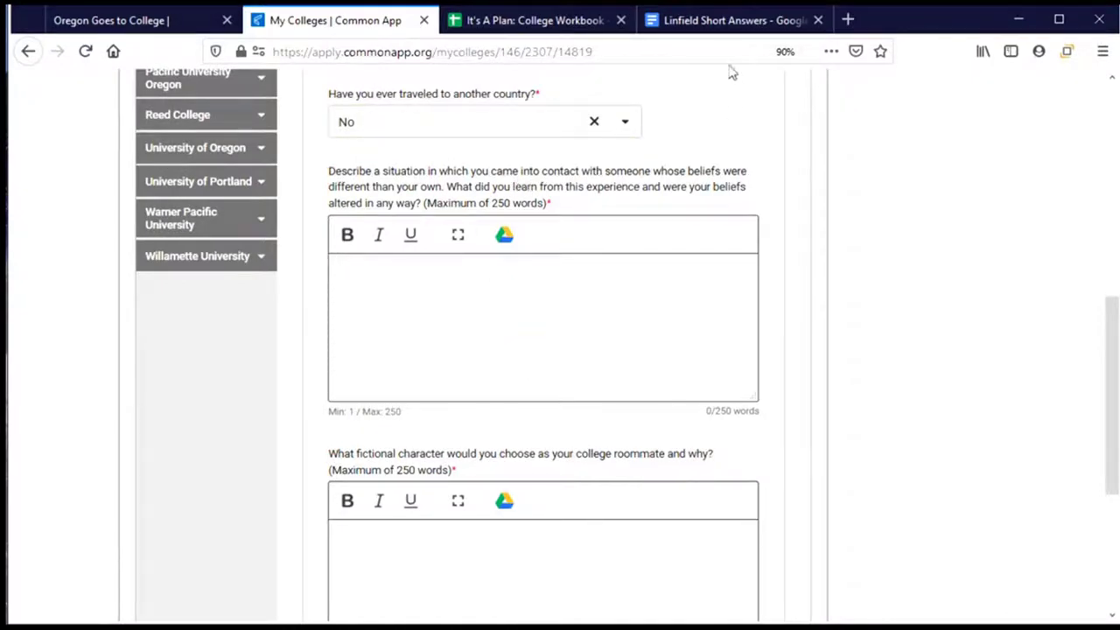
{"action": "left_click", "coordinate": [735, 27]}
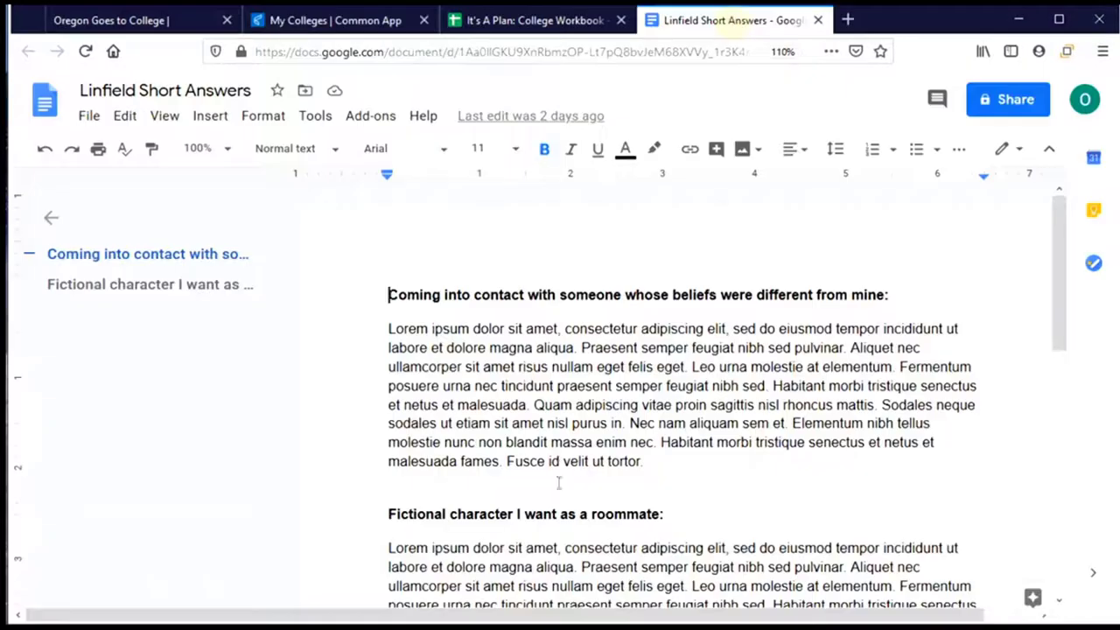
{"action": "left_click_drag", "start_coordinate": [377, 329], "coordinate": [665, 462]}
{"action": "key", "text": "ctrl+c"}
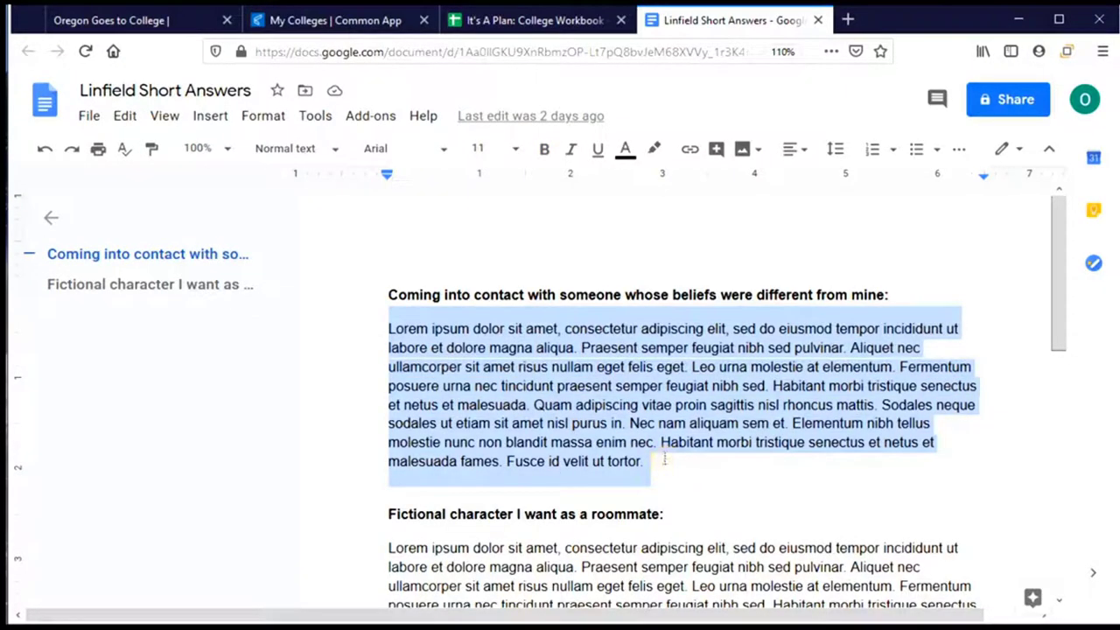
{"action": "left_click", "coordinate": [340, 25]}
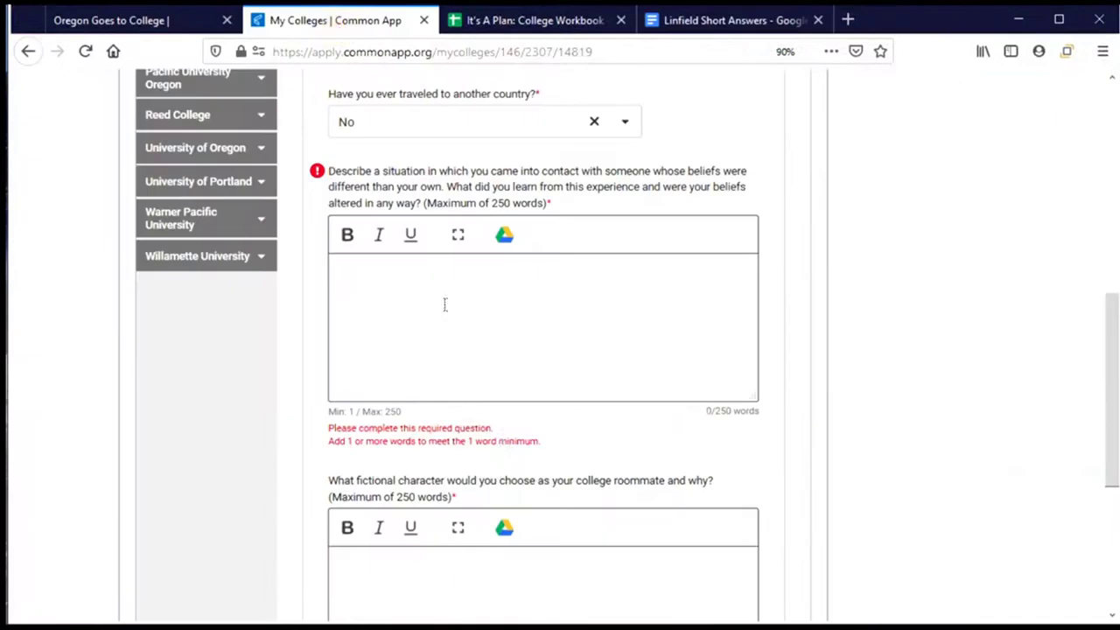
{"action": "key", "text": "ctrl+v"}
{"action": "scroll", "coordinate": [442, 301], "scroll_direction": "down", "scroll_amount": 4}
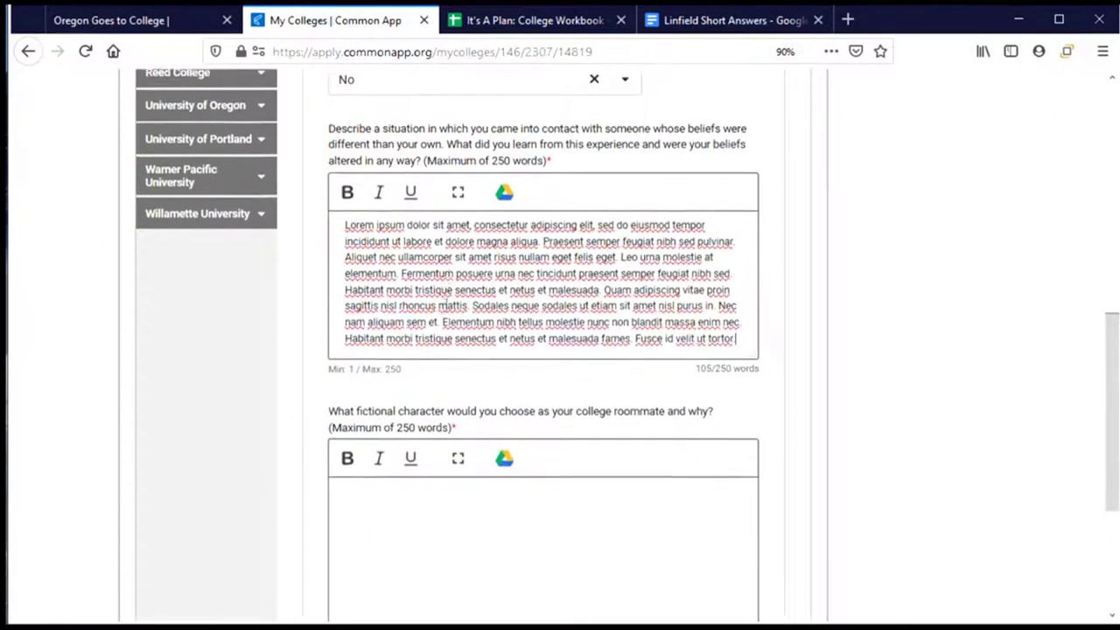
Paste the prepared roommate paragraph into the roommate answer and continue.
{"action": "left_click", "coordinate": [431, 411]}
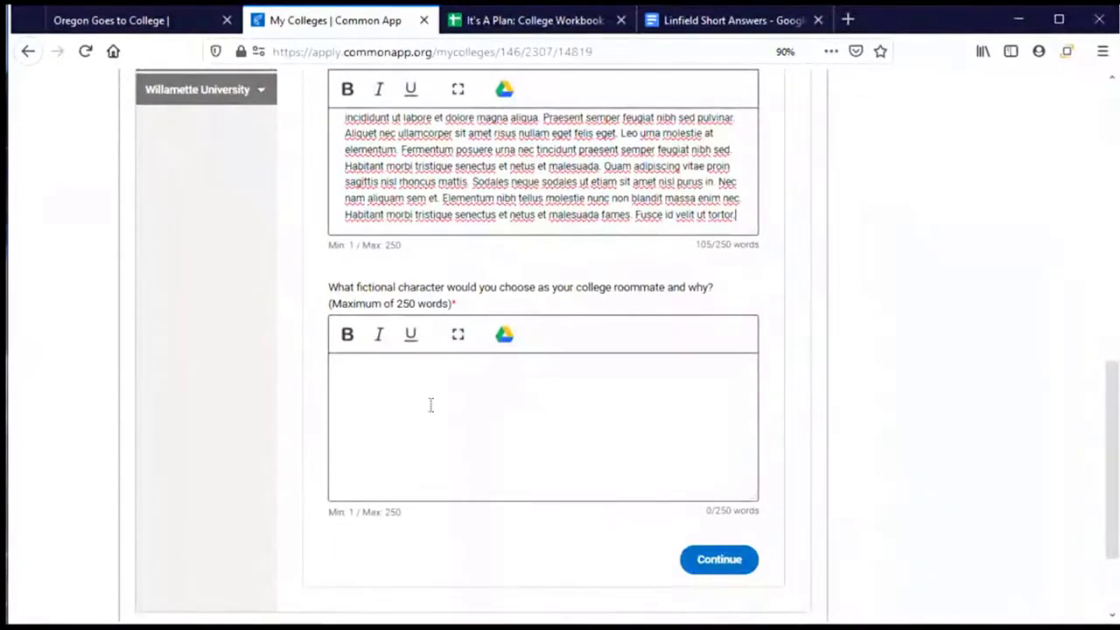
{"action": "left_click", "coordinate": [691, 26]}
{"action": "scroll", "coordinate": [471, 231], "scroll_direction": "down", "scroll_amount": 3}
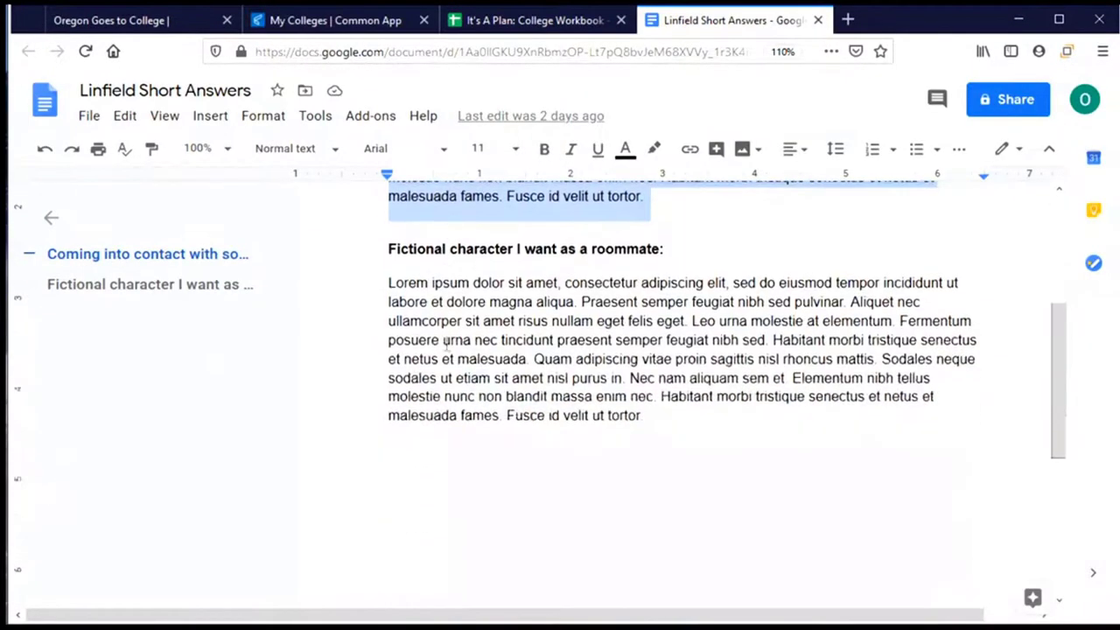
{"action": "left_click_drag", "start_coordinate": [388, 283], "coordinate": [694, 413]}
{"action": "key", "text": "ctrl+c"}
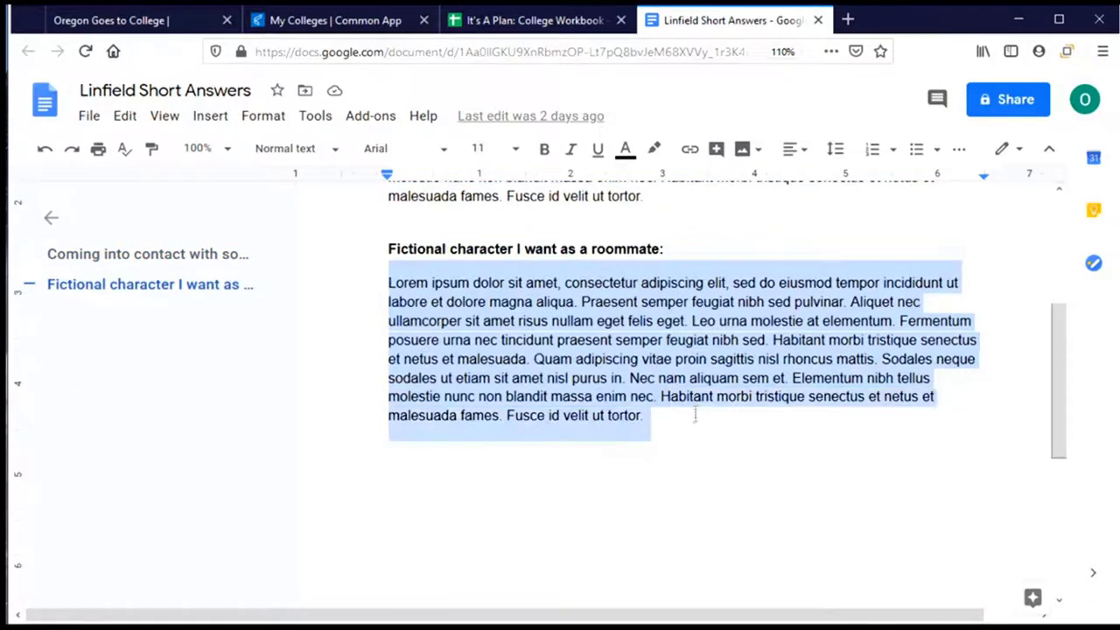
{"action": "left_click", "coordinate": [332, 19]}
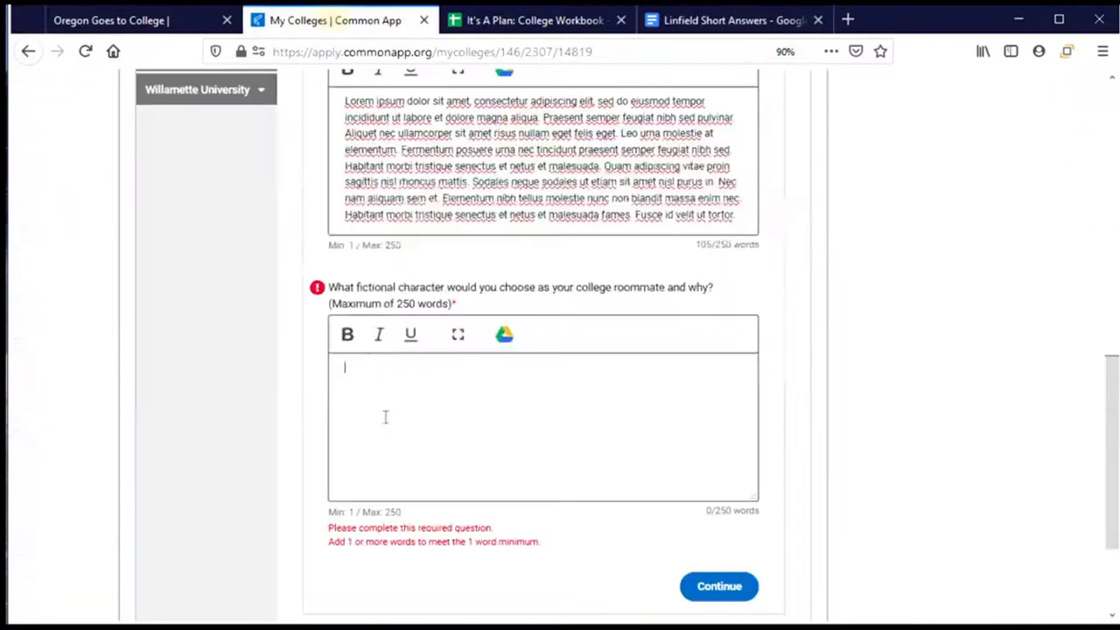
{"action": "left_click", "coordinate": [385, 417]}
{"action": "key", "text": "ctrl+v"}
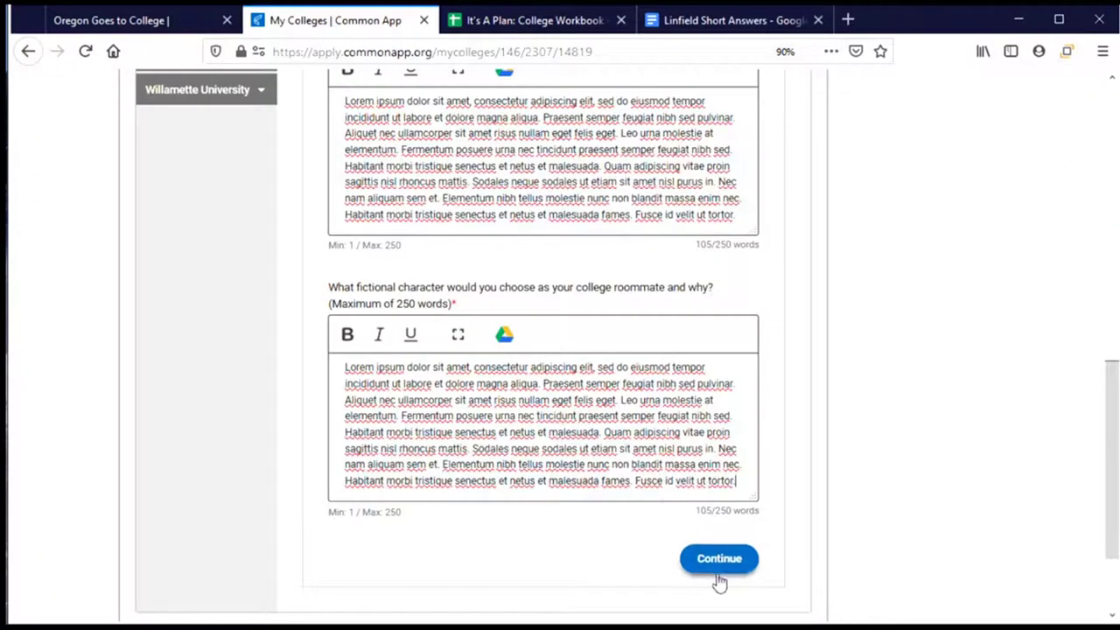
{"action": "left_click", "coordinate": [721, 565]}
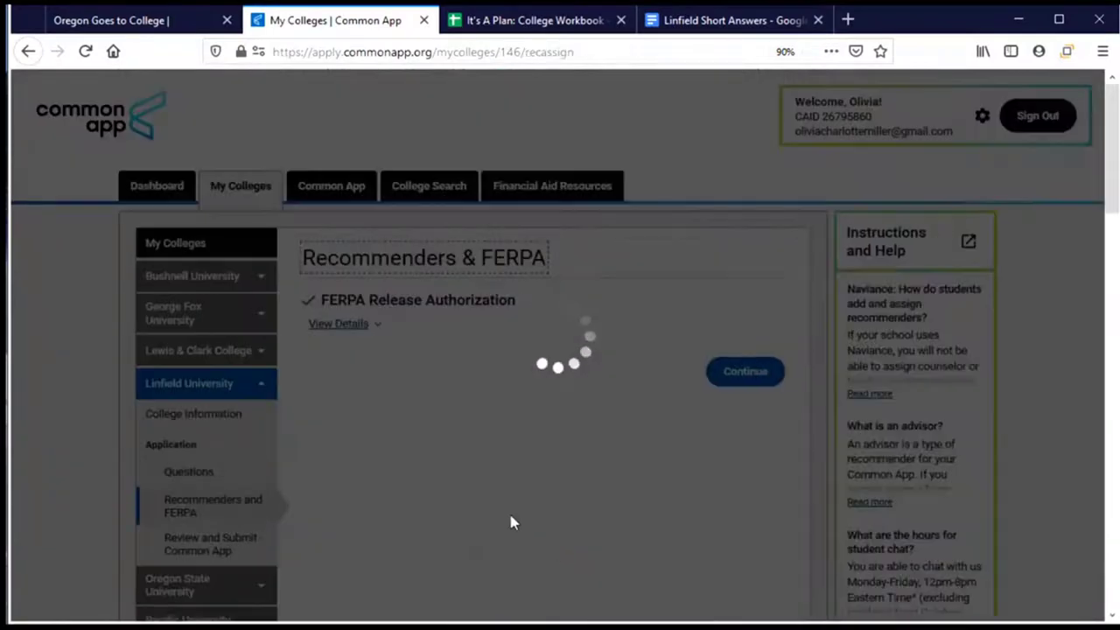
{"action": "scroll", "coordinate": [450, 494], "scroll_direction": "down", "scroll_amount": 2}
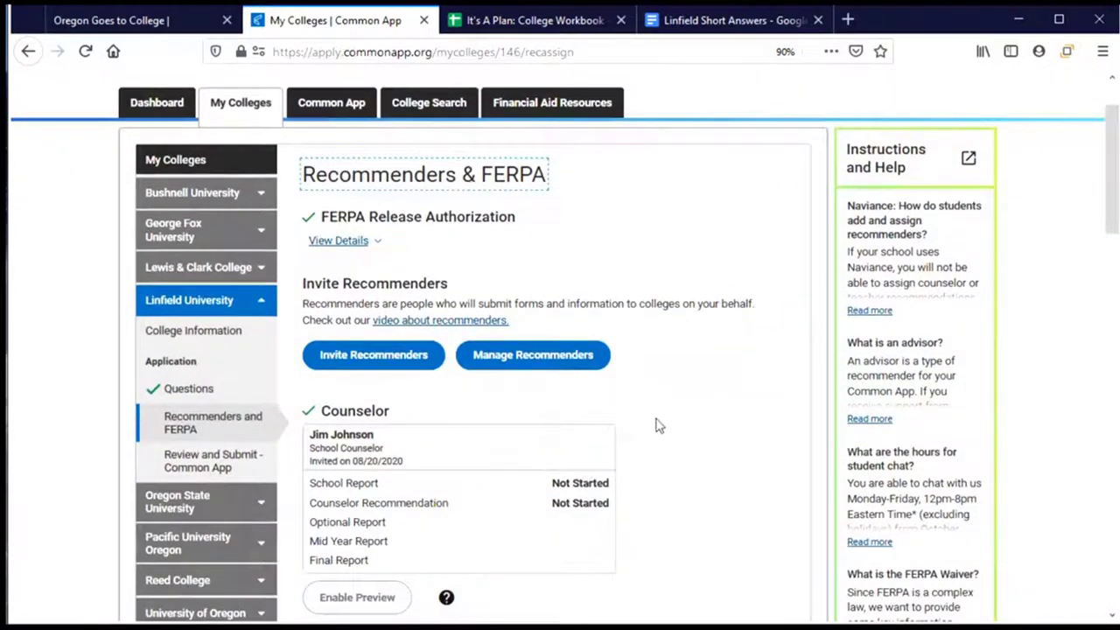
{"action": "scroll", "coordinate": [658, 425], "scroll_direction": "down", "scroll_amount": 2}
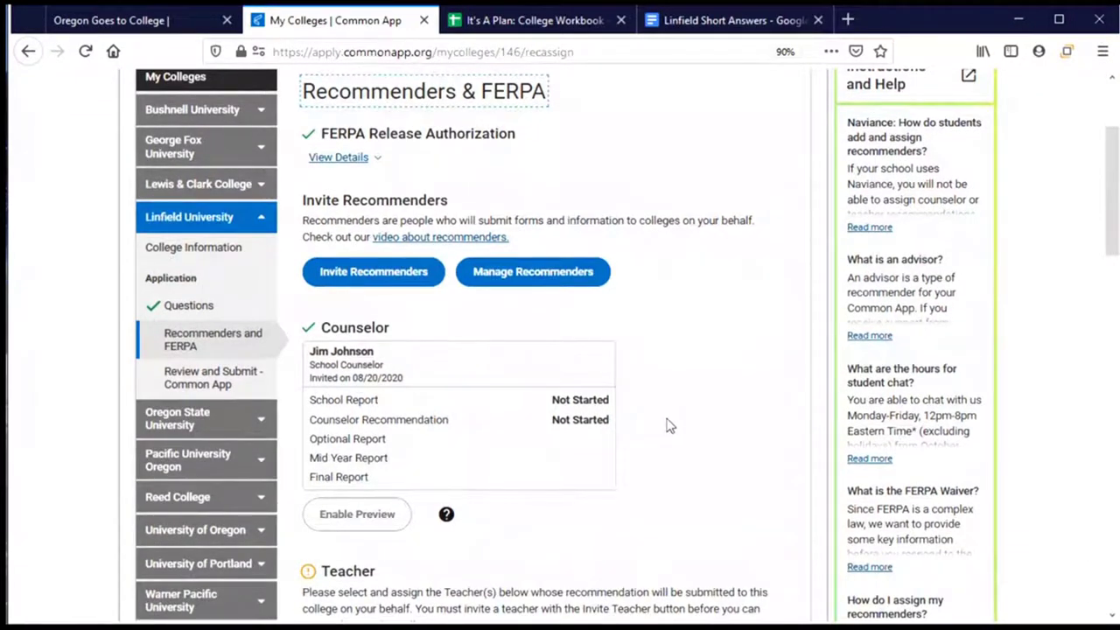
{"action": "scroll", "coordinate": [668, 426], "scroll_direction": "up", "scroll_amount": 2}
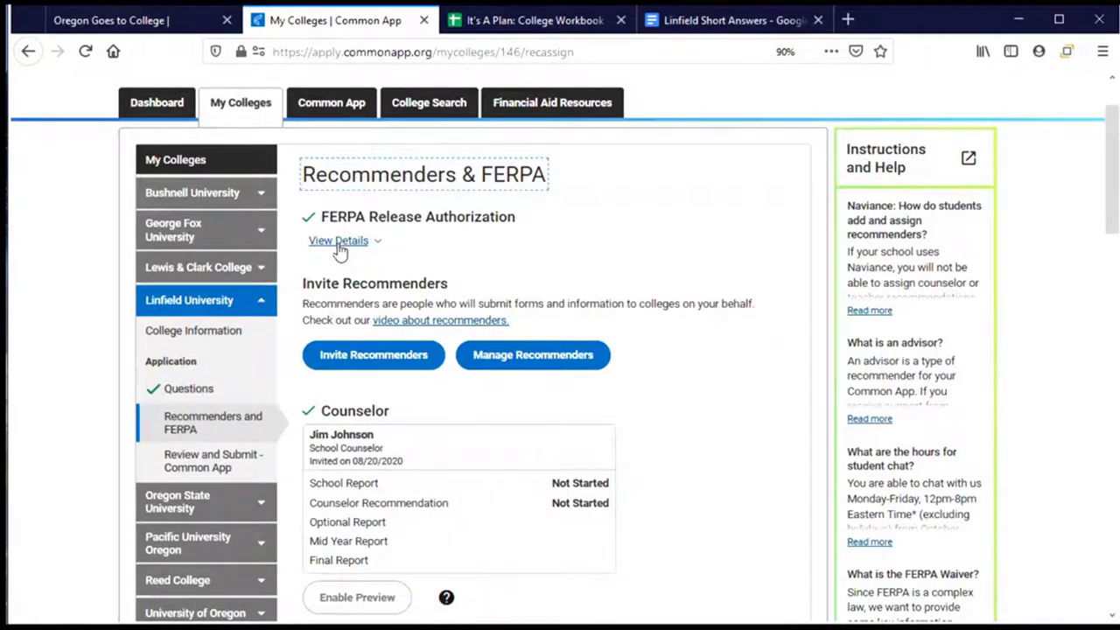
Open the FERPA Release Authorization from View Details and read its instructions through.
{"action": "left_click", "coordinate": [340, 241]}
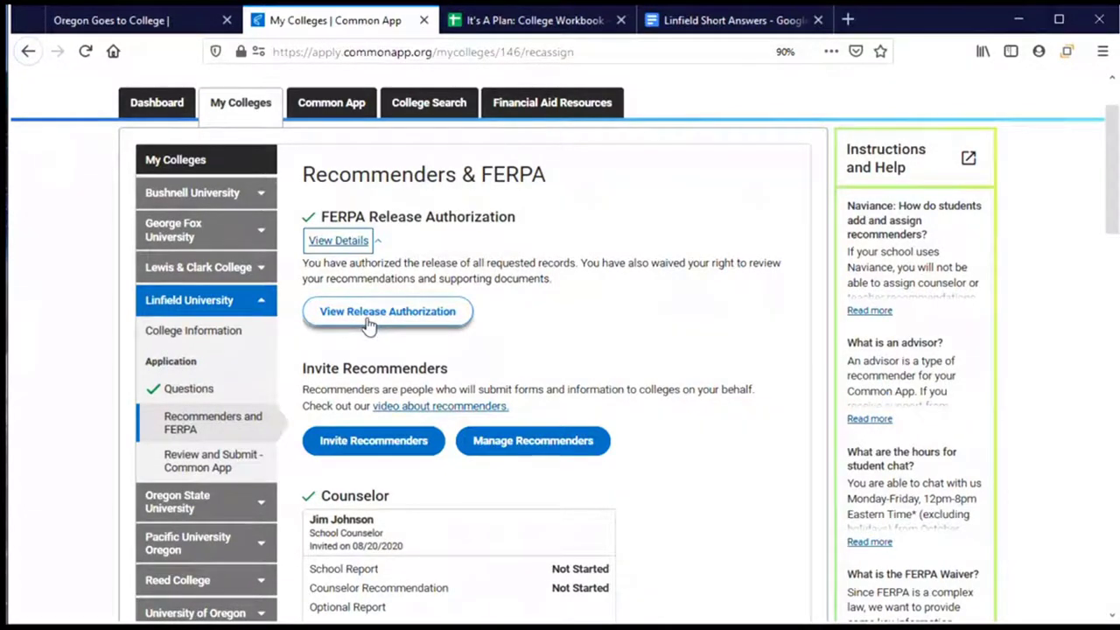
{"action": "left_click", "coordinate": [368, 324]}
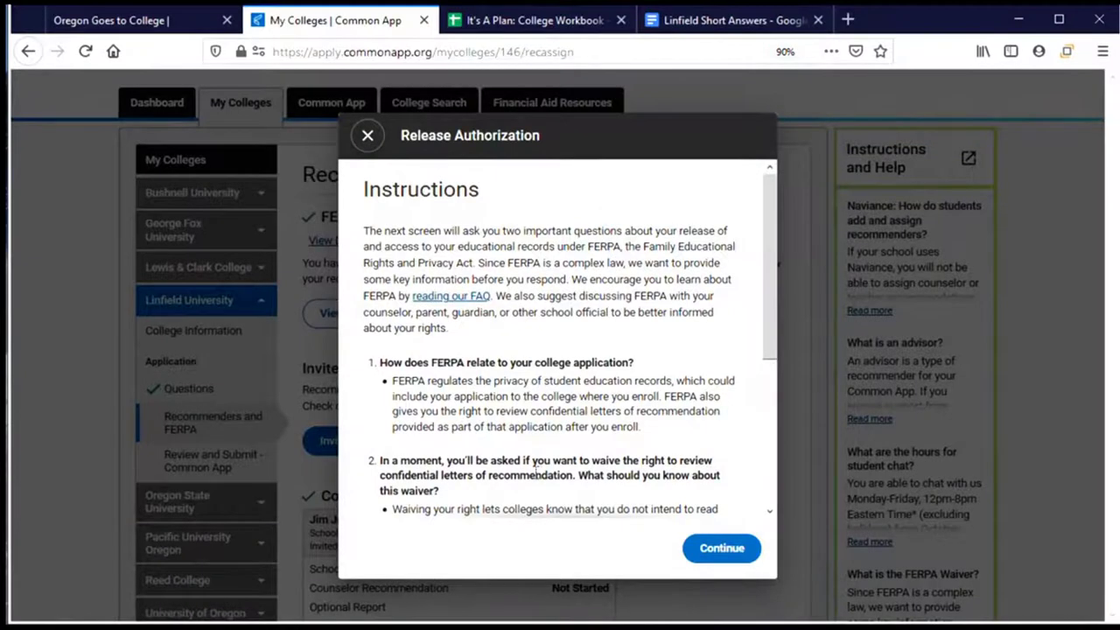
{"action": "scroll", "coordinate": [535, 472], "scroll_direction": "down", "scroll_amount": 2}
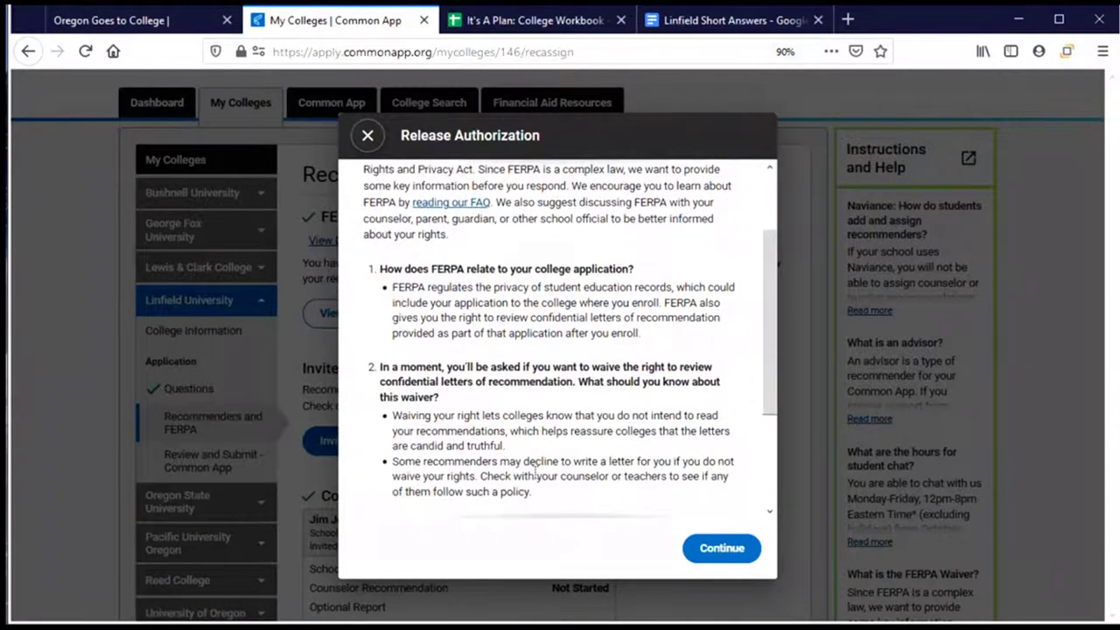
{"action": "scroll", "coordinate": [536, 472], "scroll_direction": "down", "scroll_amount": 2}
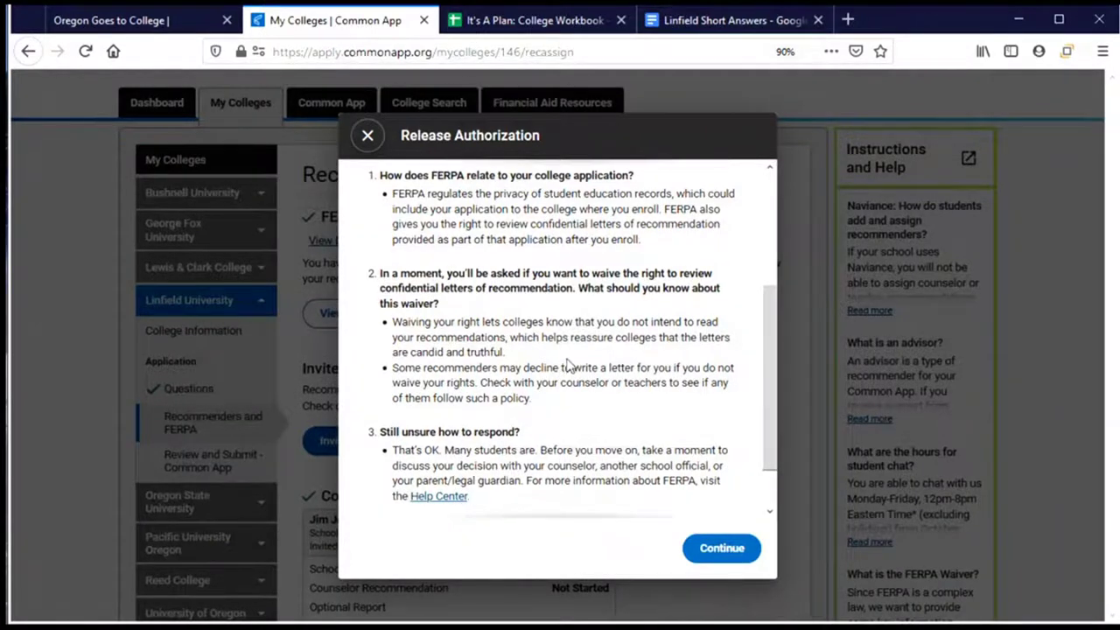
{"action": "scroll", "coordinate": [565, 368], "scroll_direction": "down", "scroll_amount": 1}
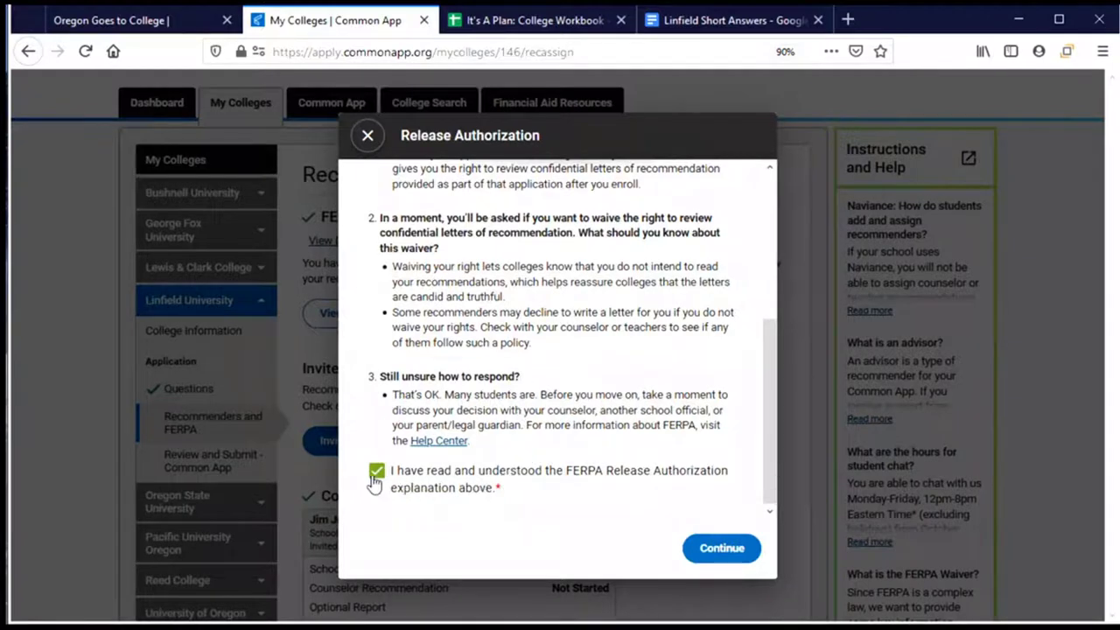
Check the FERPA form's waiver, signature and August 20, 2020 date, then save and close.
{"action": "left_click", "coordinate": [720, 557]}
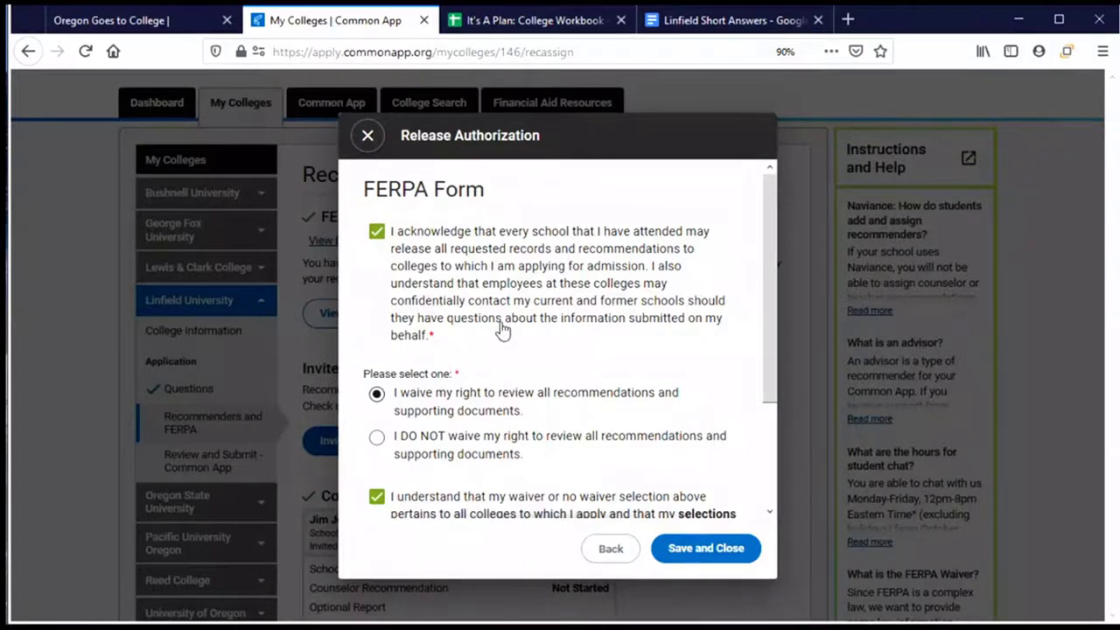
{"action": "scroll", "coordinate": [503, 330], "scroll_direction": "down", "scroll_amount": 3}
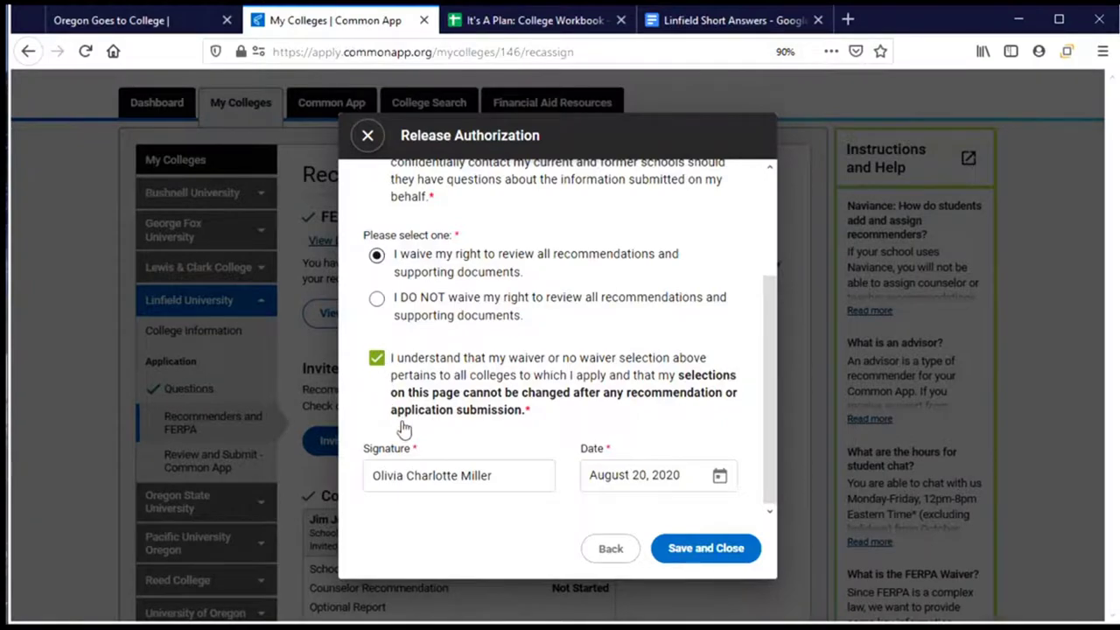
{"action": "left_click", "coordinate": [683, 555]}
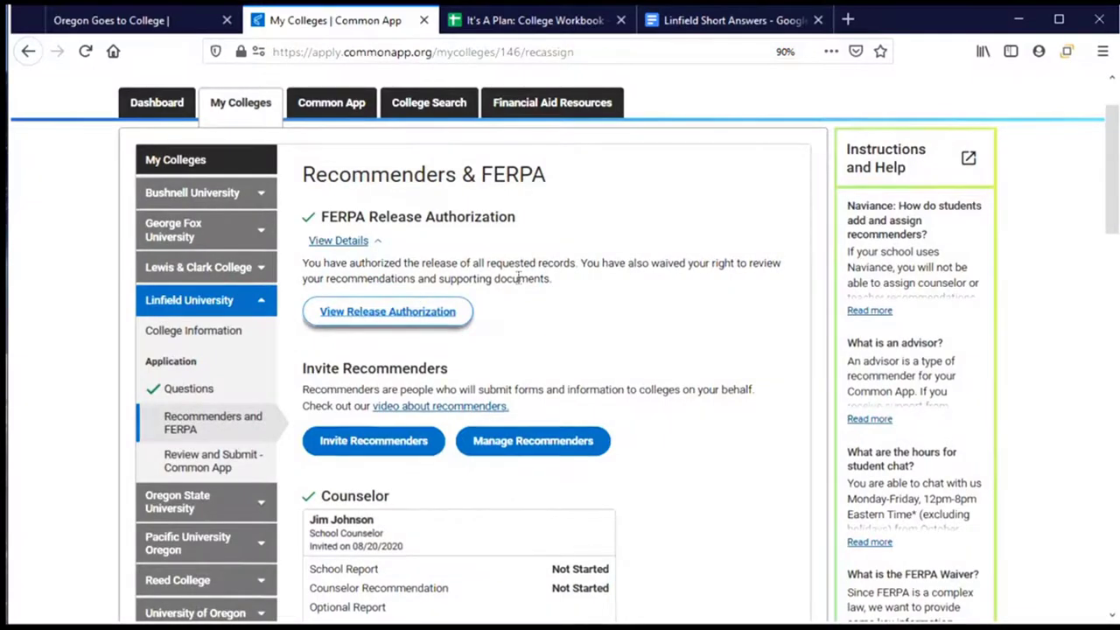
Pick the invited English teacher in the Teacher section's recommender list and assign them to Linfield.
{"action": "scroll", "coordinate": [519, 280], "scroll_direction": "down", "scroll_amount": 2}
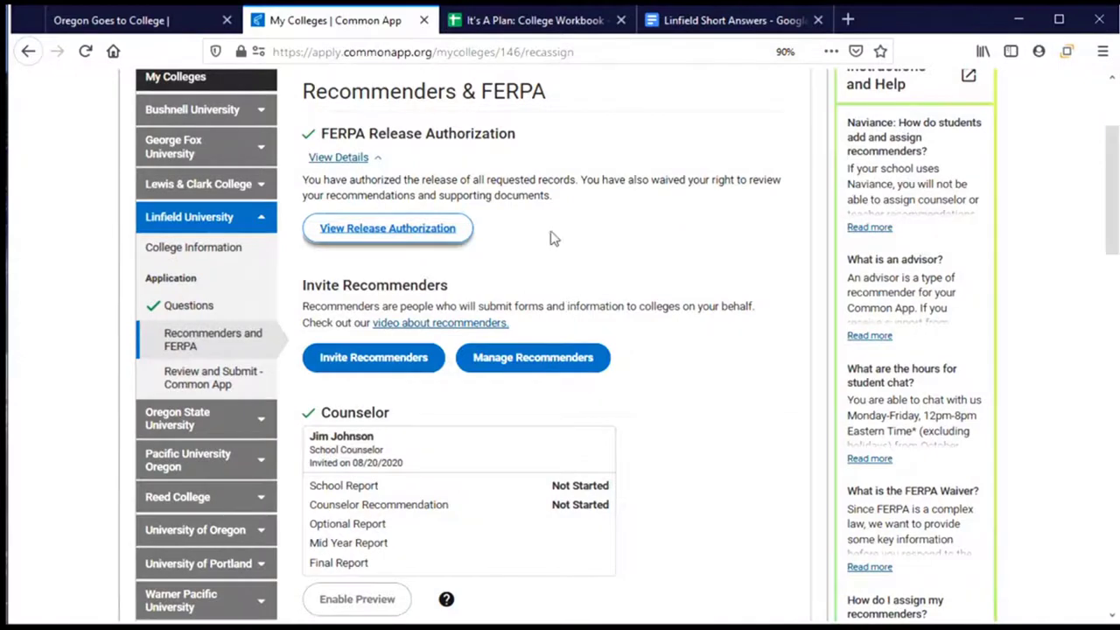
{"action": "scroll", "coordinate": [551, 235], "scroll_direction": "down", "scroll_amount": 2}
{"action": "scroll", "coordinate": [545, 229], "scroll_direction": "down", "scroll_amount": 2}
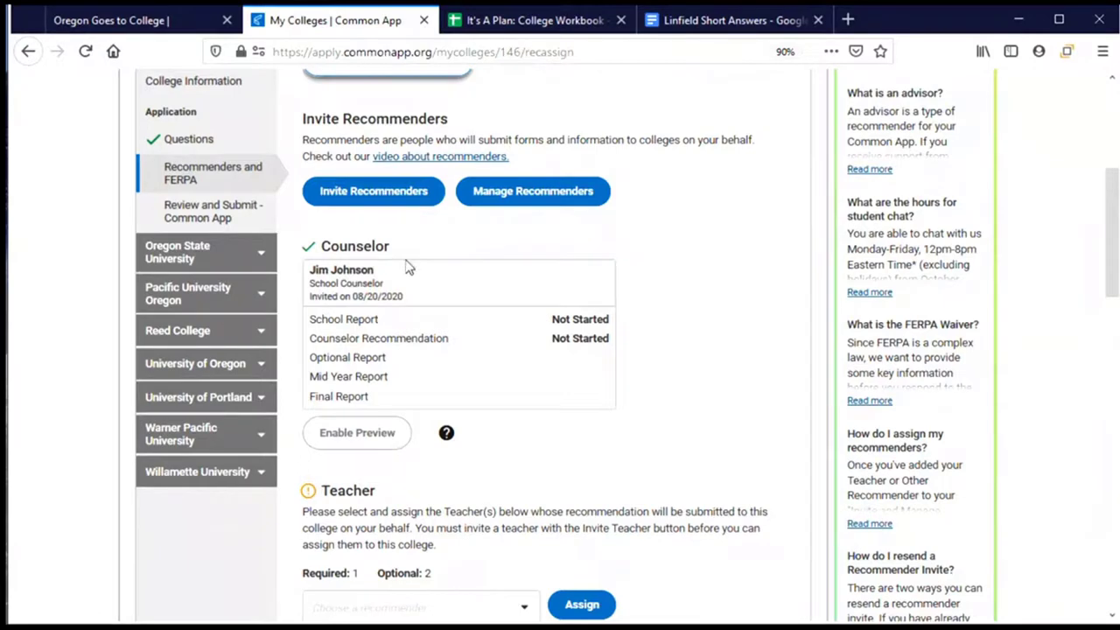
{"action": "scroll", "coordinate": [411, 267], "scroll_direction": "down", "scroll_amount": 2}
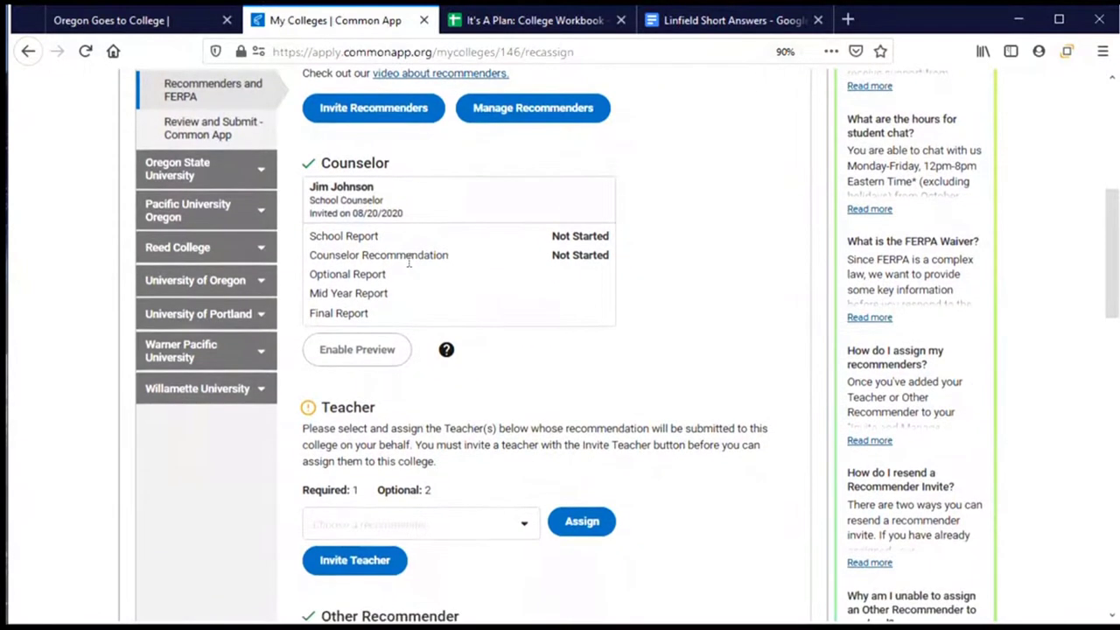
{"action": "scroll", "coordinate": [415, 278], "scroll_direction": "down", "scroll_amount": 2}
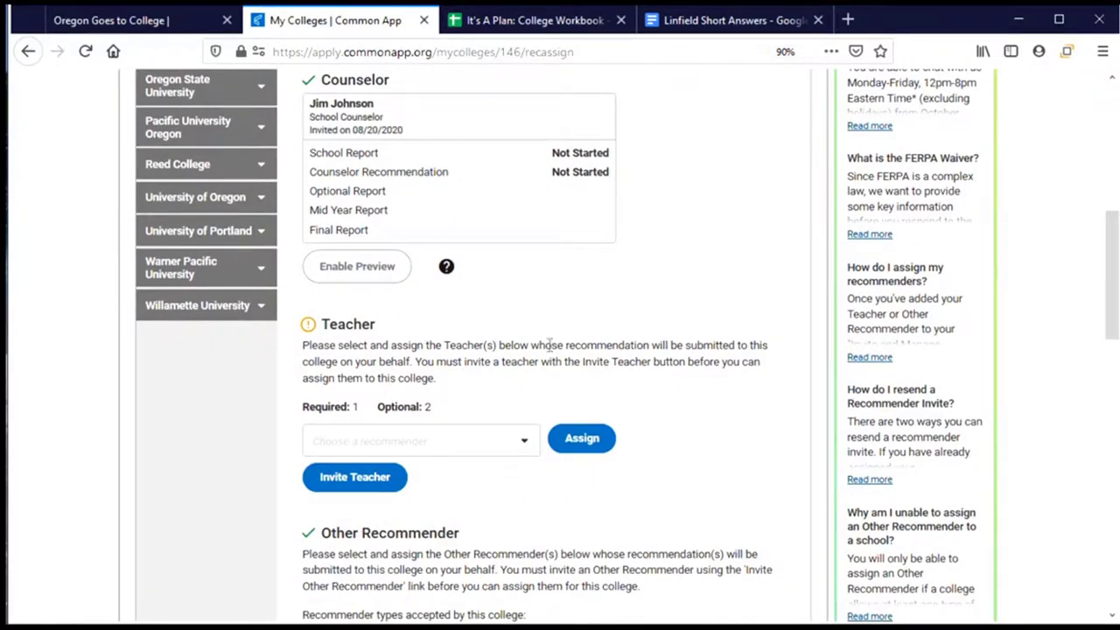
{"action": "scroll", "coordinate": [487, 377], "scroll_direction": "down", "scroll_amount": 2}
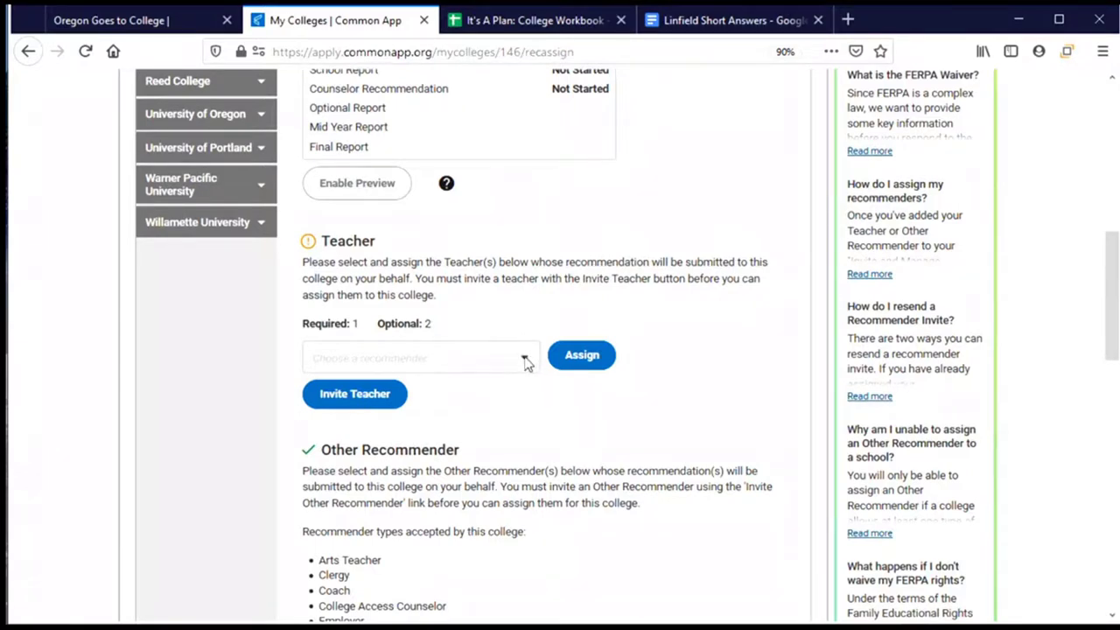
{"action": "left_click", "coordinate": [525, 360]}
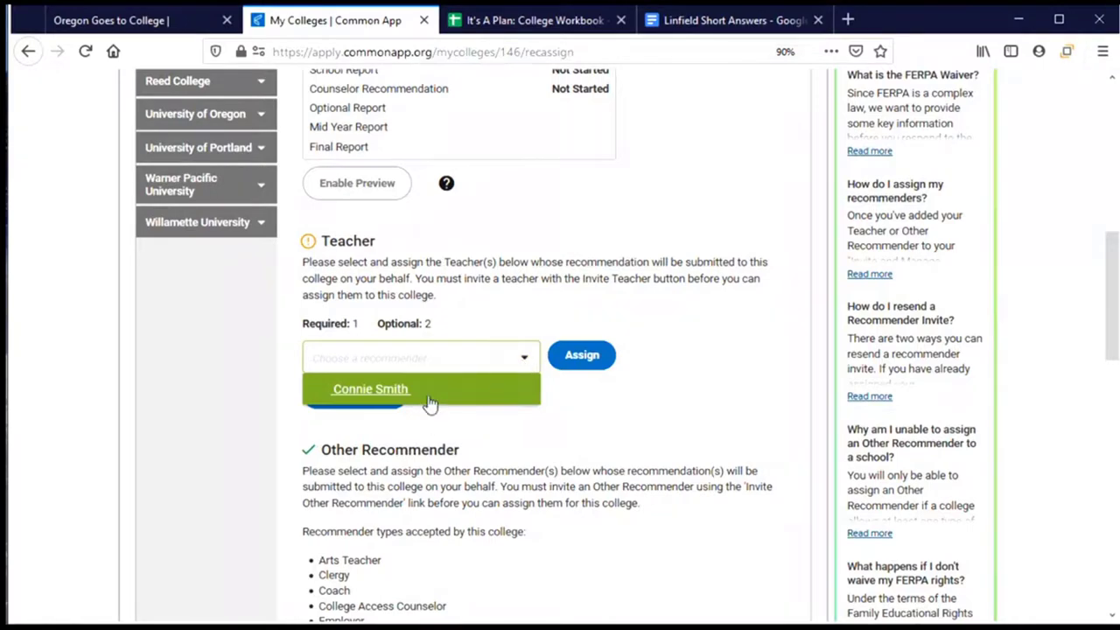
{"action": "left_click", "coordinate": [369, 394]}
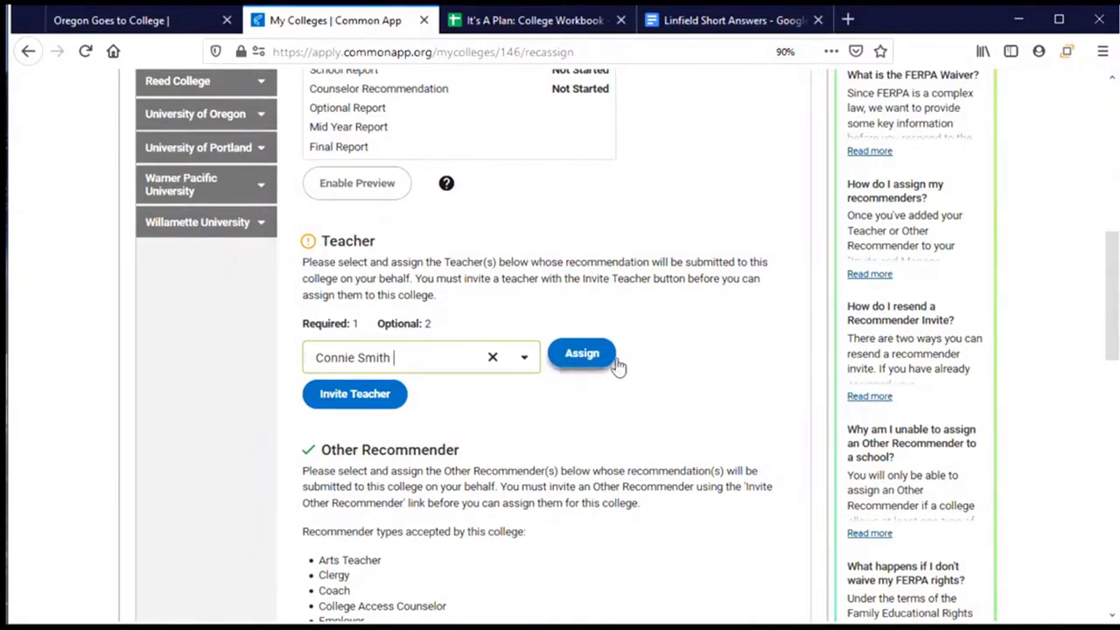
{"action": "left_click", "coordinate": [582, 354]}
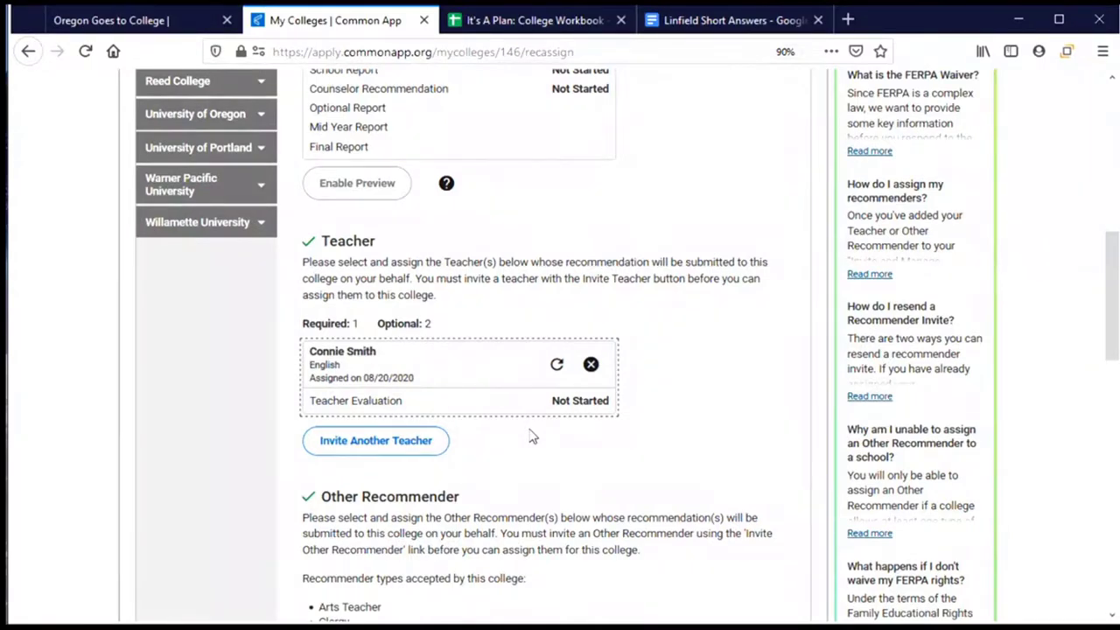
{"action": "scroll", "coordinate": [530, 431], "scroll_direction": "down", "scroll_amount": 2}
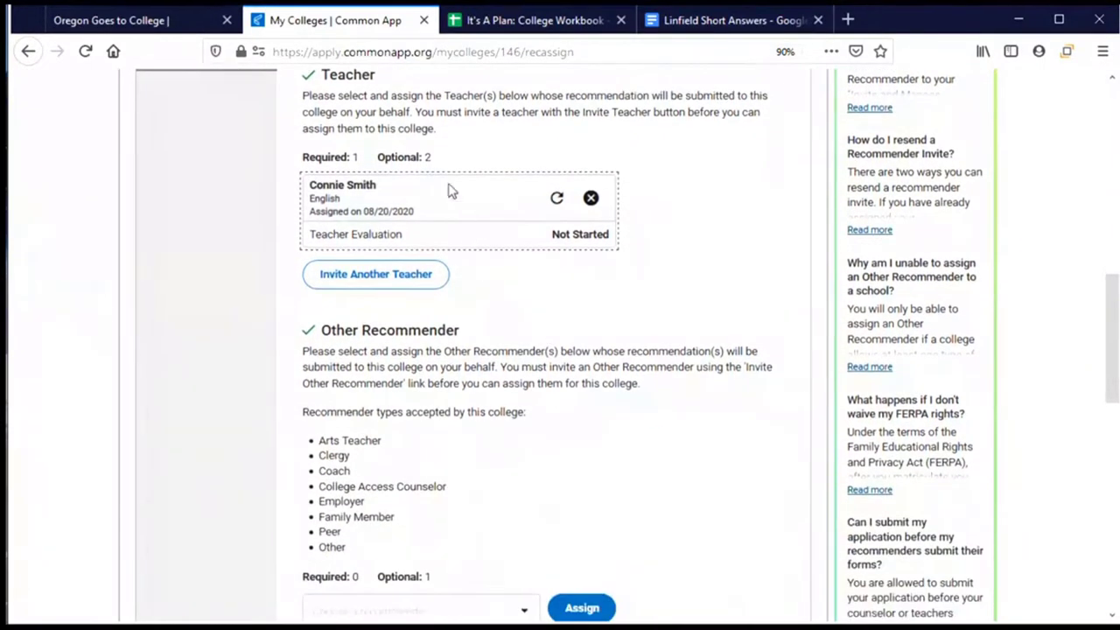
Browse the Invite Teacher form's Subject and Title choices, then close it without inviting.
{"action": "left_click", "coordinate": [396, 288]}
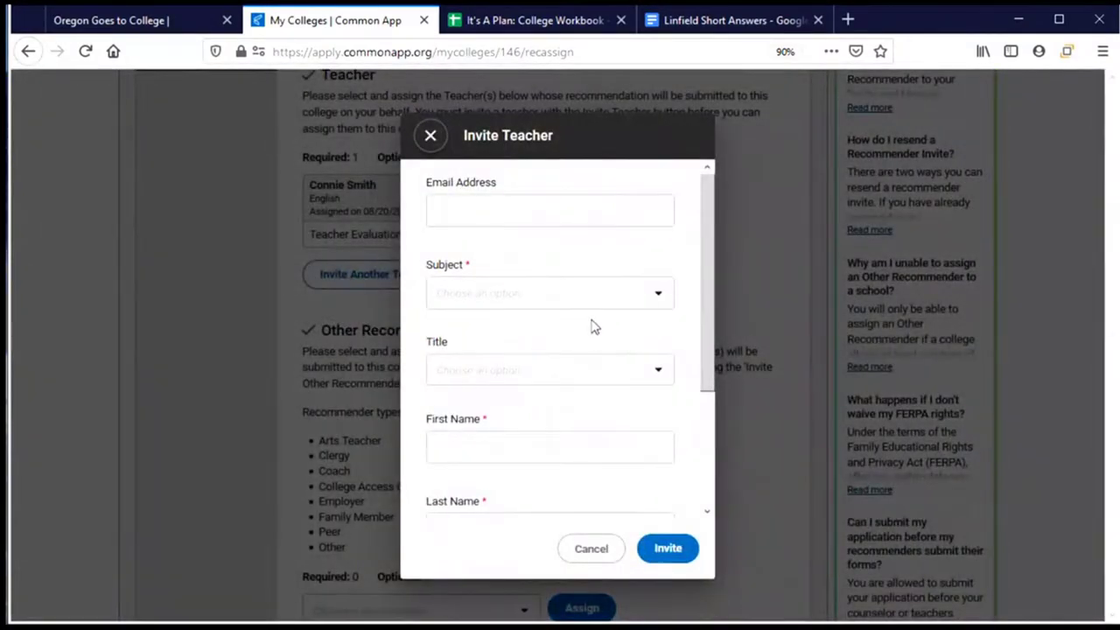
{"action": "left_click", "coordinate": [661, 295]}
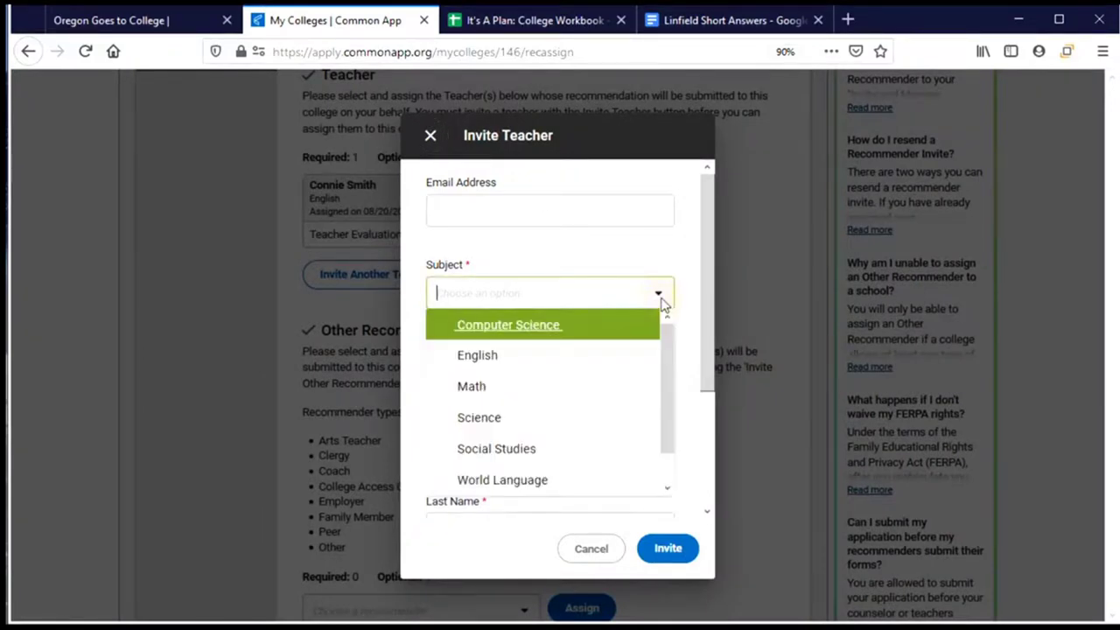
{"action": "left_click_drag", "start_coordinate": [668, 350], "coordinate": [668, 380]}
{"action": "left_click", "coordinate": [685, 362]}
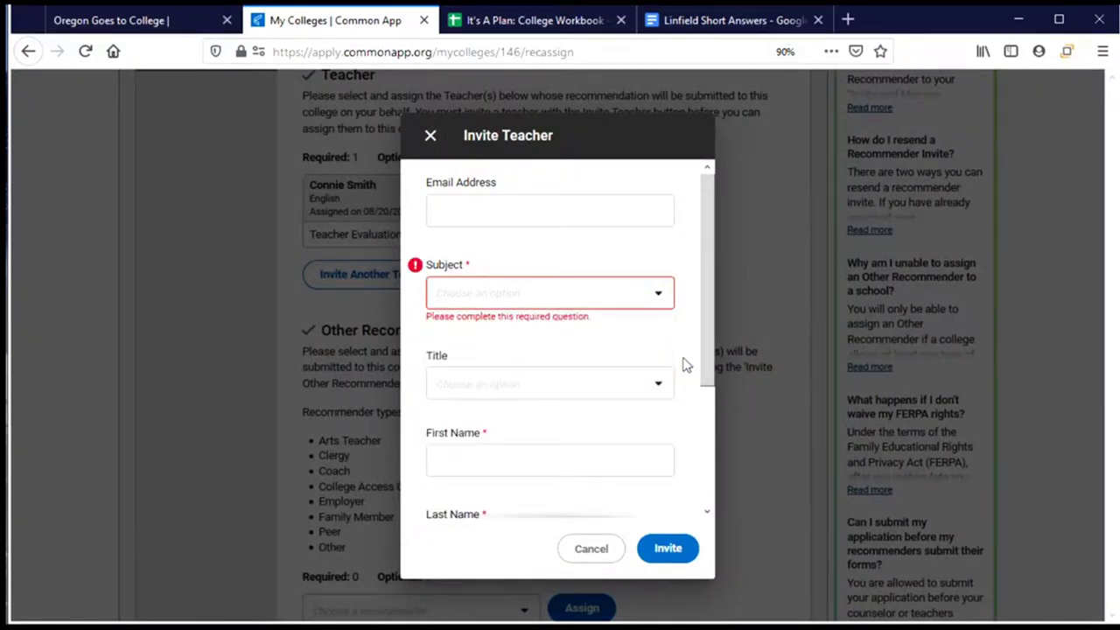
{"action": "left_click", "coordinate": [497, 386]}
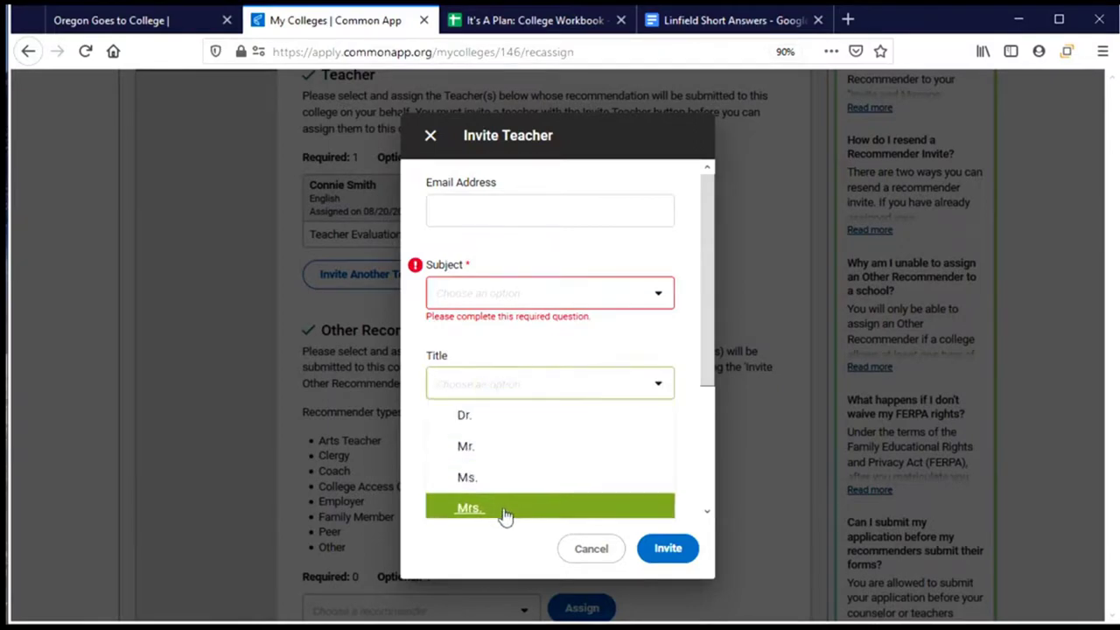
{"action": "left_click", "coordinate": [657, 350]}
{"action": "scroll", "coordinate": [601, 350], "scroll_direction": "down", "scroll_amount": 4}
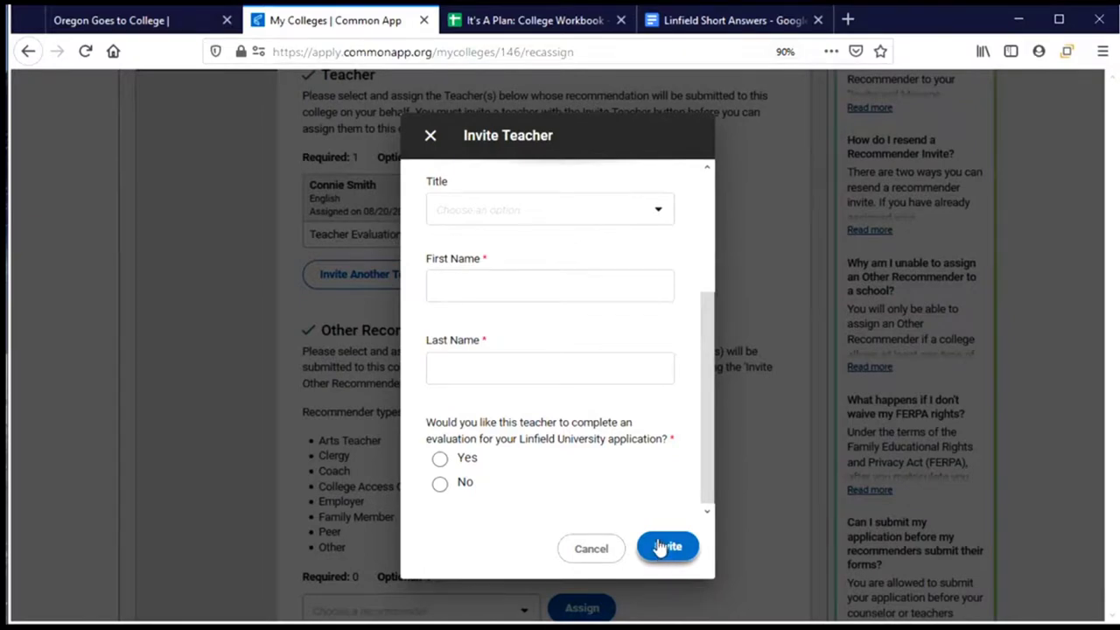
{"action": "left_click", "coordinate": [431, 138]}
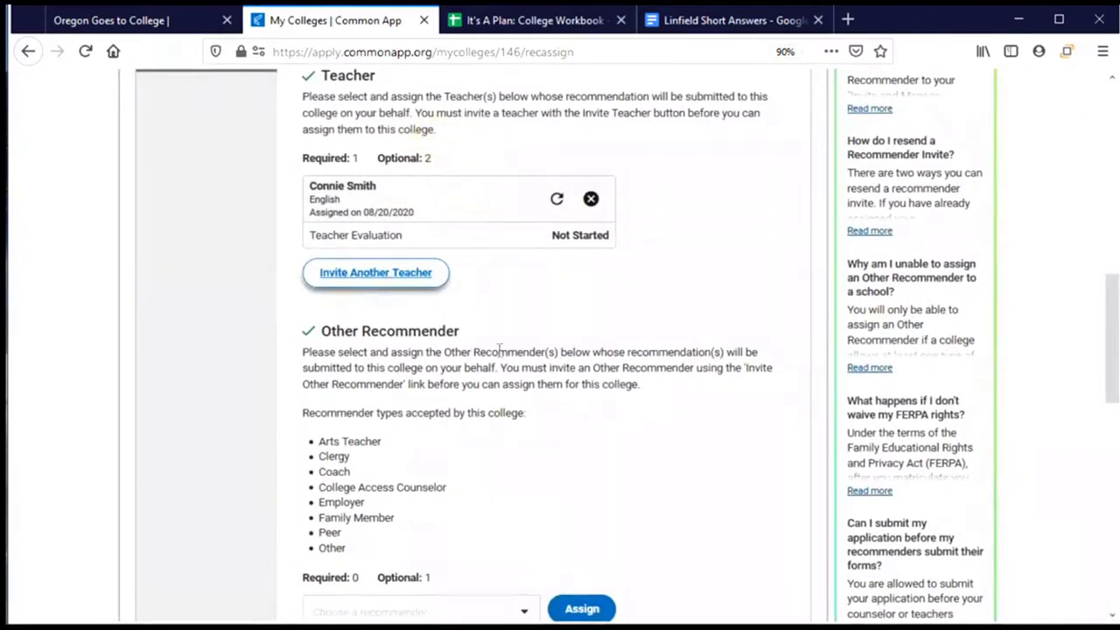
Continue from Recommenders and FERPA to Linfield's Application Submission page and scroll through it.
{"action": "scroll", "coordinate": [521, 350], "scroll_direction": "down", "scroll_amount": 4}
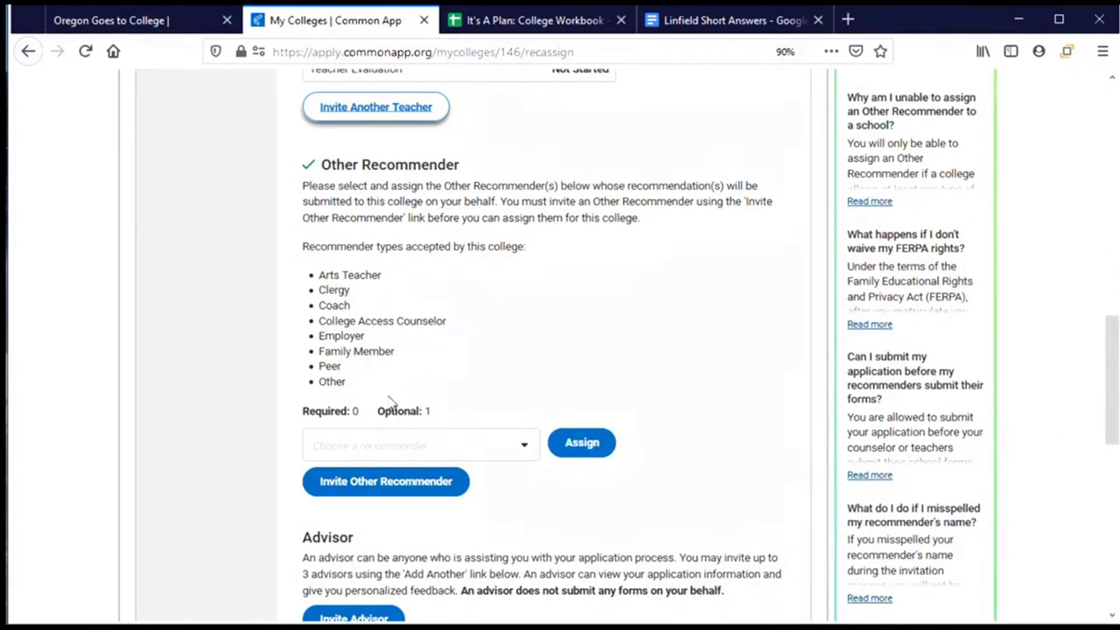
{"action": "scroll", "coordinate": [515, 326], "scroll_direction": "down", "scroll_amount": 2}
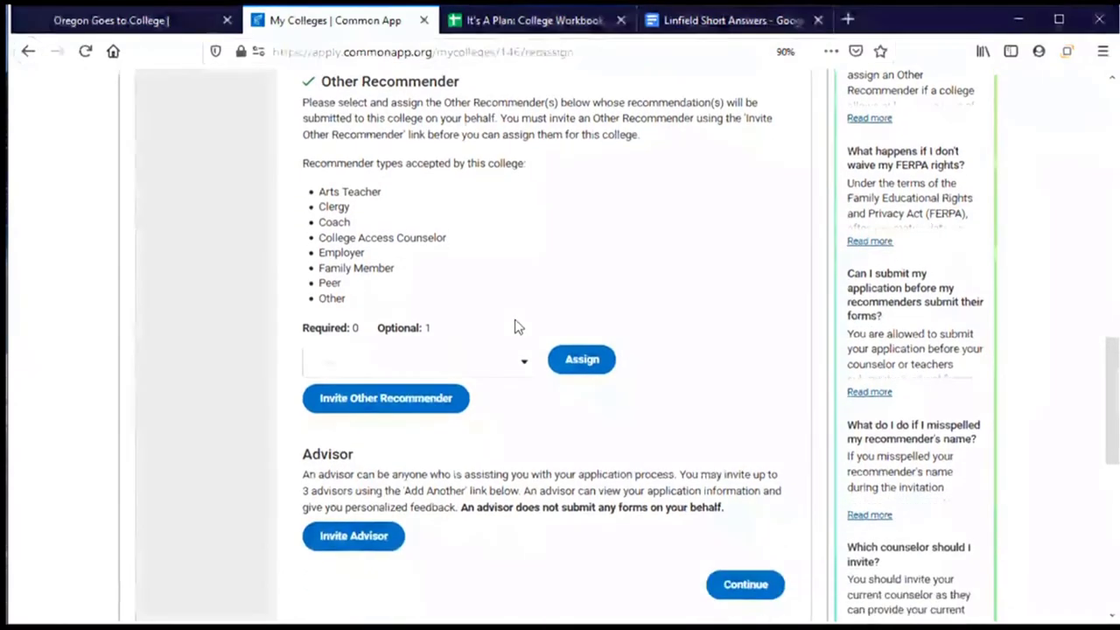
{"action": "scroll", "coordinate": [516, 325], "scroll_direction": "down", "scroll_amount": 2}
{"action": "scroll", "coordinate": [516, 325], "scroll_direction": "down", "scroll_amount": 2}
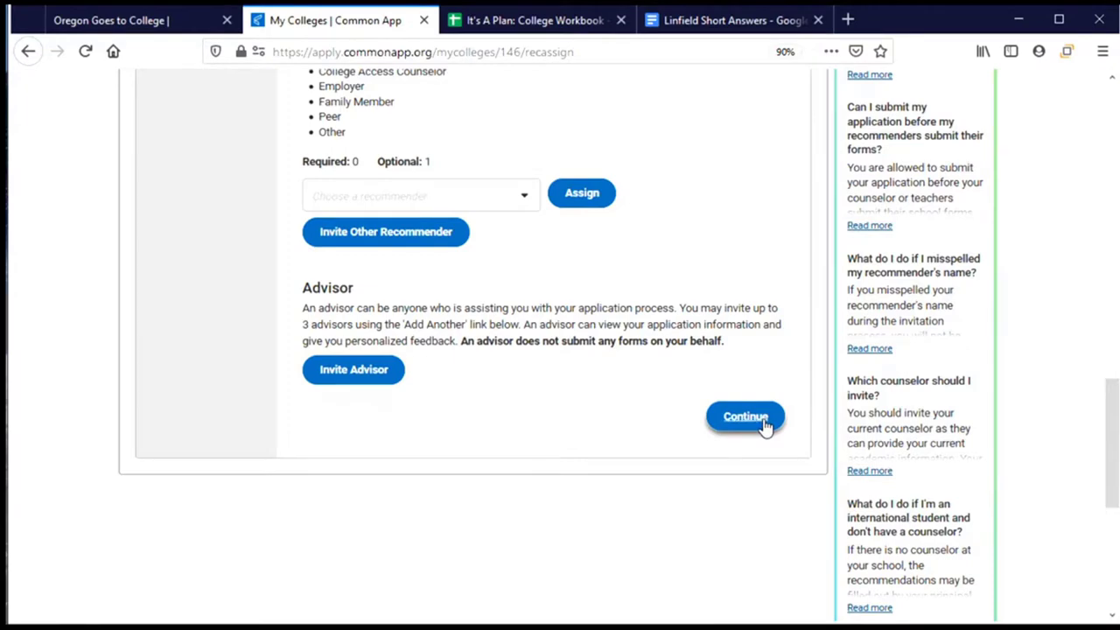
{"action": "left_click", "coordinate": [746, 418]}
{"action": "scroll", "coordinate": [567, 411], "scroll_direction": "down", "scroll_amount": 2}
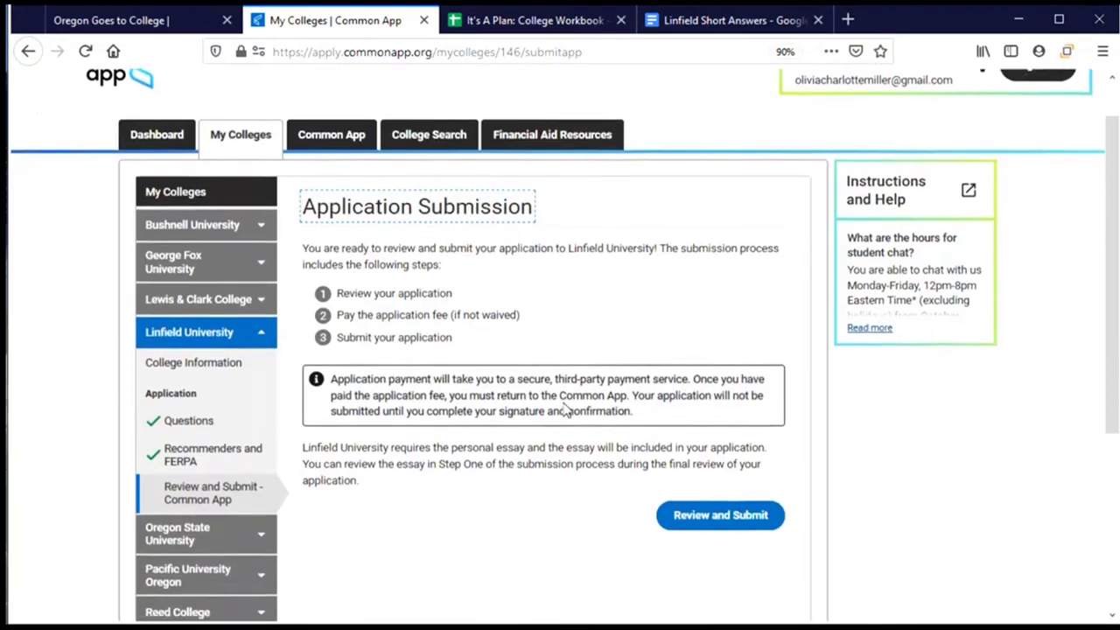
{"action": "scroll", "coordinate": [567, 411], "scroll_direction": "down", "scroll_amount": 1}
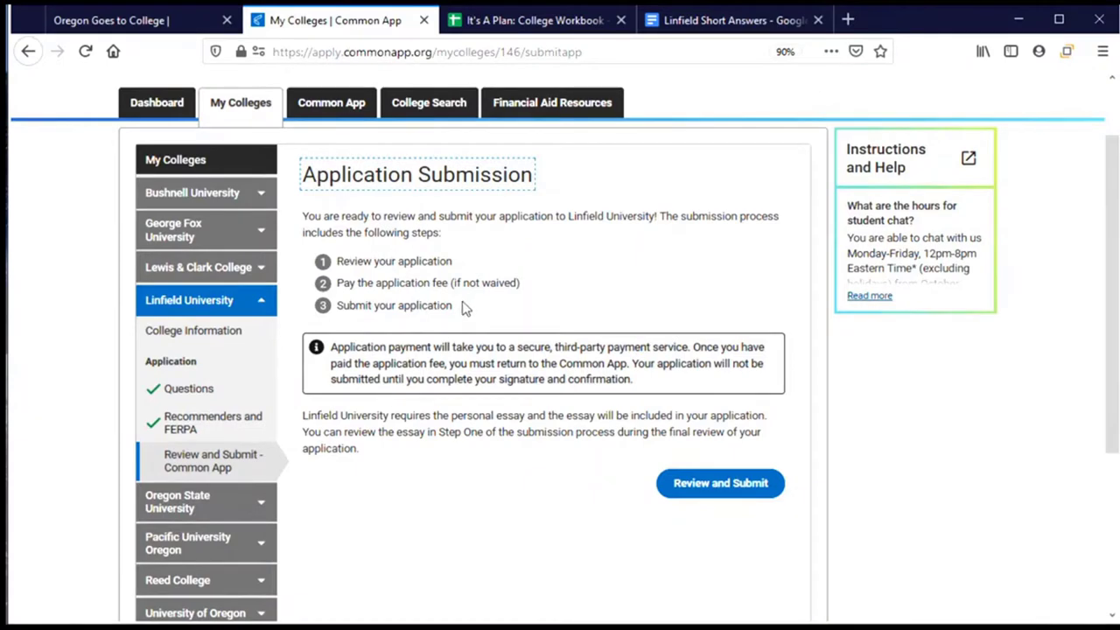
Start Review and Submit and read through the Linfield application PDF preview.
{"action": "left_click", "coordinate": [738, 482]}
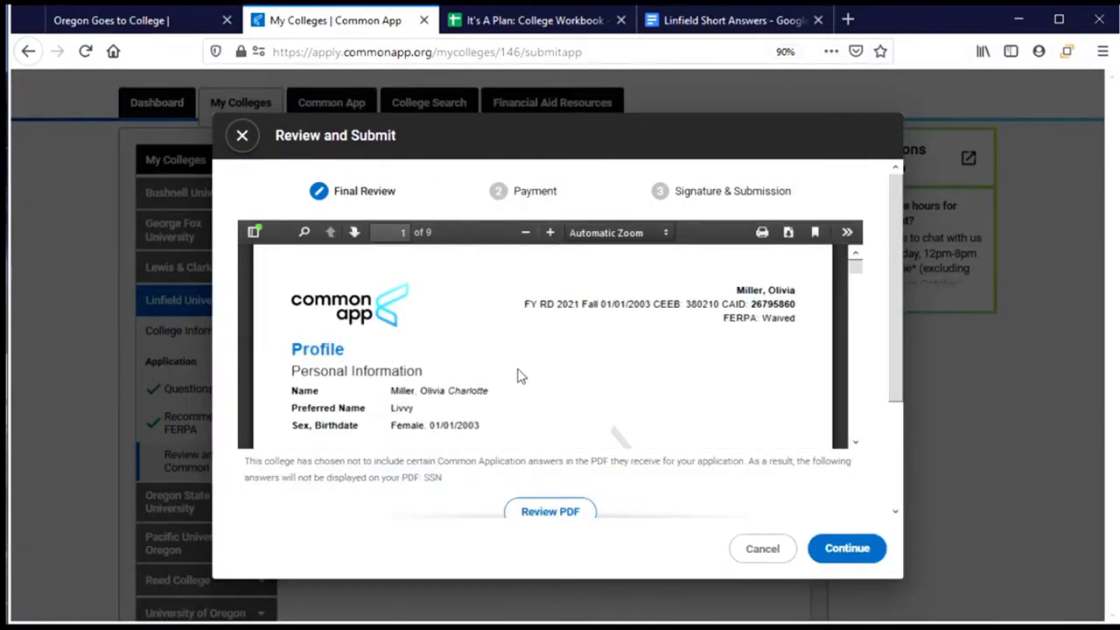
{"action": "scroll", "coordinate": [517, 376], "scroll_direction": "down", "scroll_amount": 4}
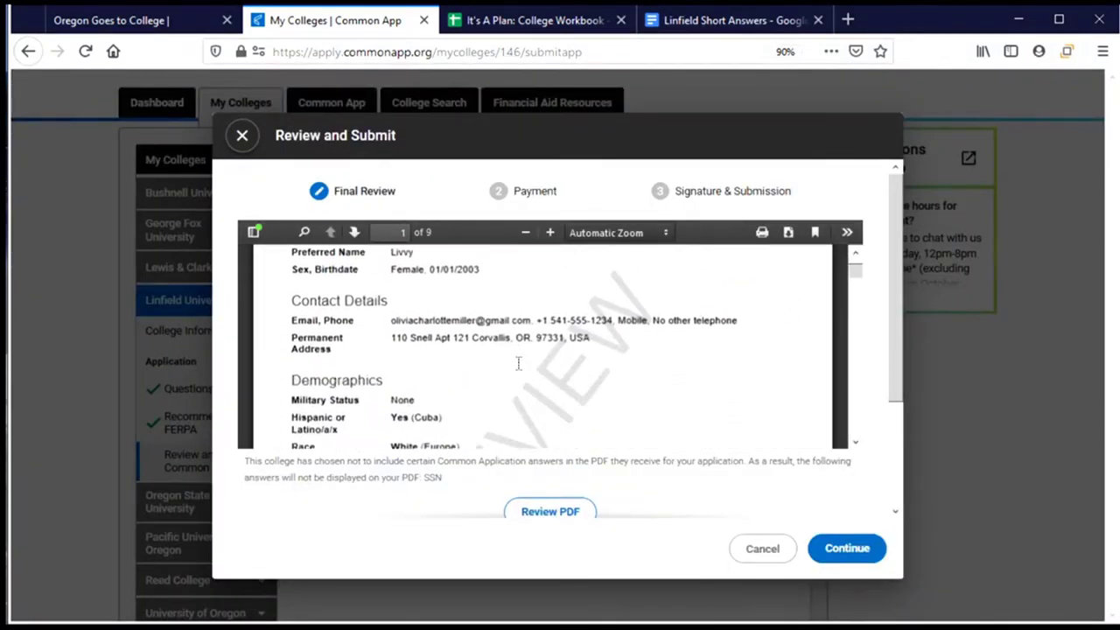
{"action": "scroll", "coordinate": [519, 363], "scroll_direction": "down", "scroll_amount": 6}
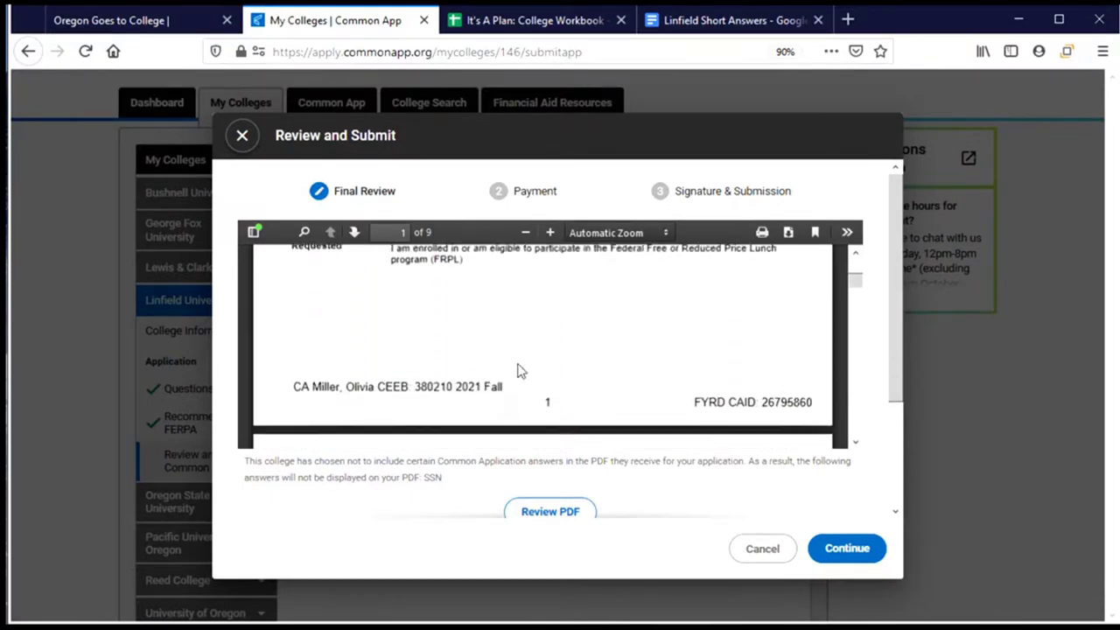
{"action": "scroll", "coordinate": [518, 372], "scroll_direction": "down", "scroll_amount": 1}
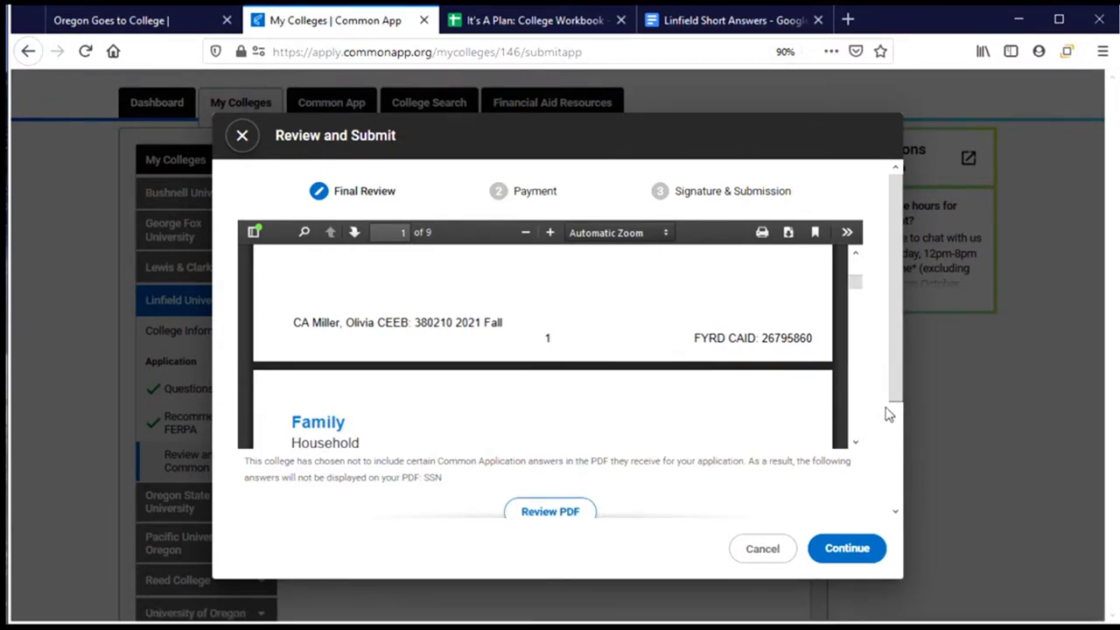
{"action": "left_click_drag", "start_coordinate": [896, 401], "coordinate": [893, 447]}
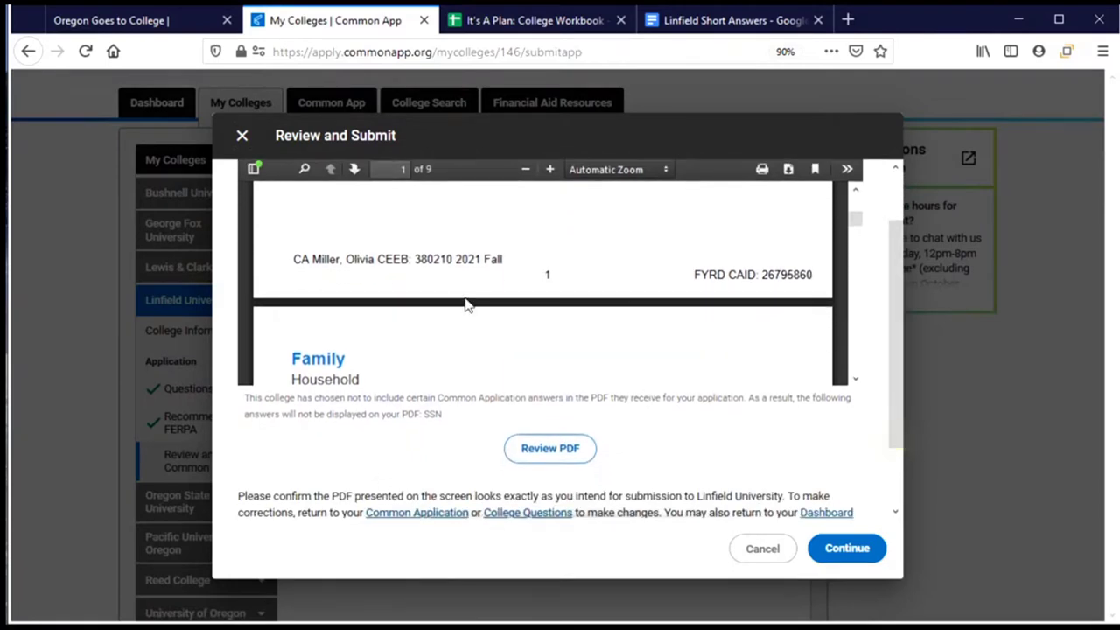
{"action": "scroll", "coordinate": [455, 303], "scroll_direction": "down", "scroll_amount": 3}
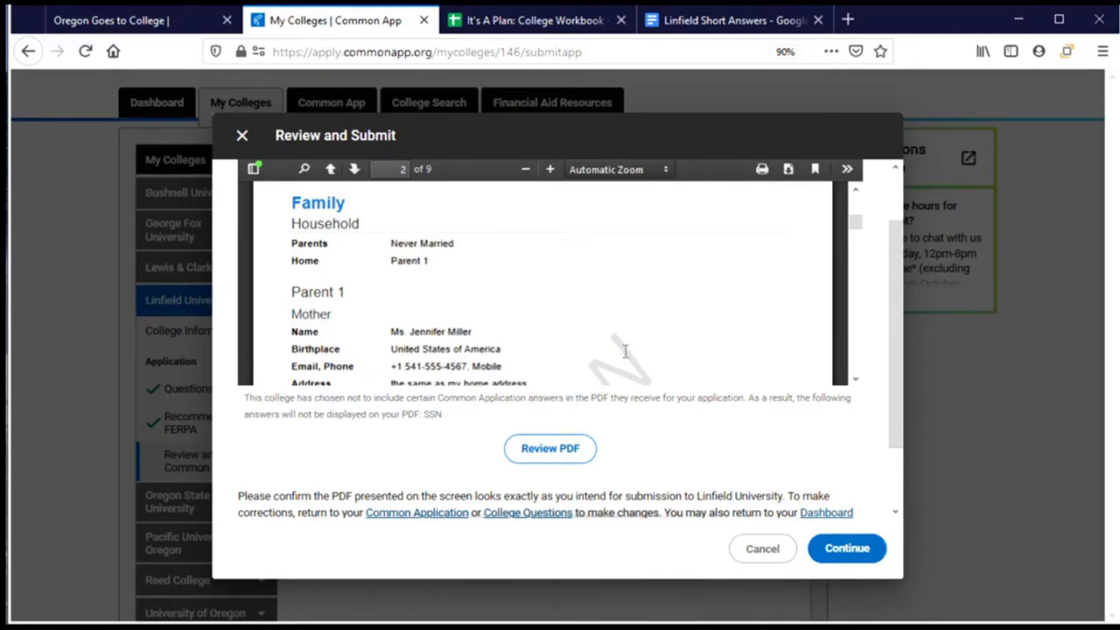
Confirm the PDF was reviewed and advance to the Payment step, which shows no fee.
{"action": "left_click", "coordinate": [846, 548]}
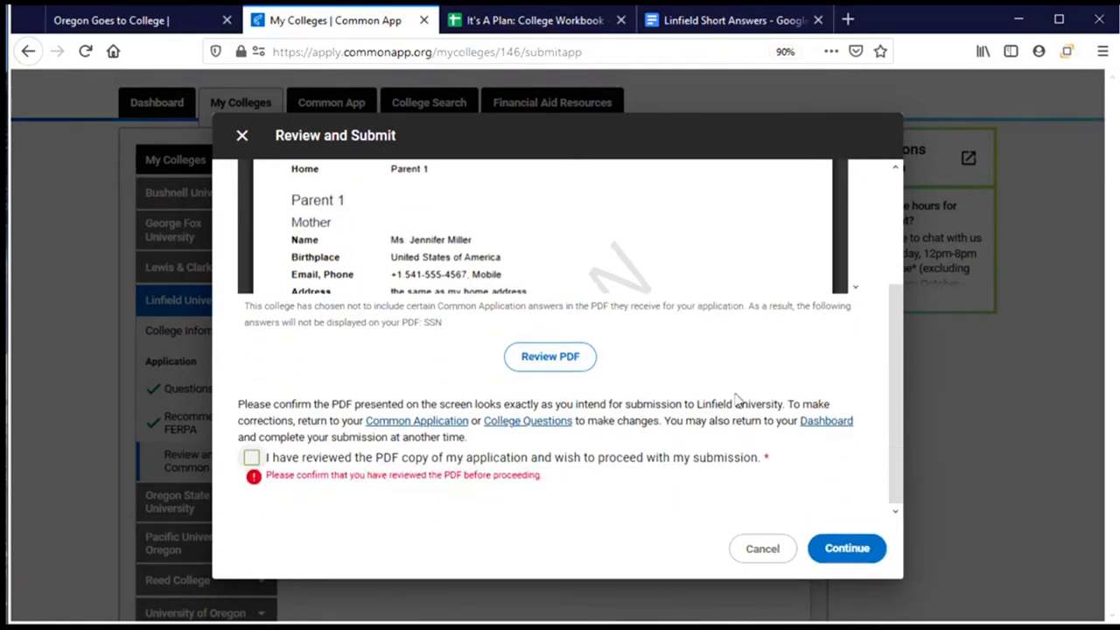
{"action": "left_click", "coordinate": [251, 462]}
{"action": "left_click", "coordinate": [847, 548]}
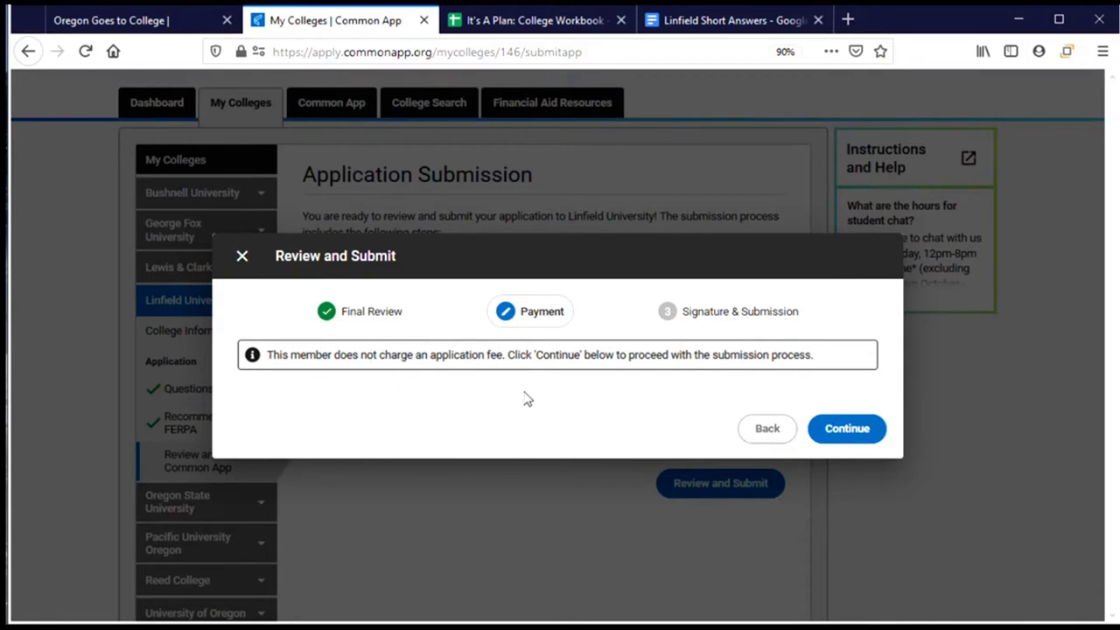
Move past the fee-free payment step and tick all five certification statements.
{"action": "left_click", "coordinate": [847, 429]}
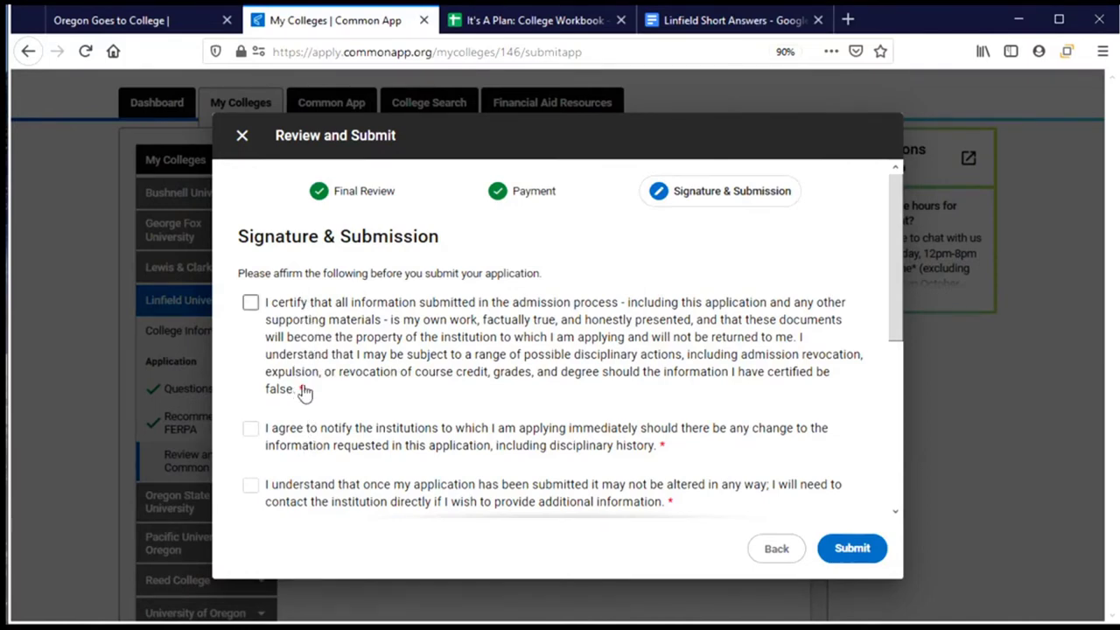
{"action": "left_click", "coordinate": [250, 306]}
{"action": "scroll", "coordinate": [250, 315], "scroll_direction": "down", "scroll_amount": 4}
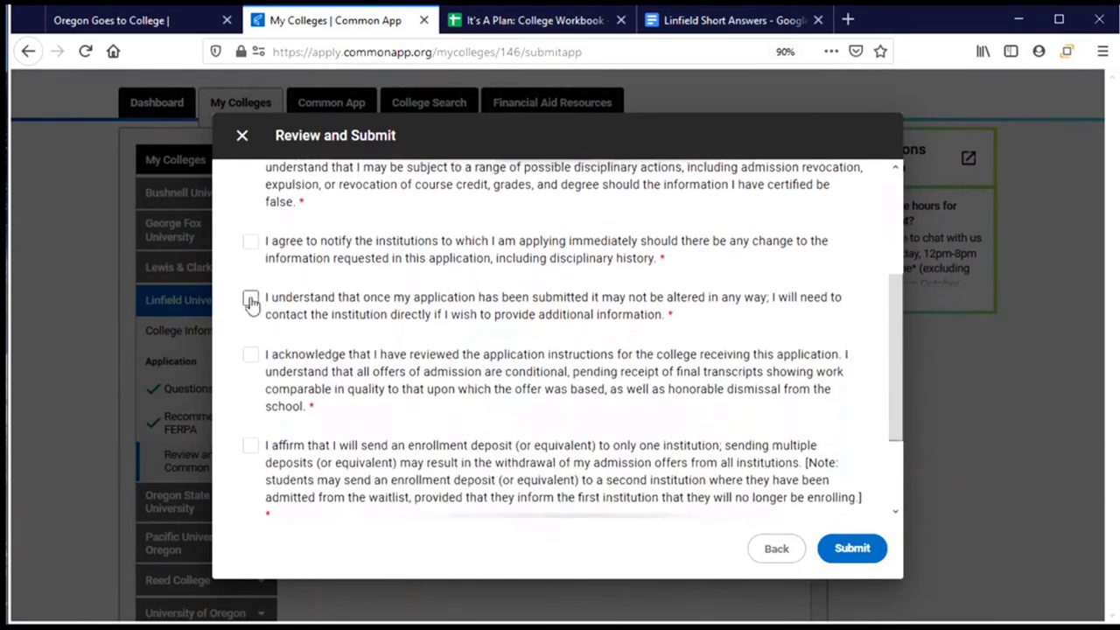
{"action": "left_click", "coordinate": [252, 244]}
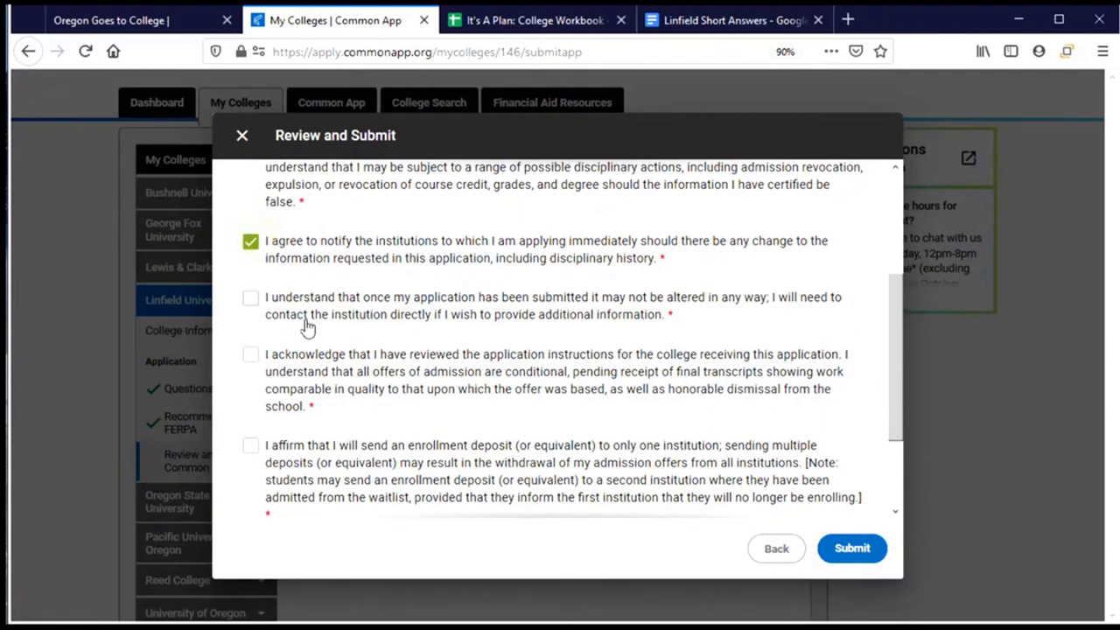
{"action": "left_click", "coordinate": [250, 298]}
{"action": "left_click", "coordinate": [250, 354]}
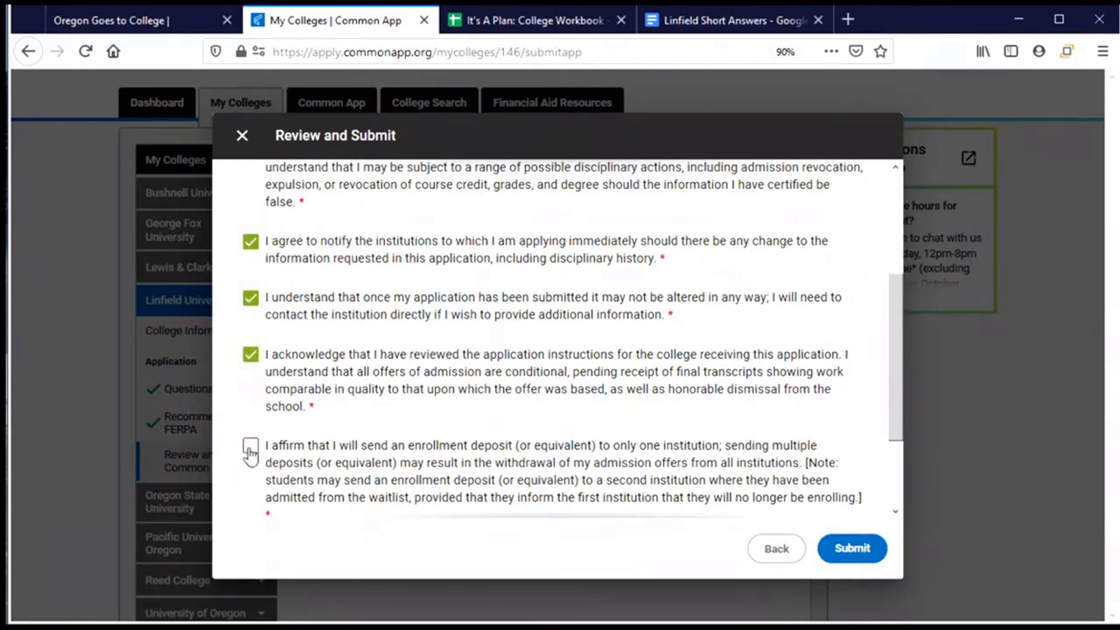
{"action": "left_click", "coordinate": [250, 448]}
{"action": "scroll", "coordinate": [420, 442], "scroll_direction": "down", "scroll_amount": 3}
Enter the applicant's full name as the signature and set the date to August 20, 2020.
{"action": "left_click", "coordinate": [427, 457]}
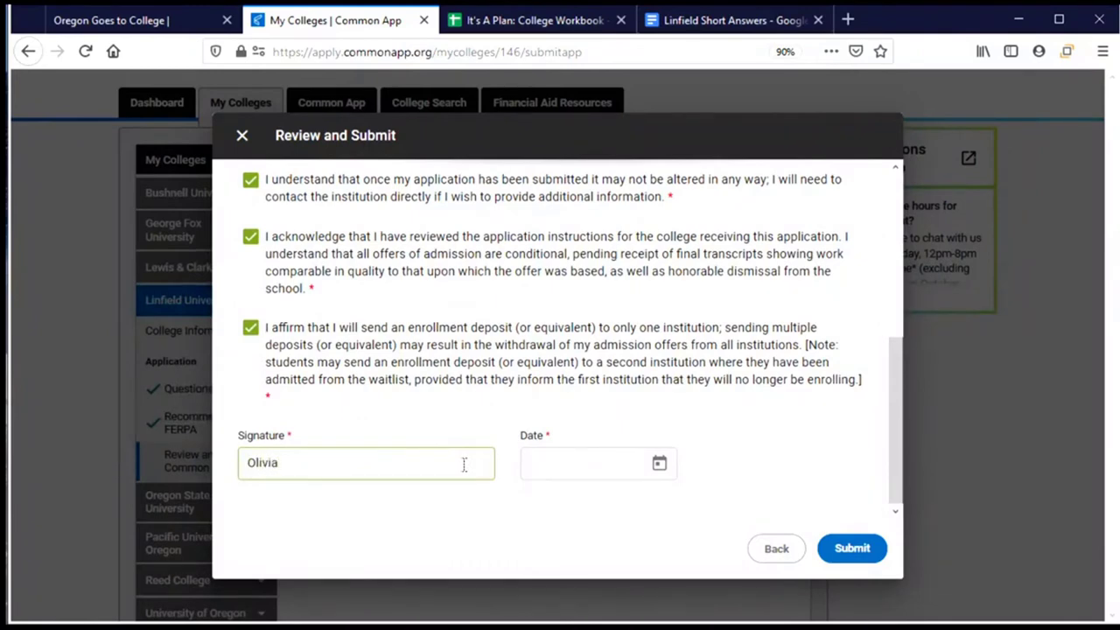
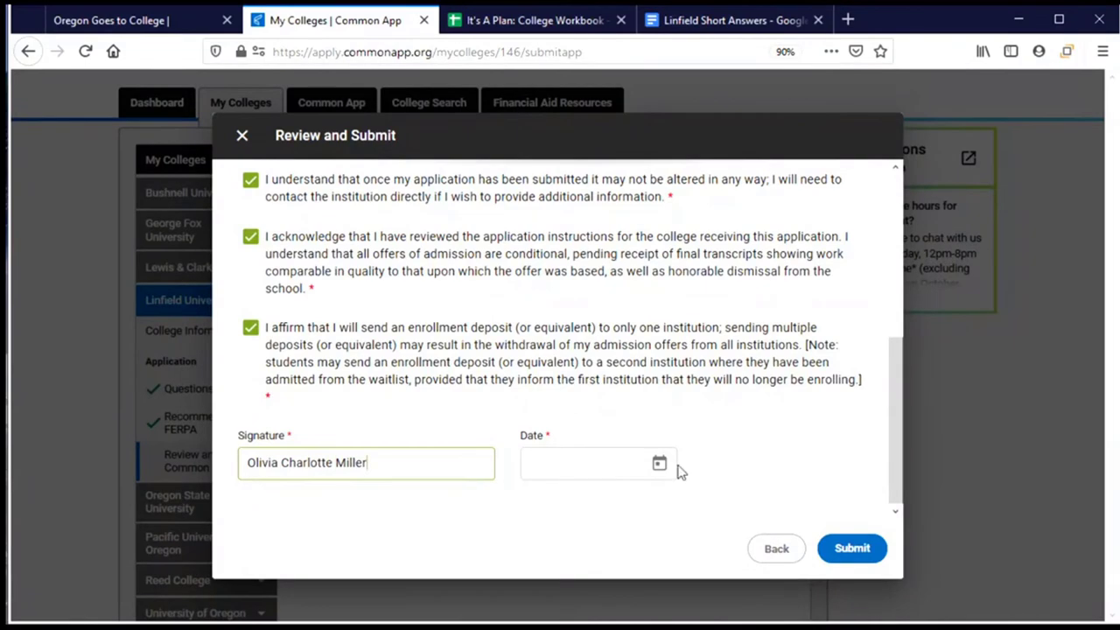
{"action": "left_click", "coordinate": [660, 465]}
{"action": "left_click", "coordinate": [668, 368]}
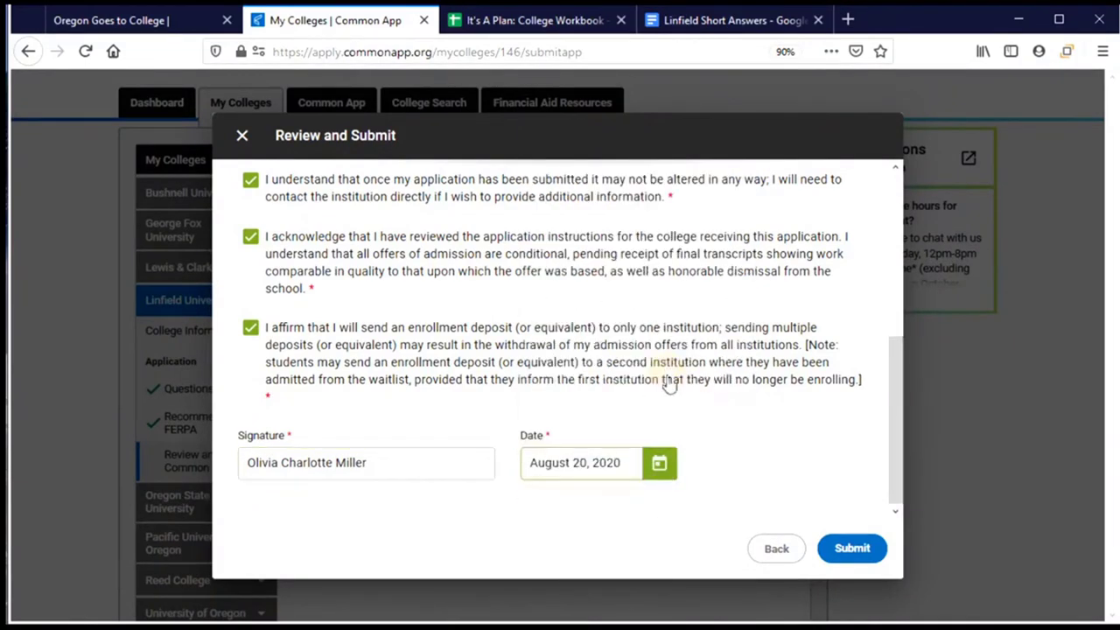